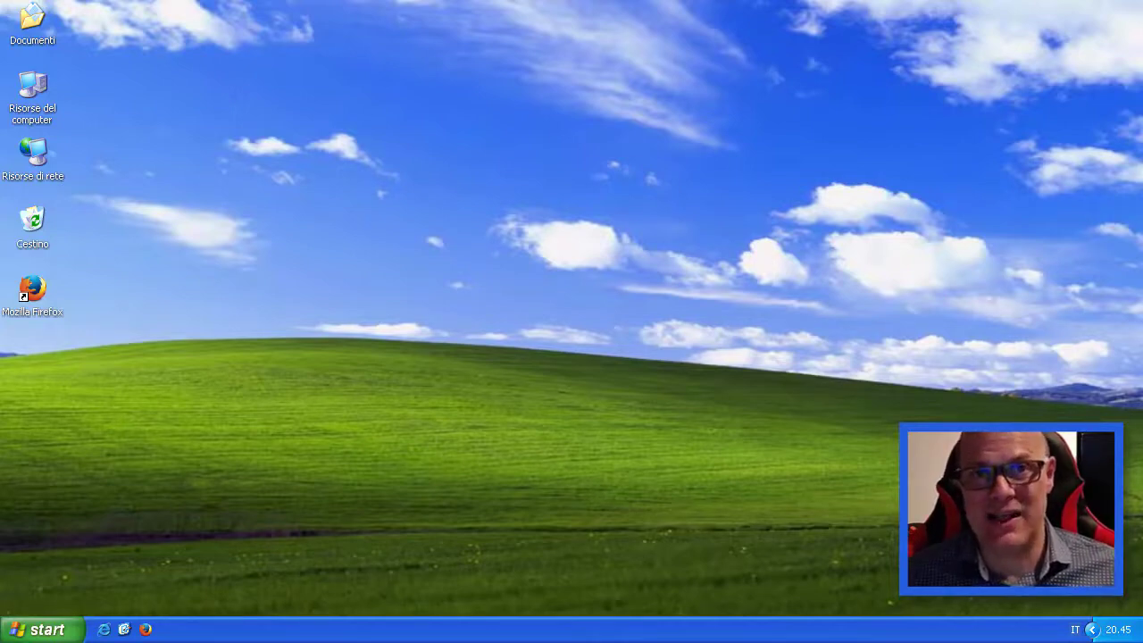
Launch Microsoft Office Excel 2007 from the Start menu
click(387, 319)
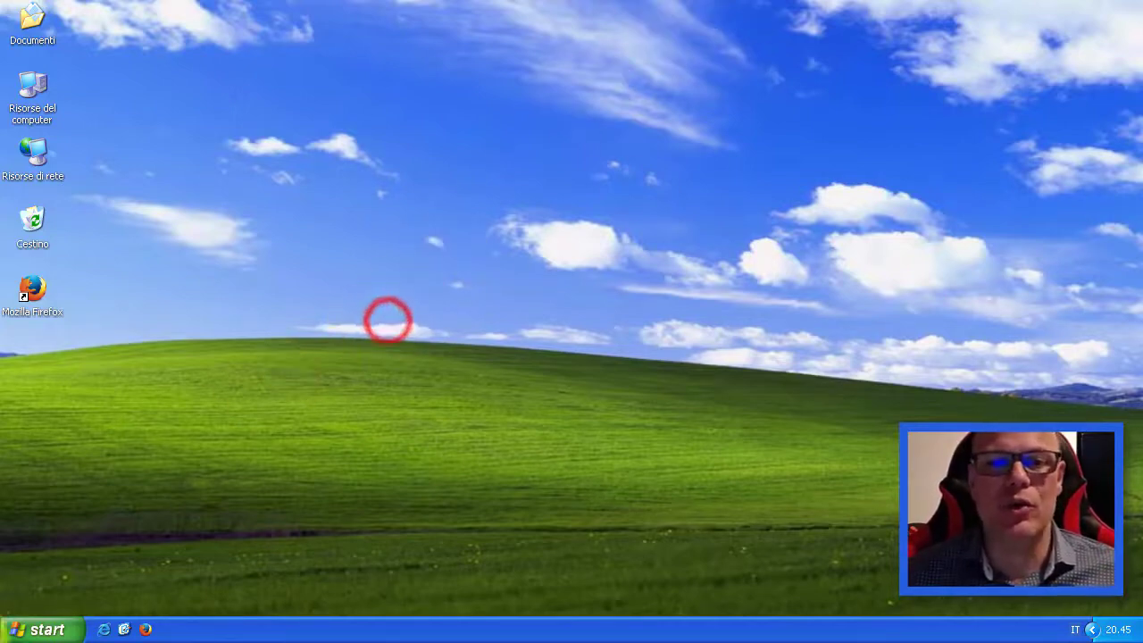
click(34, 630)
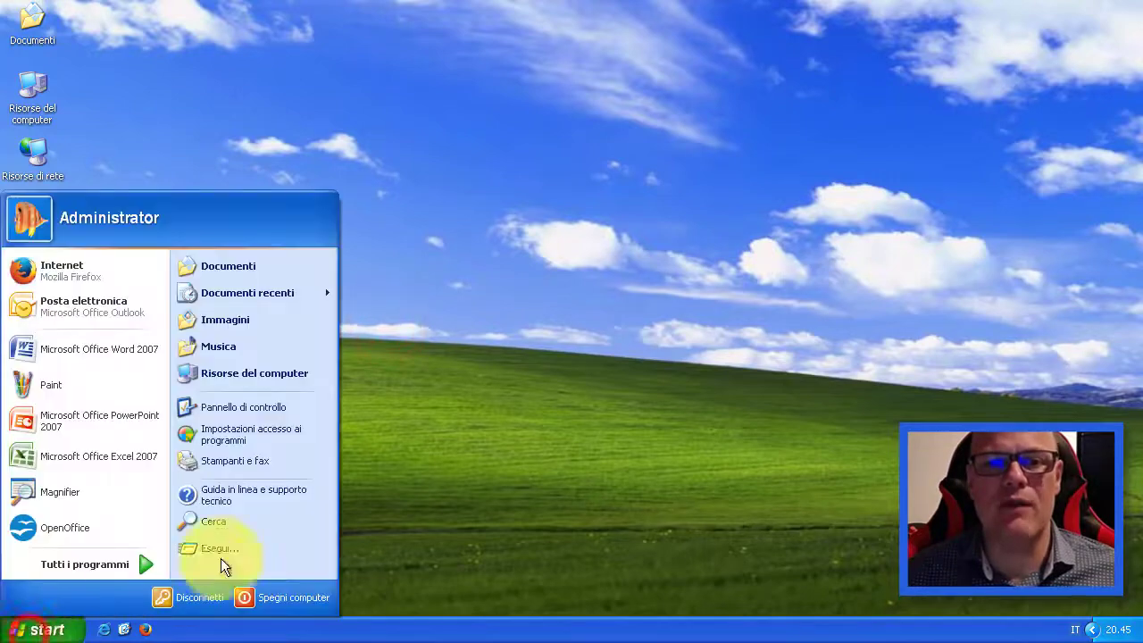
click(118, 465)
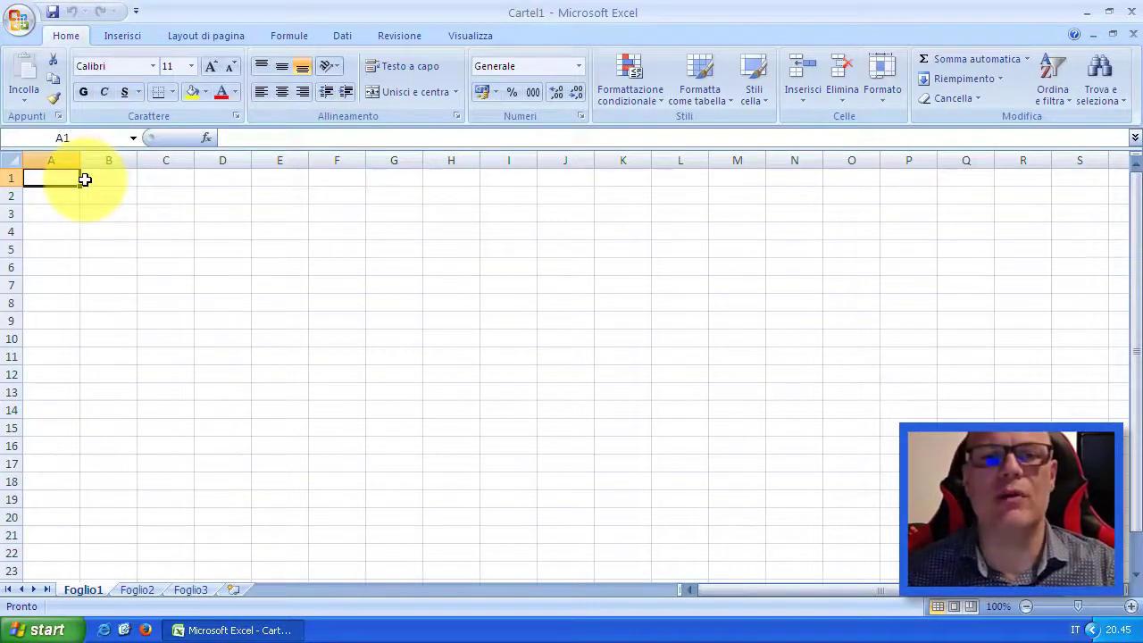
Enter the title NEWBIT in cell A1 of the new workbook
text(Ne)
key(BackSpace)
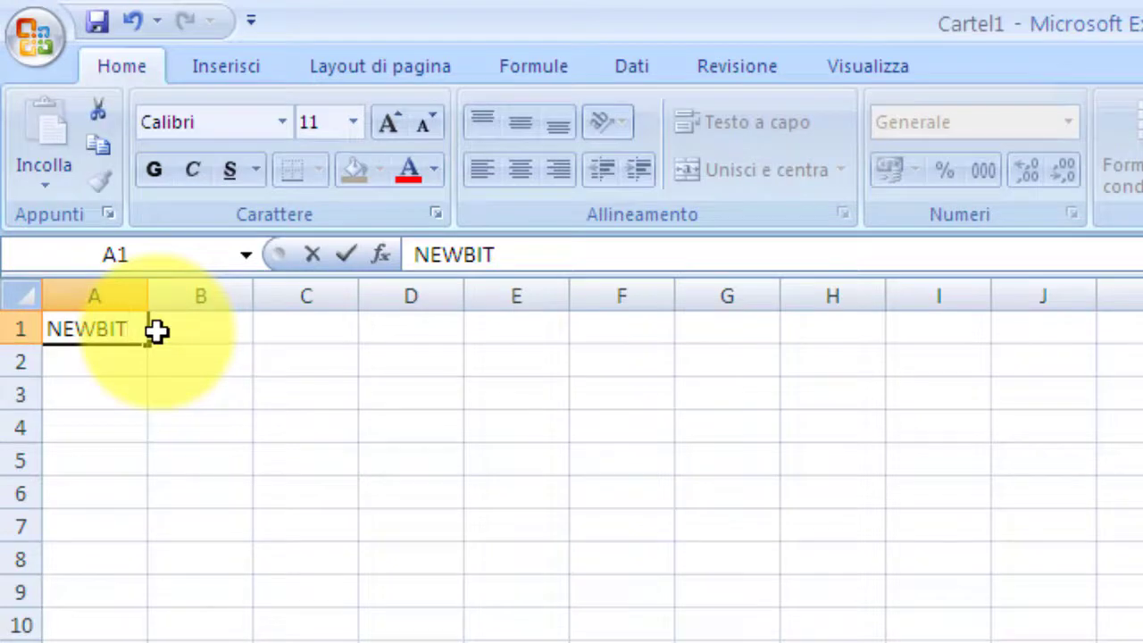
key(Return)
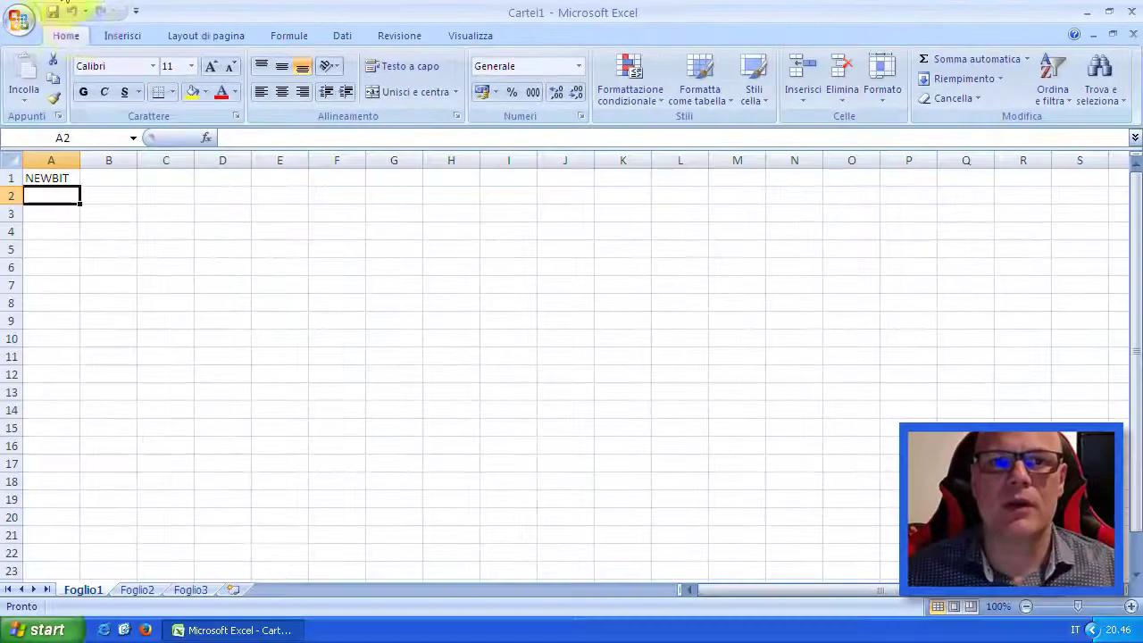
Insert the grey keyboard clip art from a 'tastiera' search and place it under NEWBIT
click(119, 38)
text(tastiera)
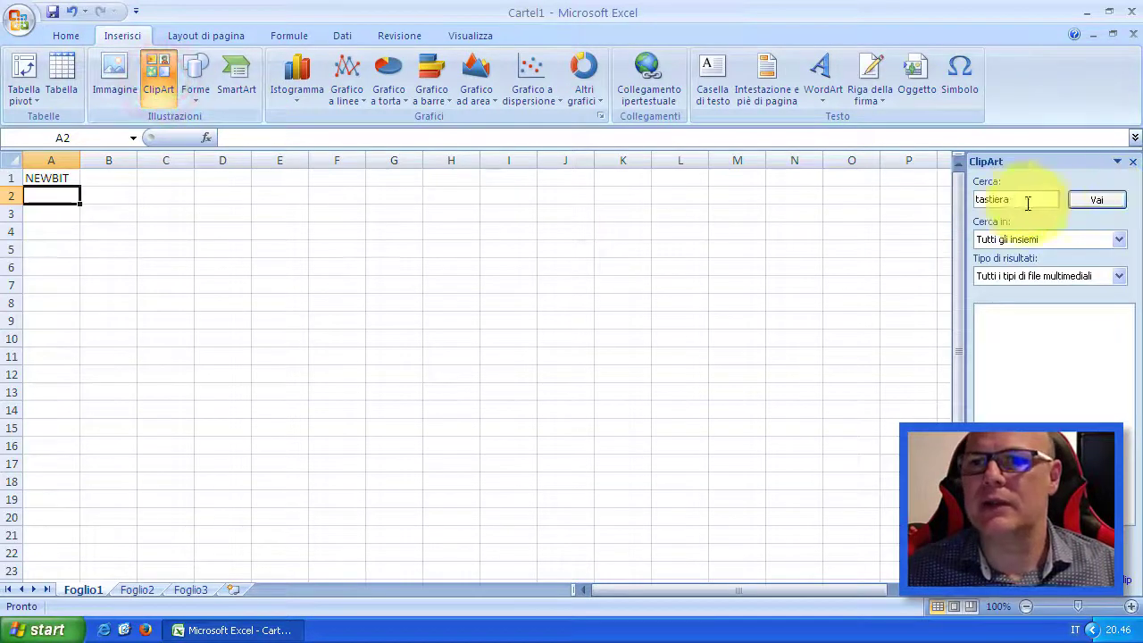
click(1095, 203)
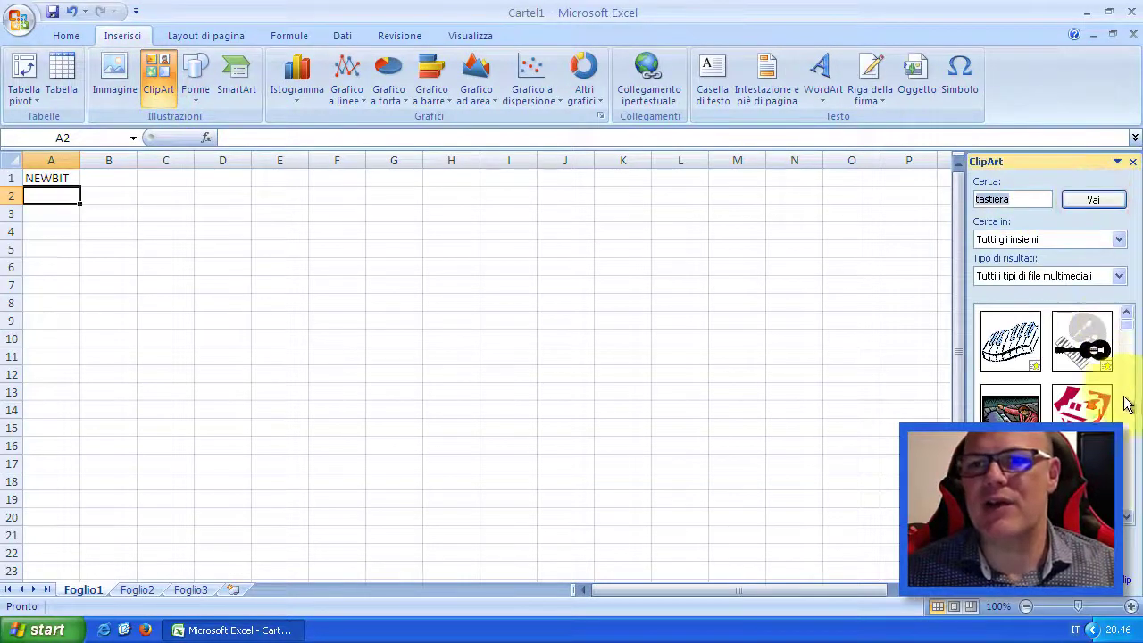
click(1127, 525)
click(1127, 525)
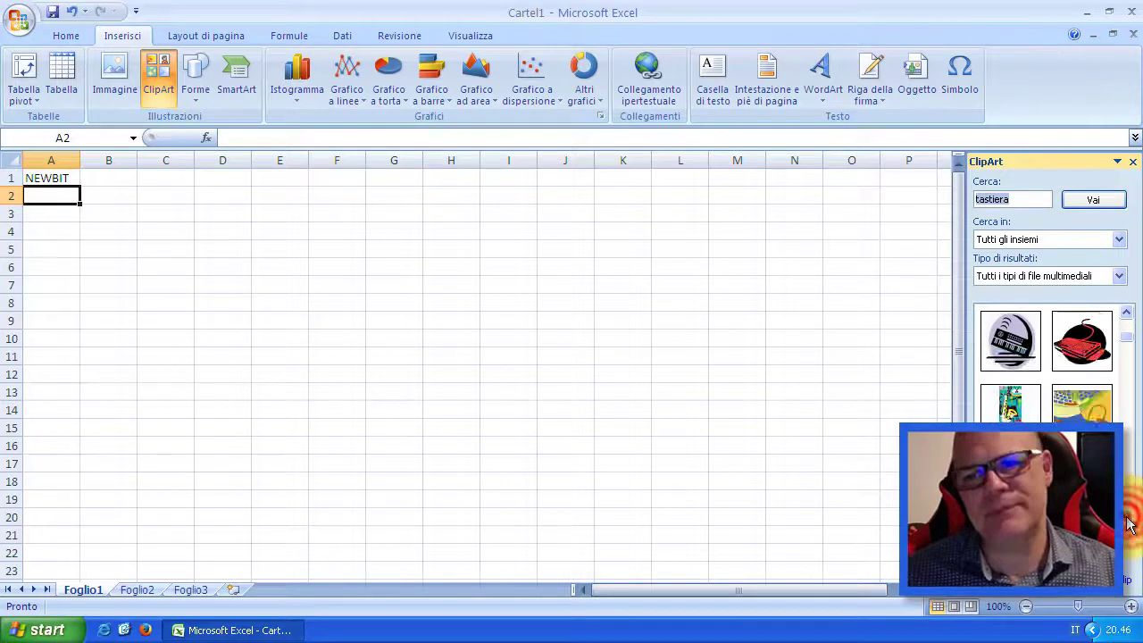
click(1128, 525)
click(1010, 402)
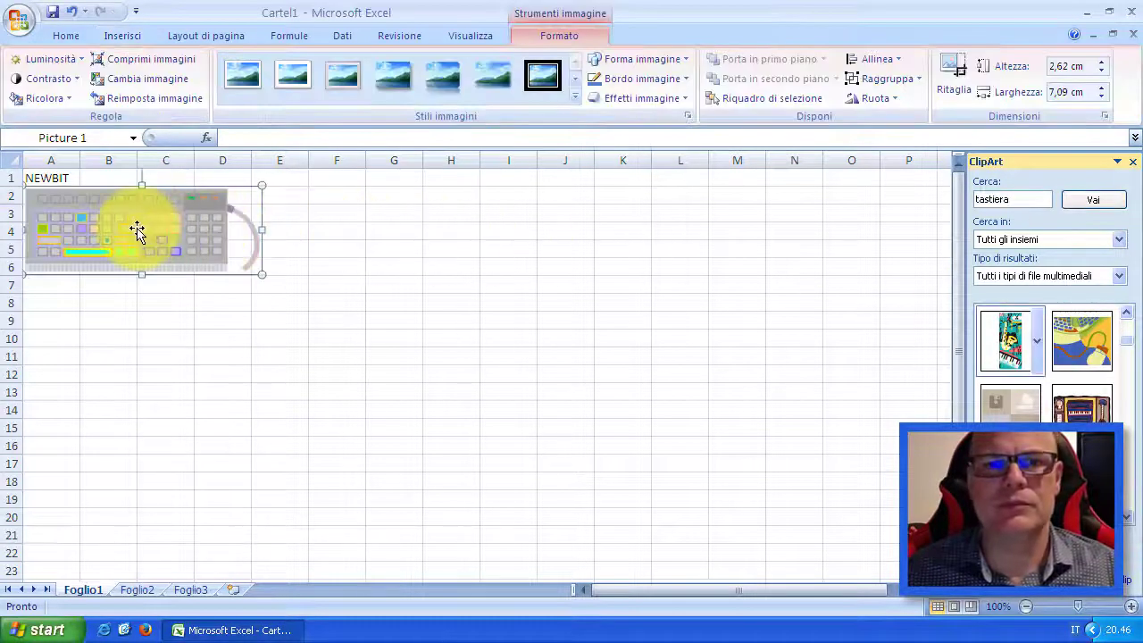
drag(137, 229, 152, 249)
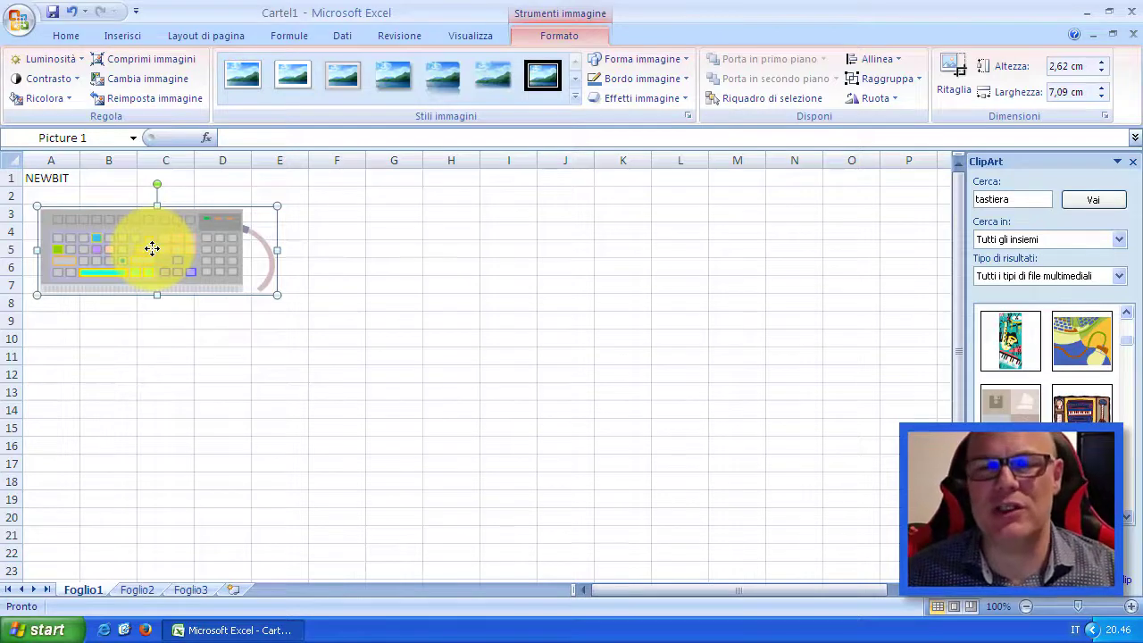
click(160, 392)
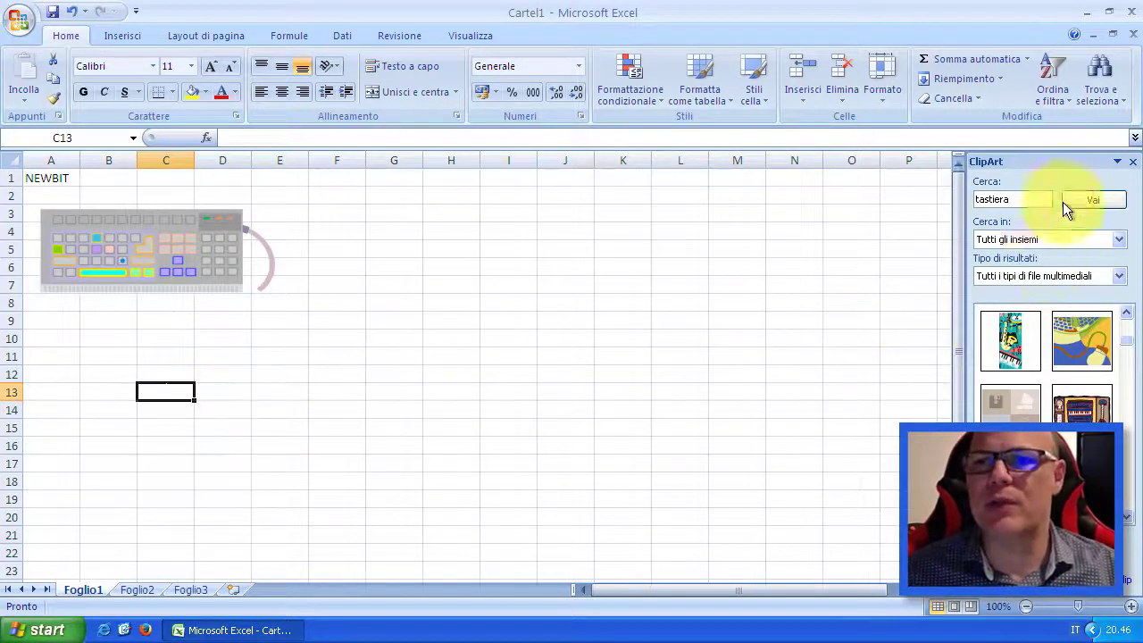
Search clip art for MOUSE and insert a mouse picture below the keyboard
double_click(1030, 201)
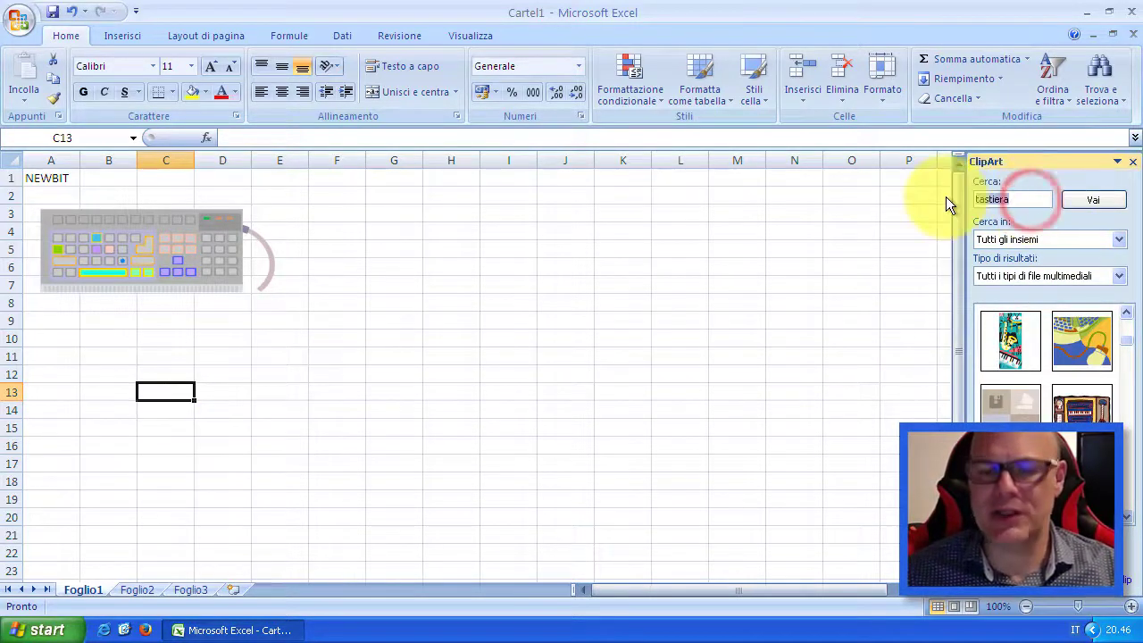
text(MOUSE)
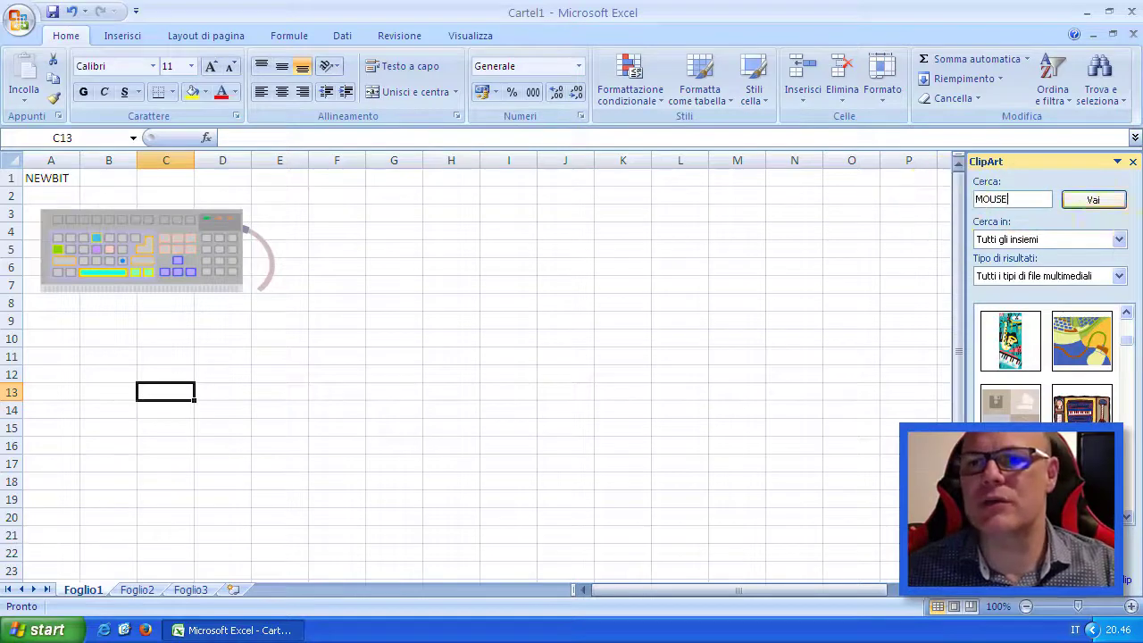
click(1093, 201)
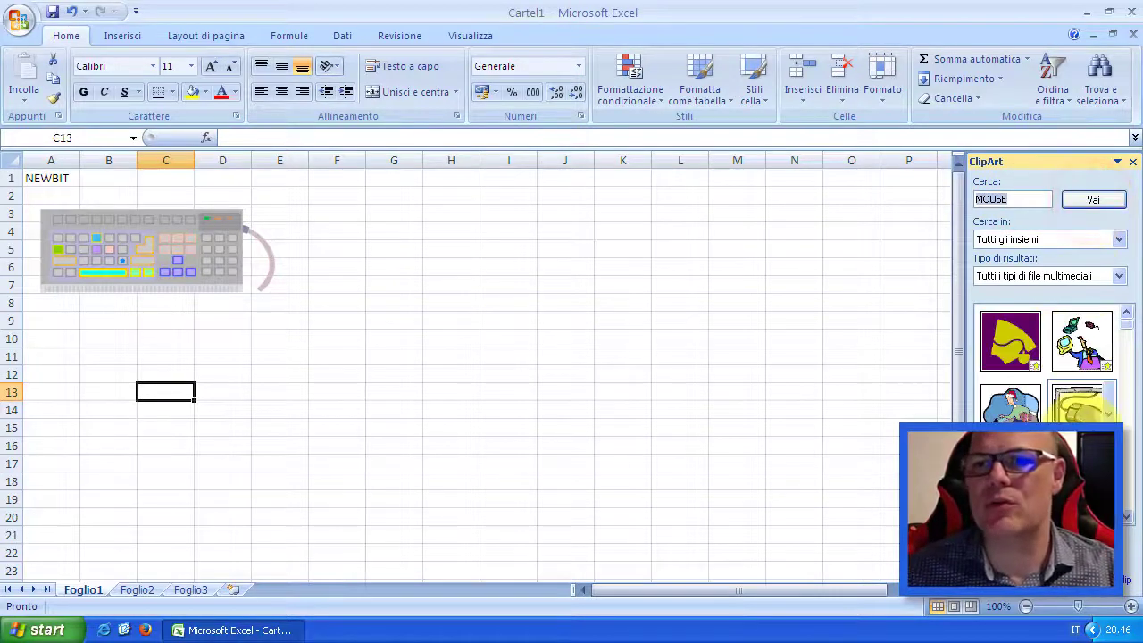
click(1011, 482)
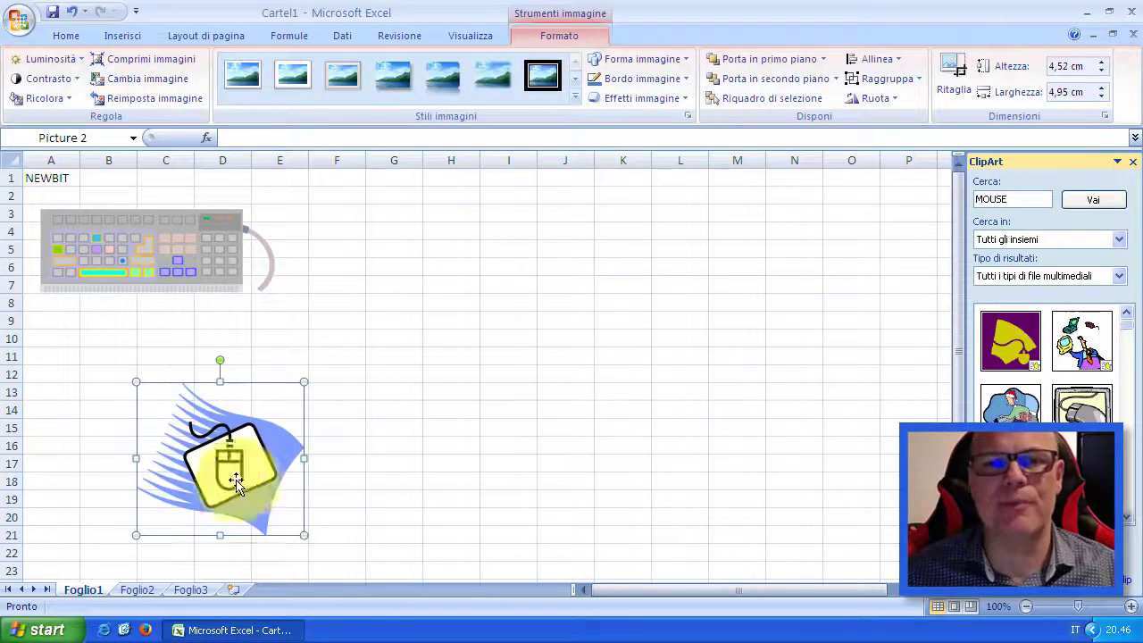
drag(231, 473, 195, 433)
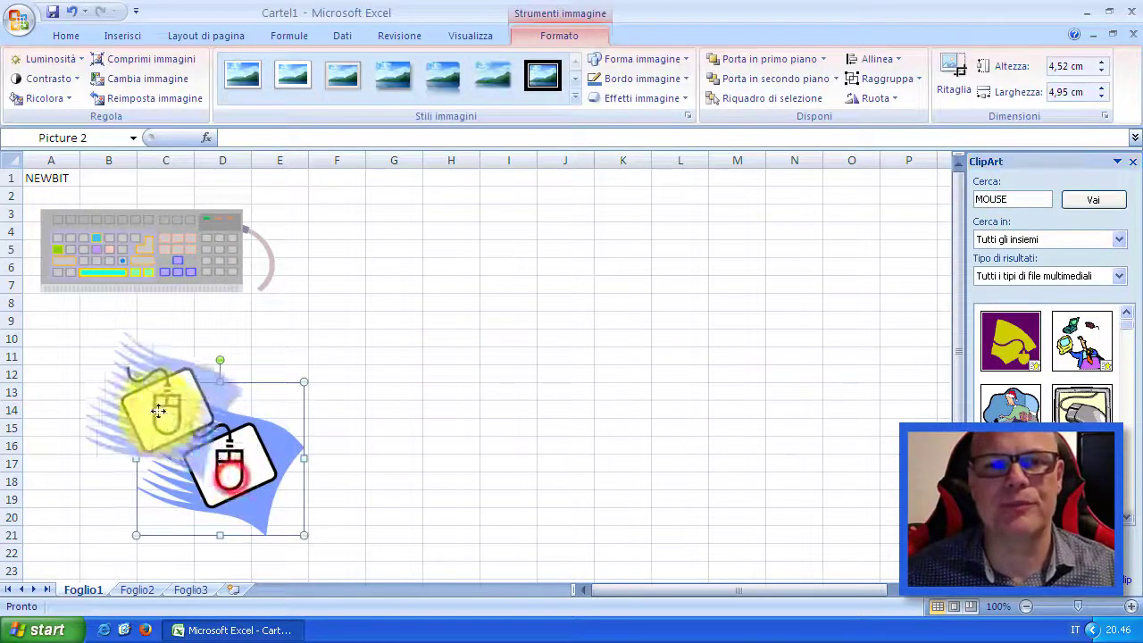
Search clip art for MONITOR and insert the yellow-eye monitor picture
click(1035, 201)
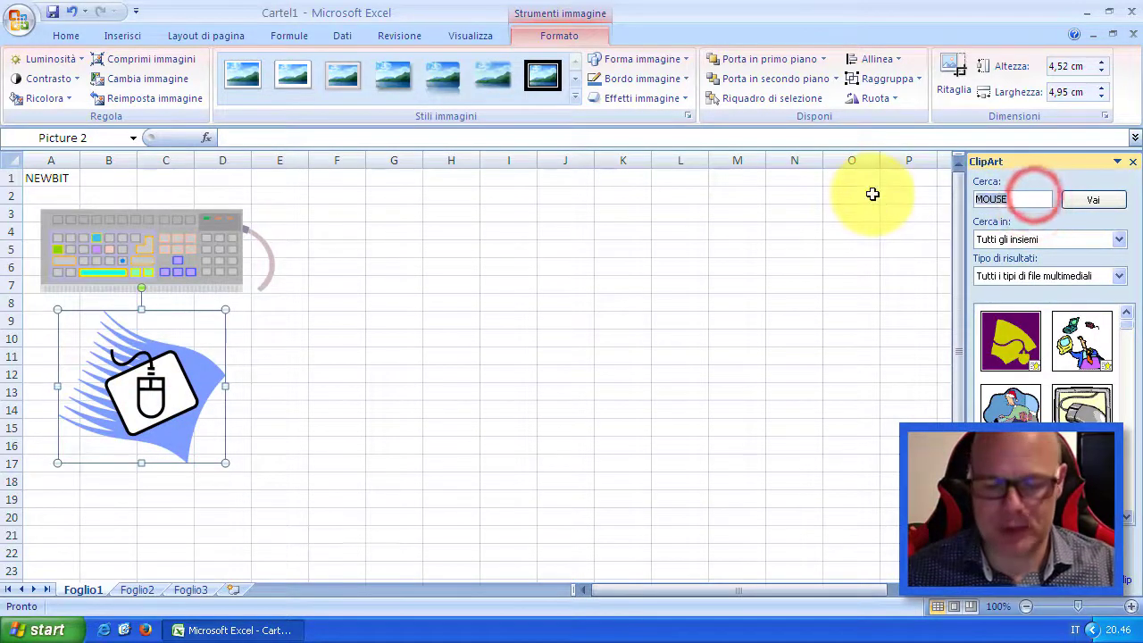
text(MONITOR)
key(Return)
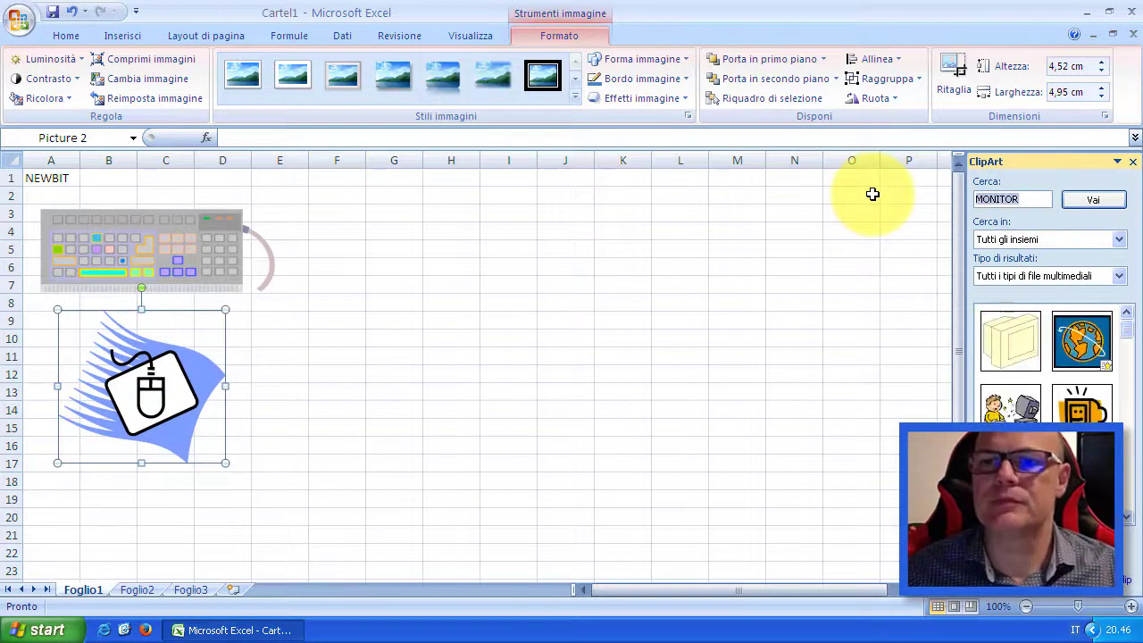
click(1130, 520)
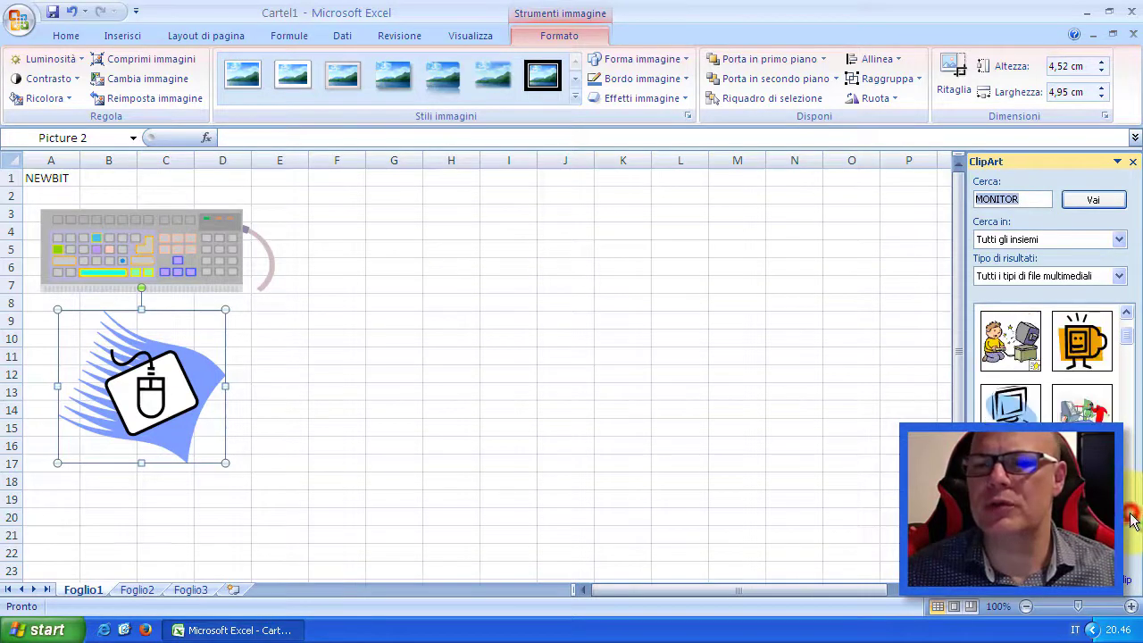
click(1130, 520)
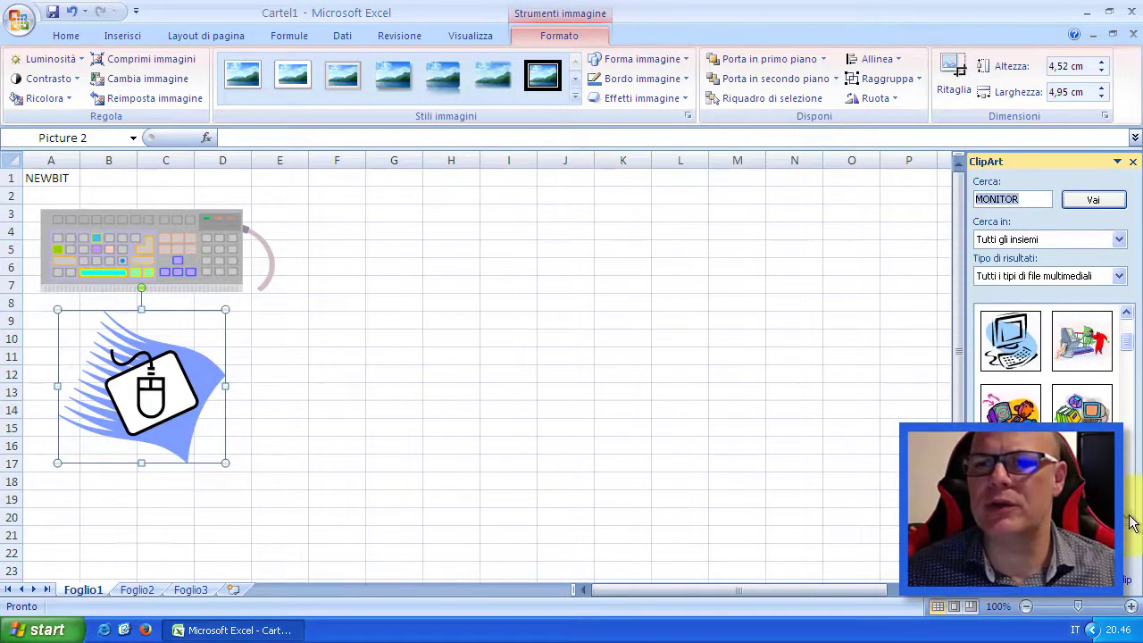
click(1130, 519)
click(1130, 520)
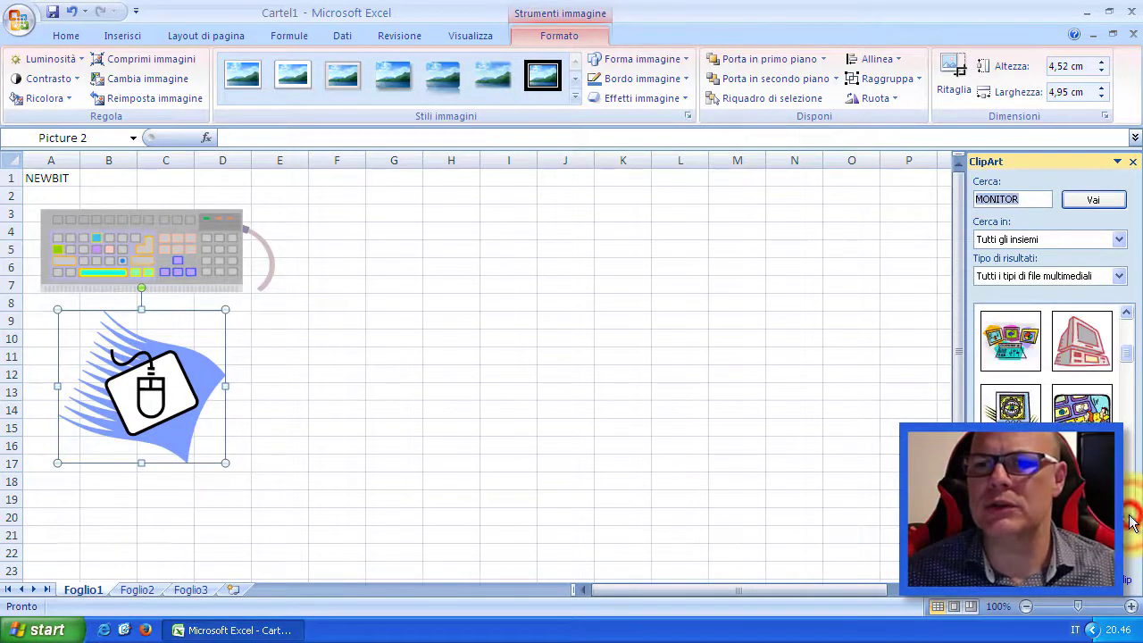
click(1010, 409)
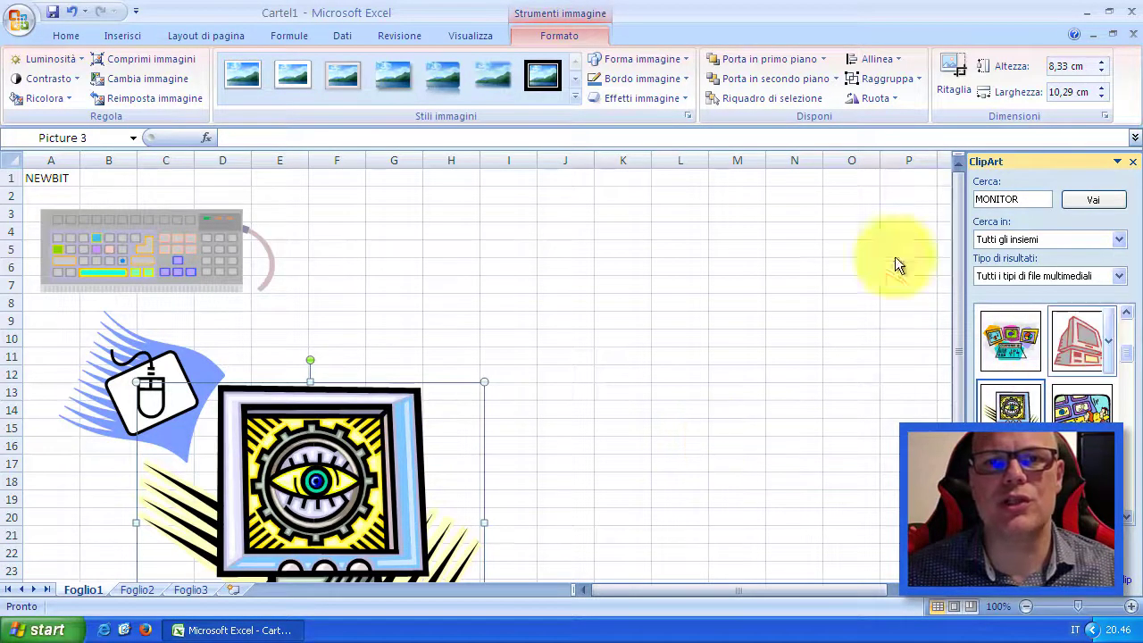
Shrink the keyboard picture so it sits beside cell A3
click(184, 250)
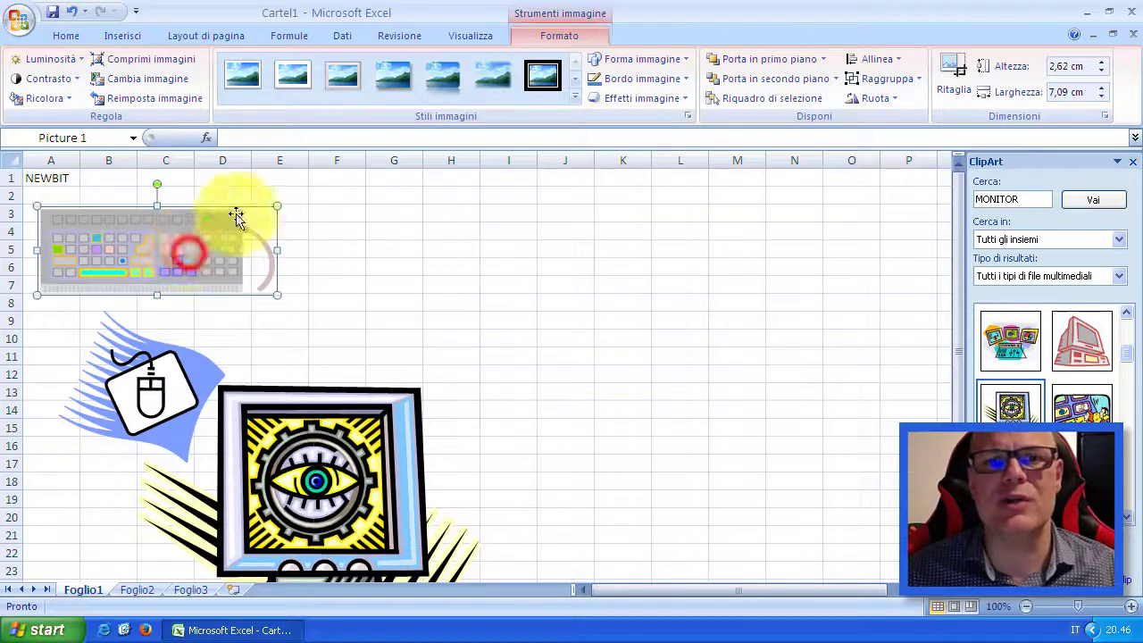
click(280, 208)
drag(74, 264, 63, 217)
Shrink the mouse to about 1.64×1.79 cm near rows 5–7, then shrink the monitor
click(150, 380)
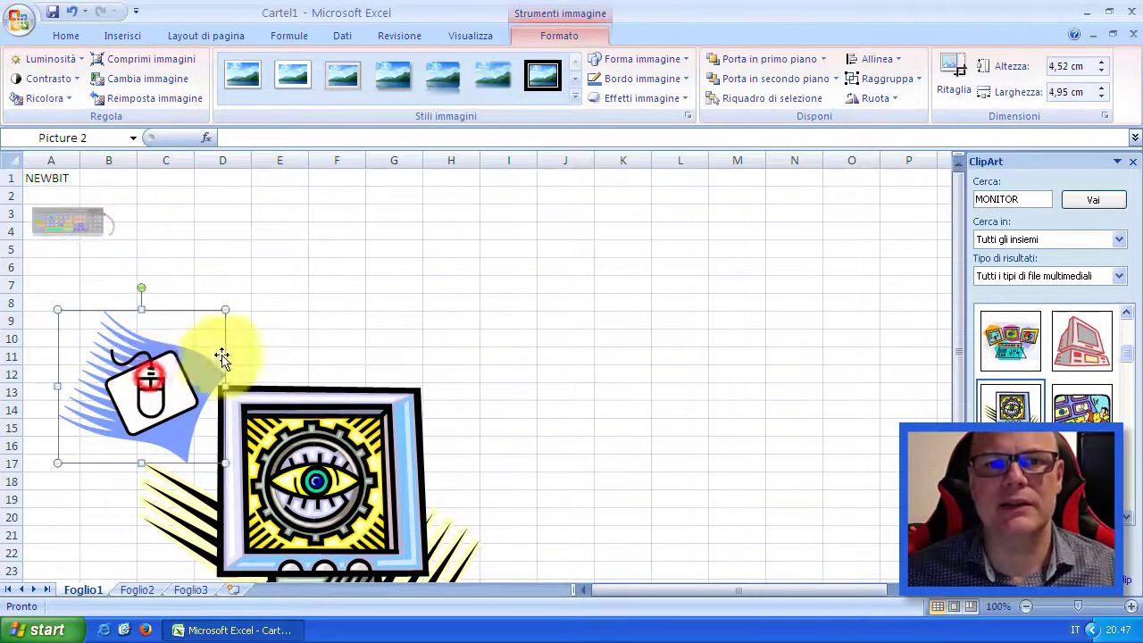
drag(225, 310, 119, 407)
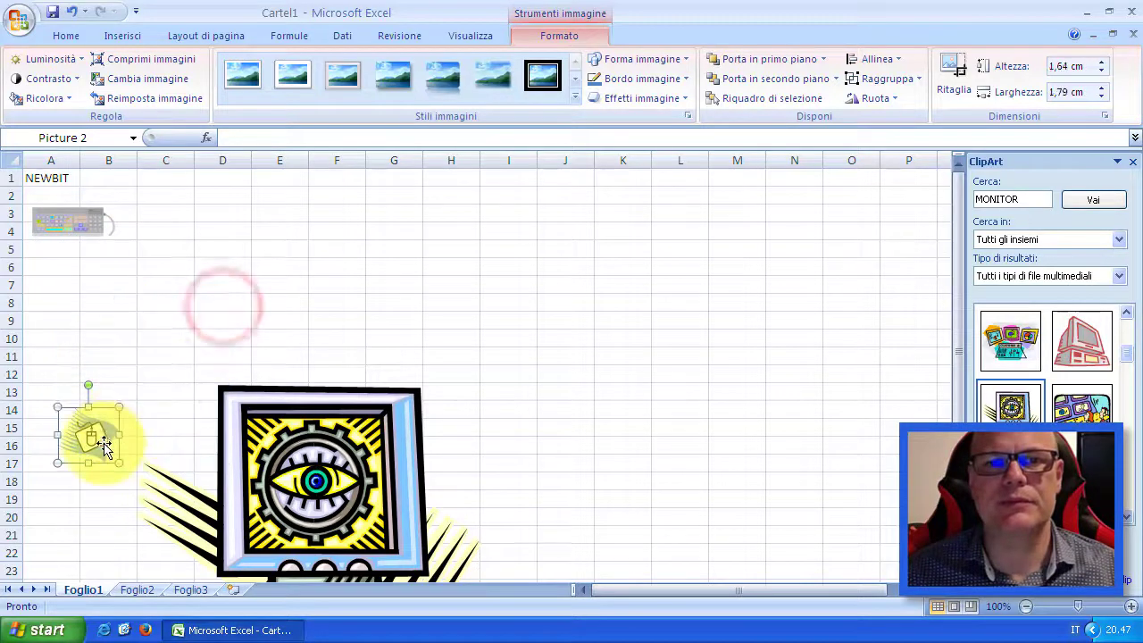
click(91, 437)
drag(76, 277, 72, 273)
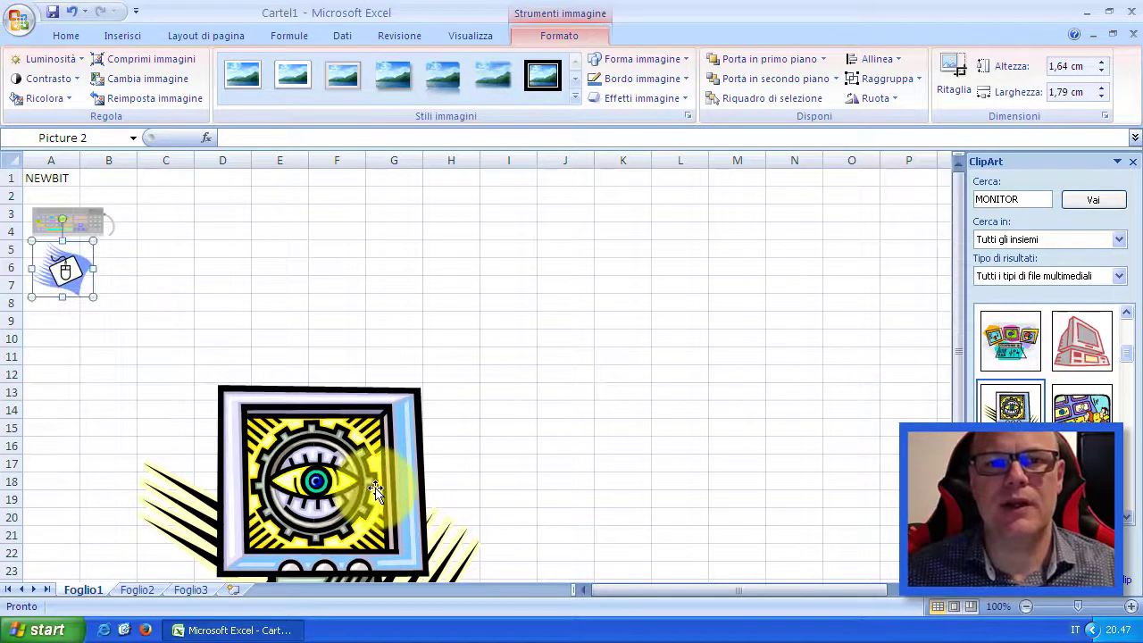
click(384, 482)
mouse_move(482, 386)
mouse_down()
mouse_move(242, 531)
mouse_move(125, 327)
mouse_move(92, 383)
mouse_move(85, 349)
mouse_up()
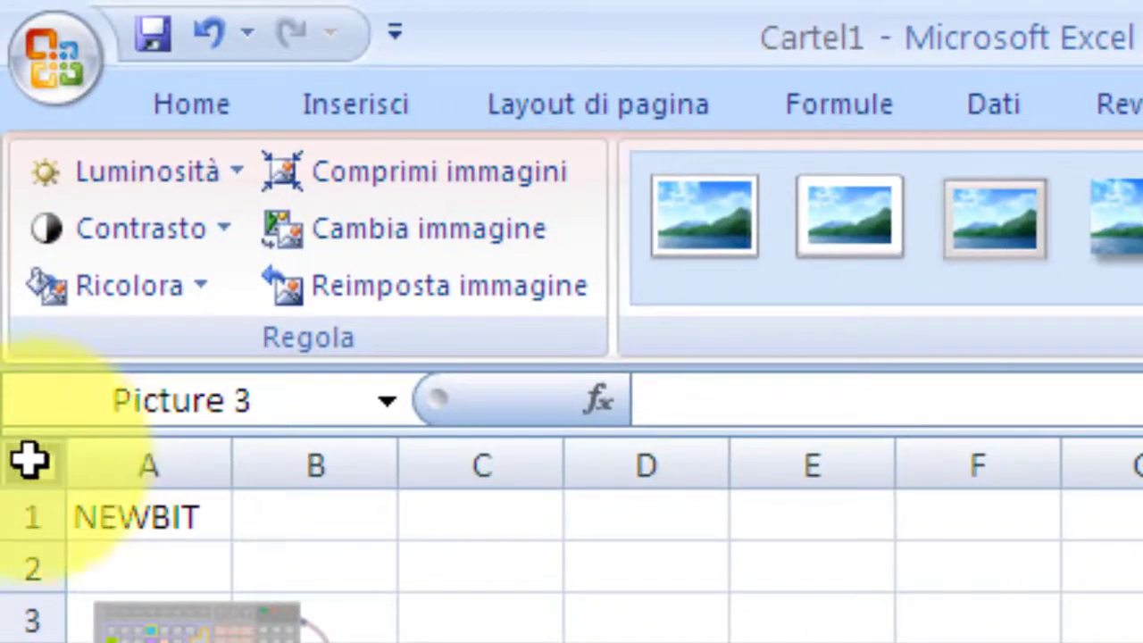
Set the height of every row in the sheet to 50
click(29, 460)
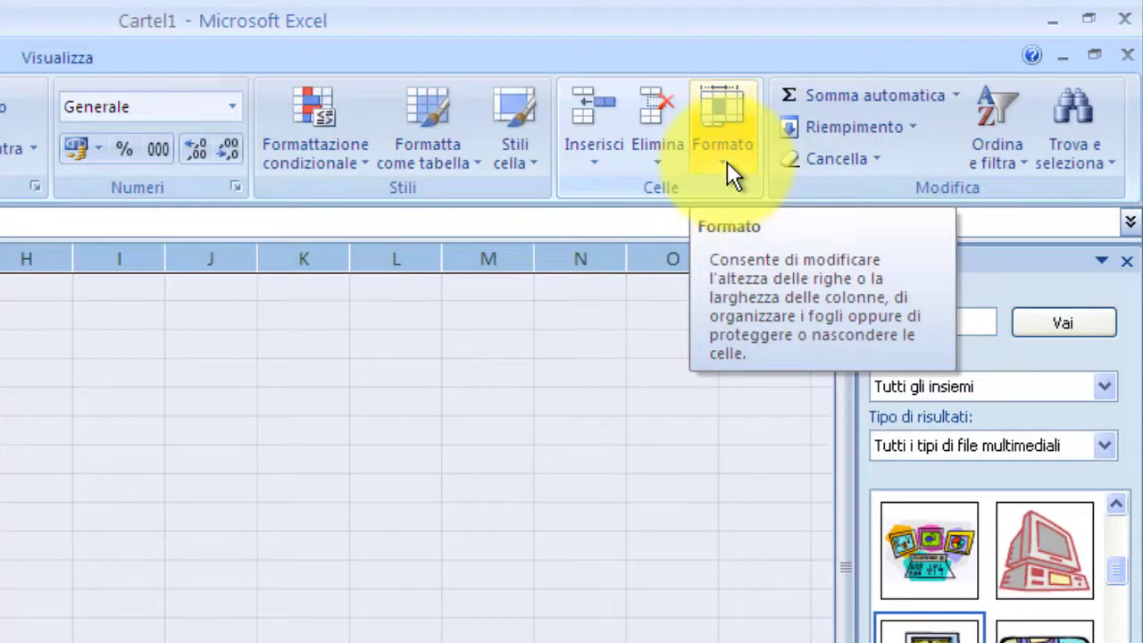
click(727, 161)
click(817, 234)
text(5)
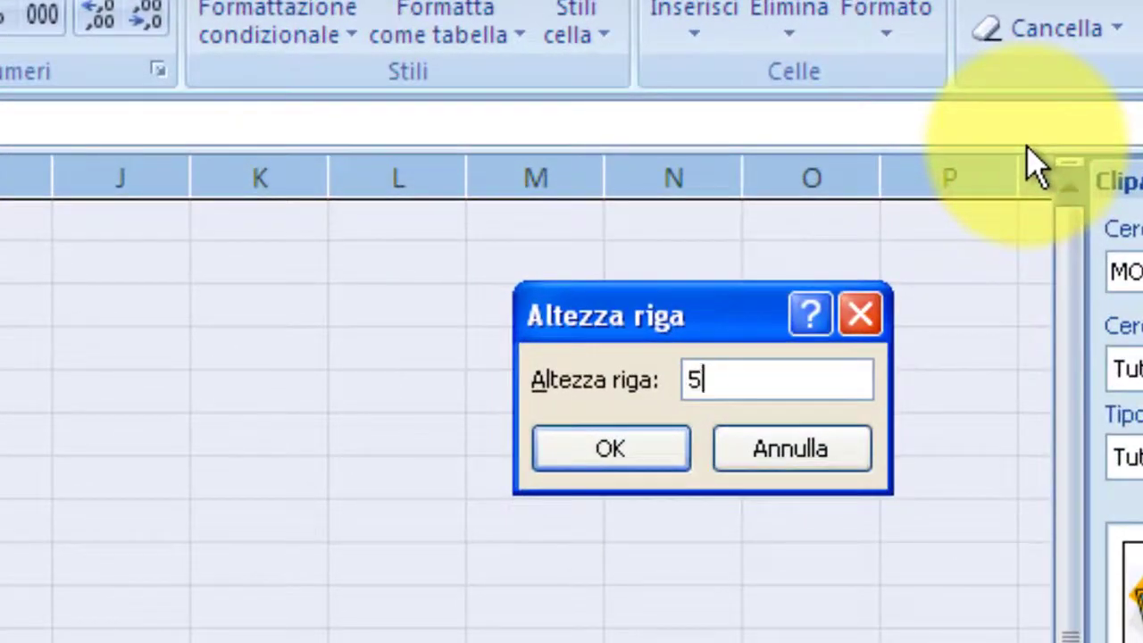
text(0)
key(Return)
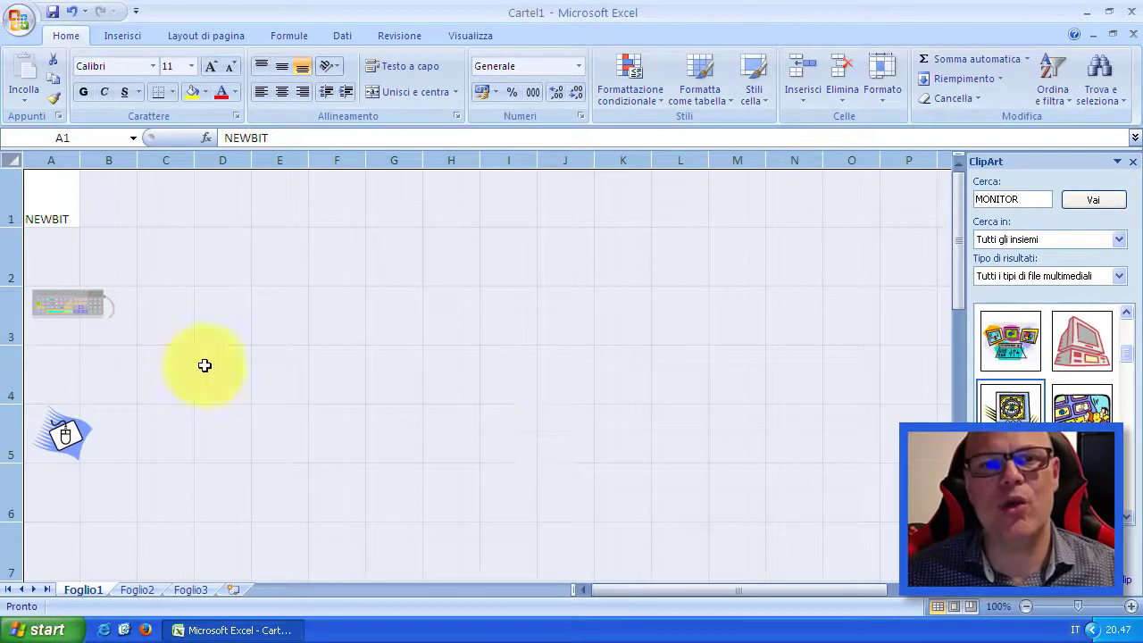
click(359, 422)
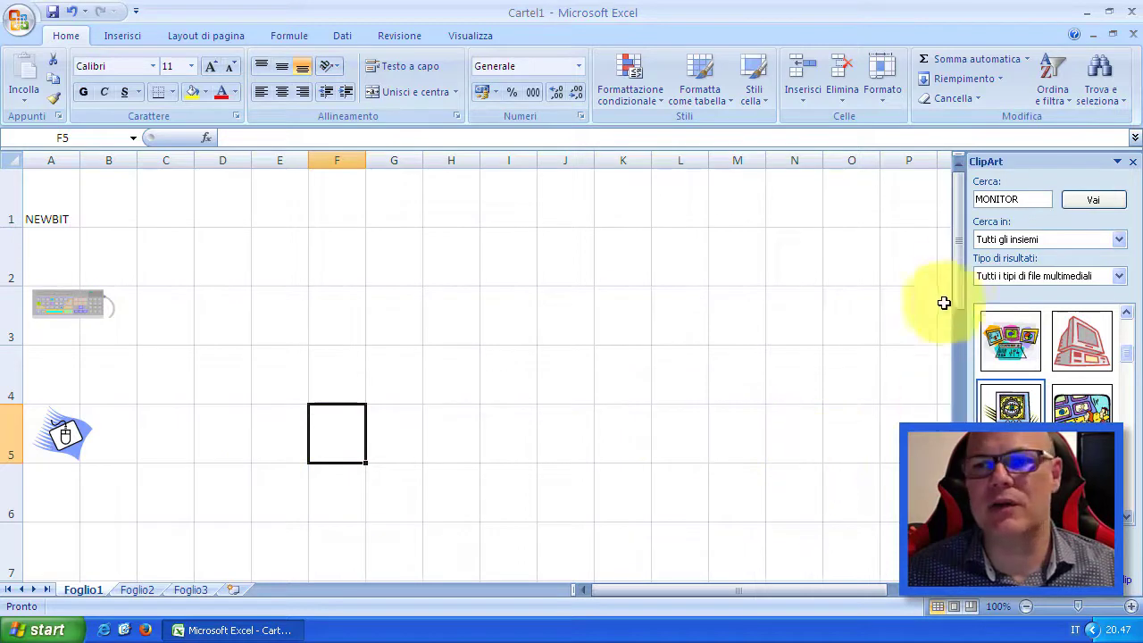
Drag the keyboard and monitor pictures up toward rows 2 and 5
drag(956, 290, 954, 319)
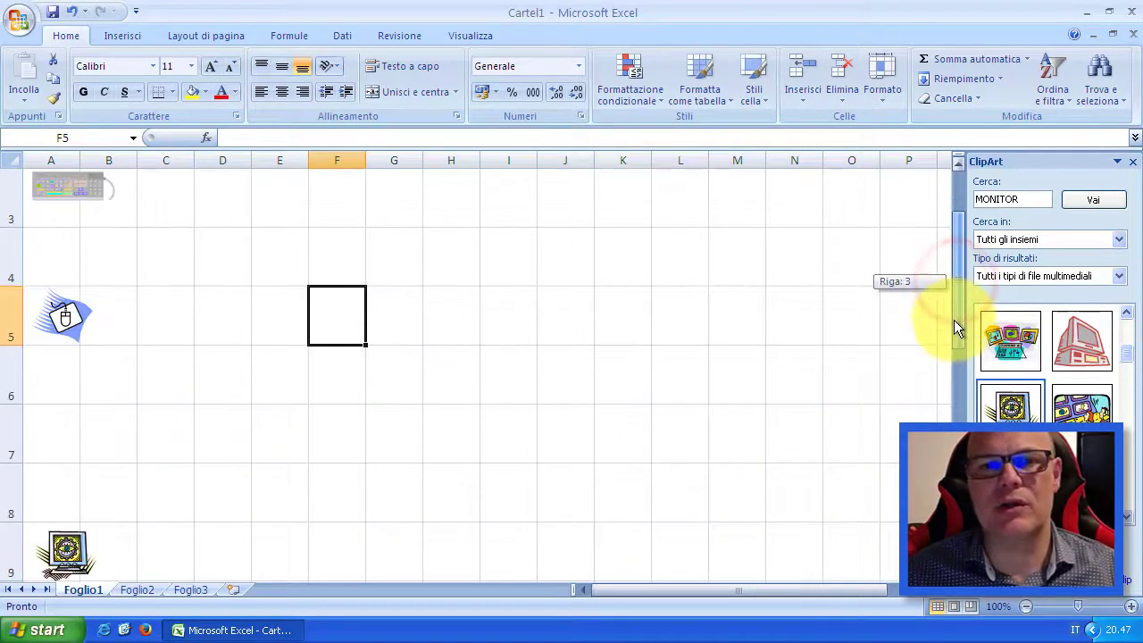
drag(72, 560, 81, 393)
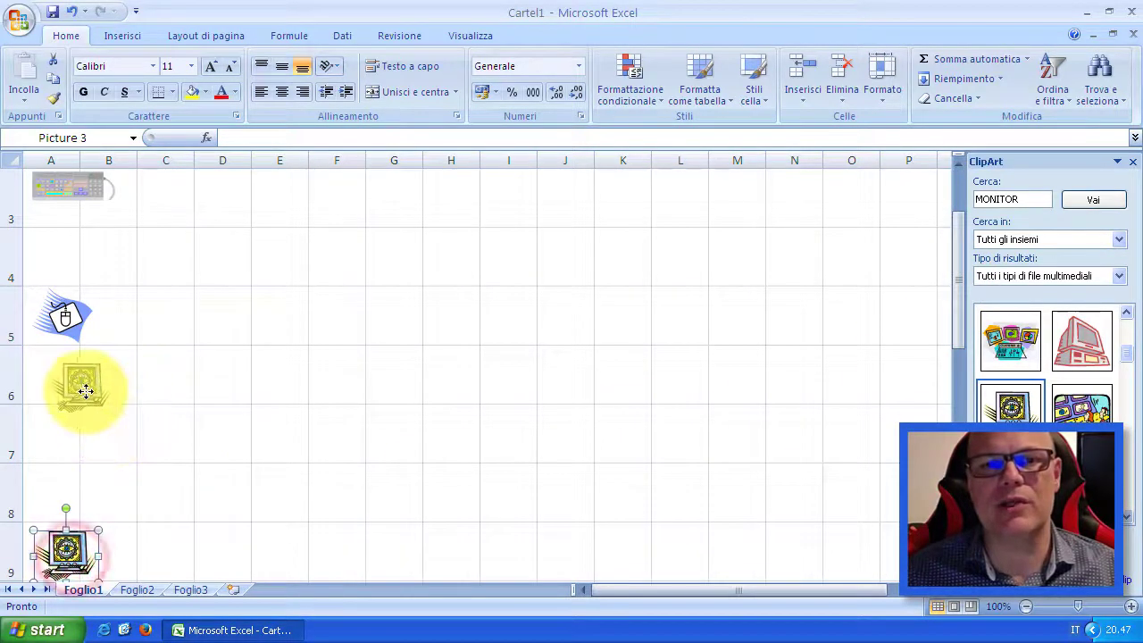
scroll(485, 485, up, 1)
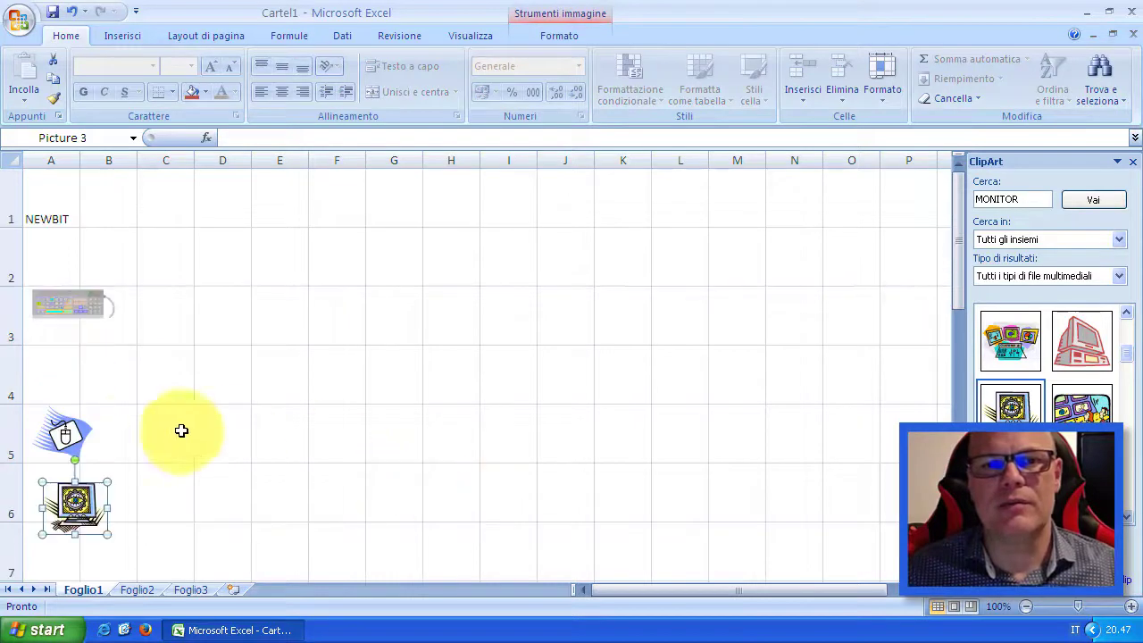
drag(64, 434, 83, 375)
drag(96, 323, 89, 301)
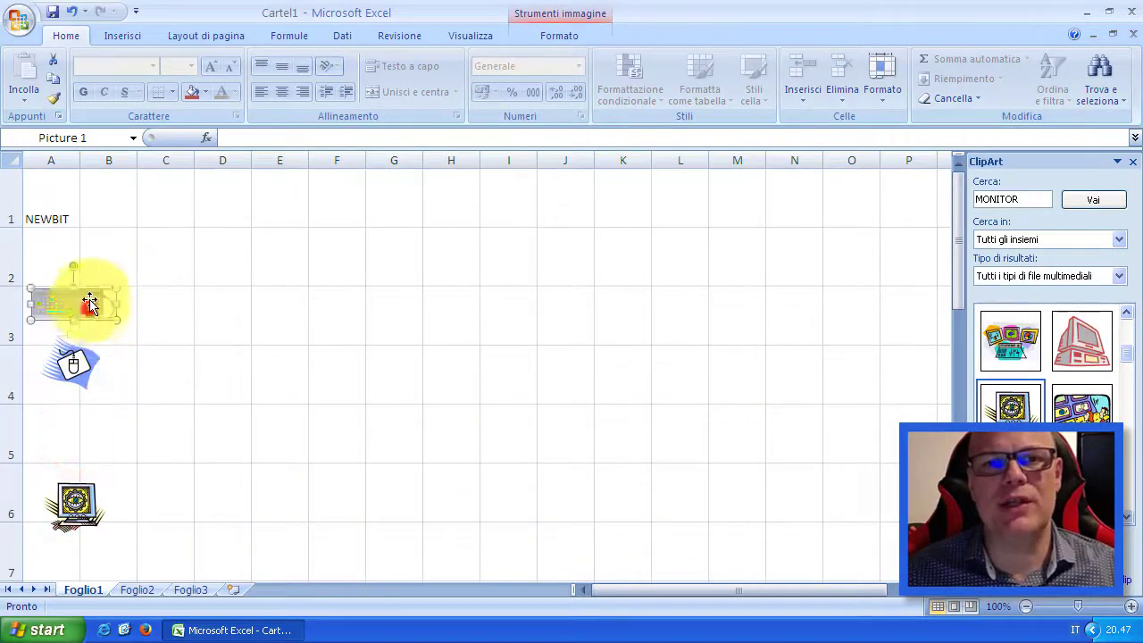
drag(77, 498, 78, 450)
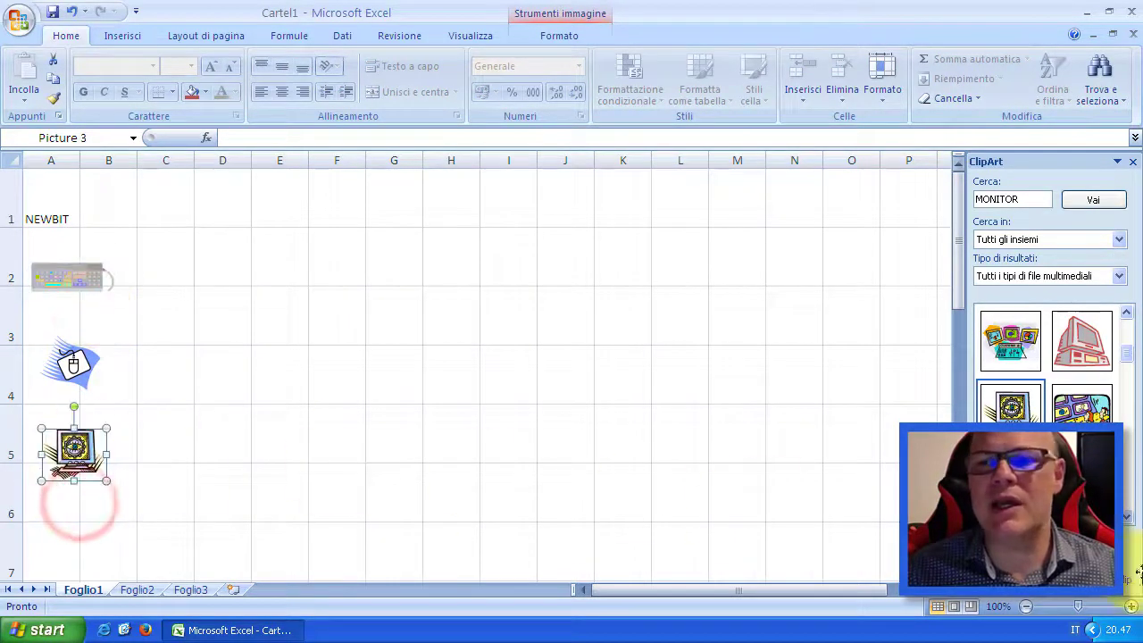
Zoom to 140% and place the keyboard, mouse and monitor in rows 2, 3 and 4
click(1130, 608)
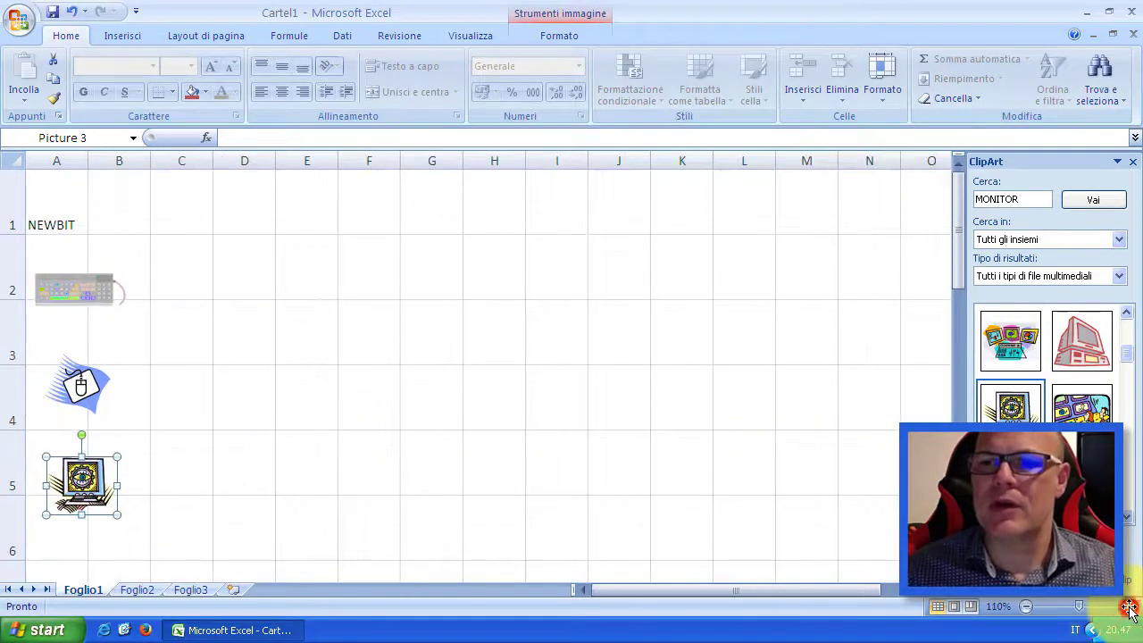
click(1130, 607)
click(1130, 607)
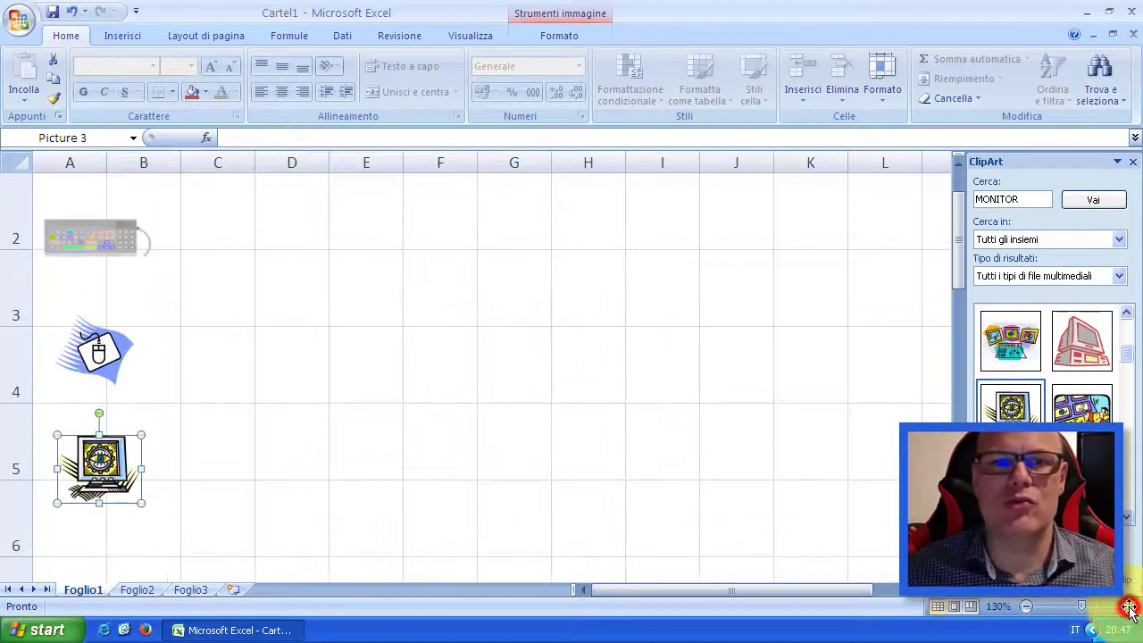
click(1130, 607)
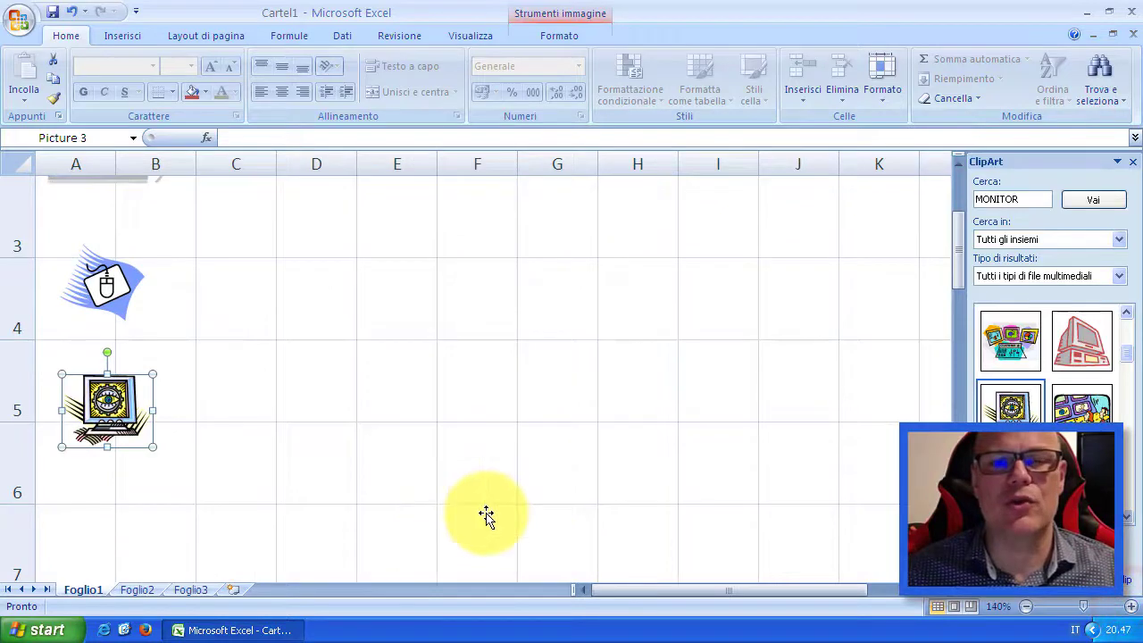
scroll(485, 519, up, 1)
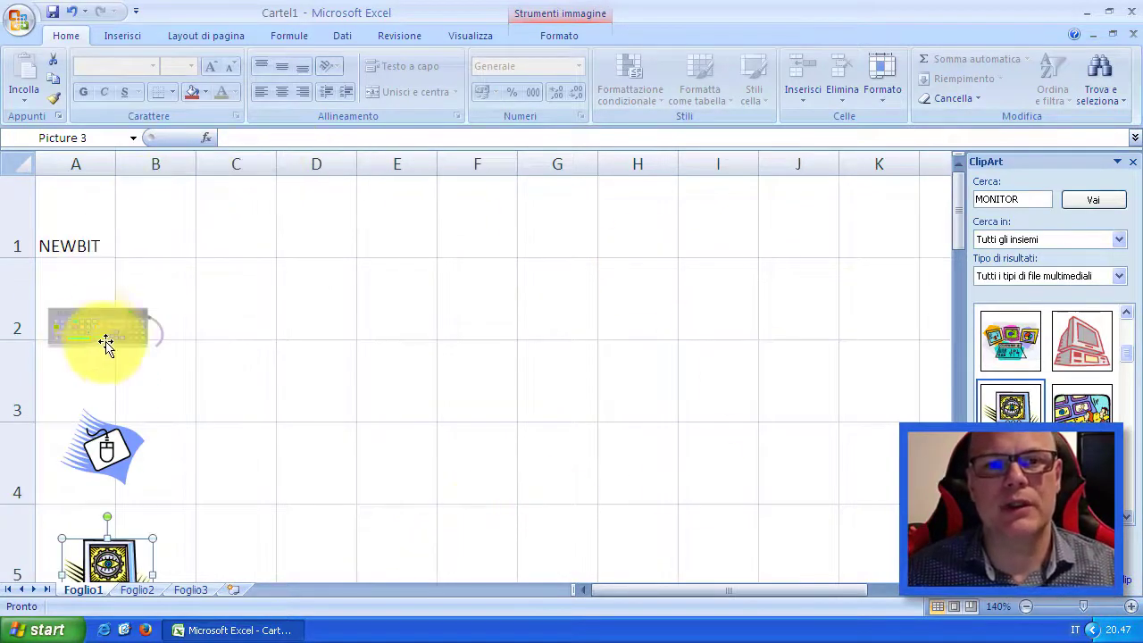
drag(102, 327, 119, 308)
drag(119, 463, 123, 397)
drag(109, 558, 116, 474)
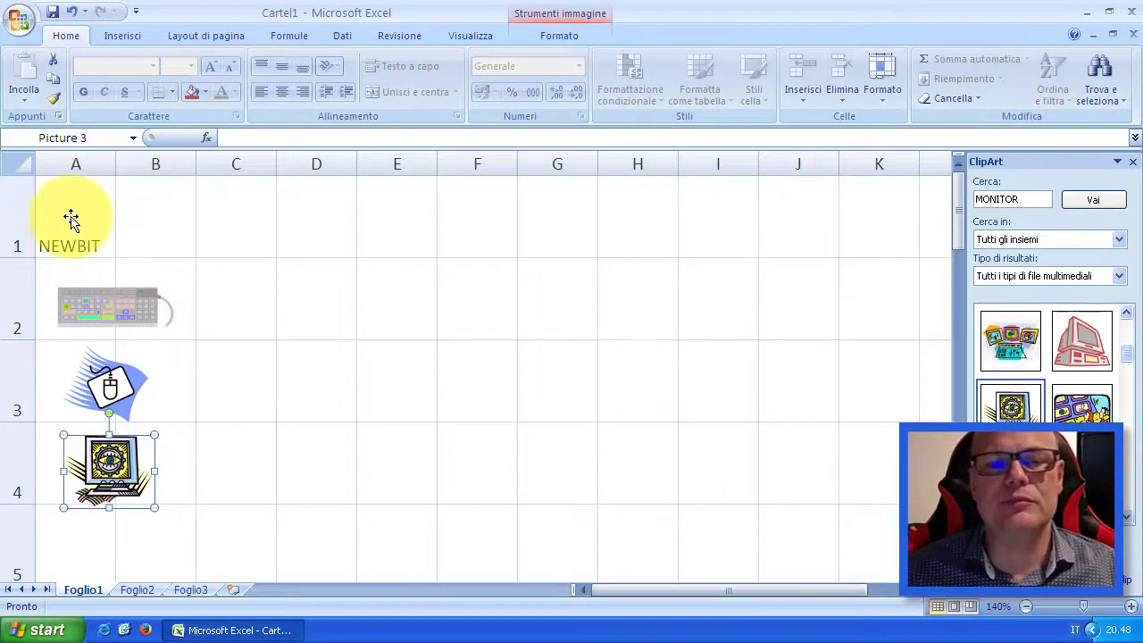
Merge cells A1 to J1 and centre NEWBIT across them
click(71, 219)
drag(76, 217, 786, 245)
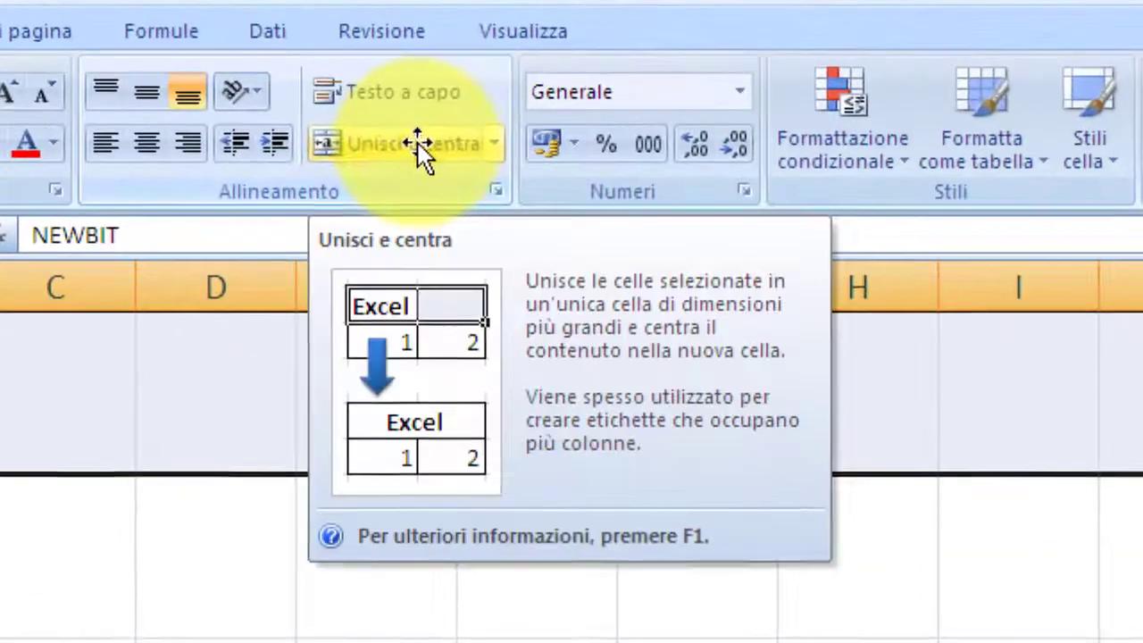
click(418, 116)
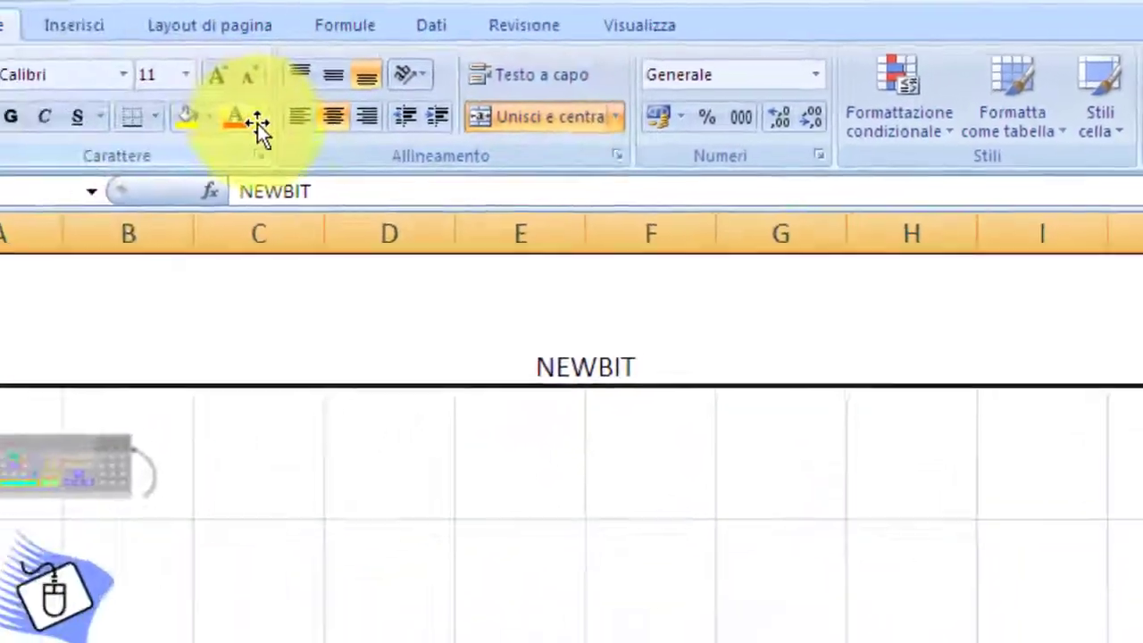
Make the NEWBIT title red and 28-point
click(256, 119)
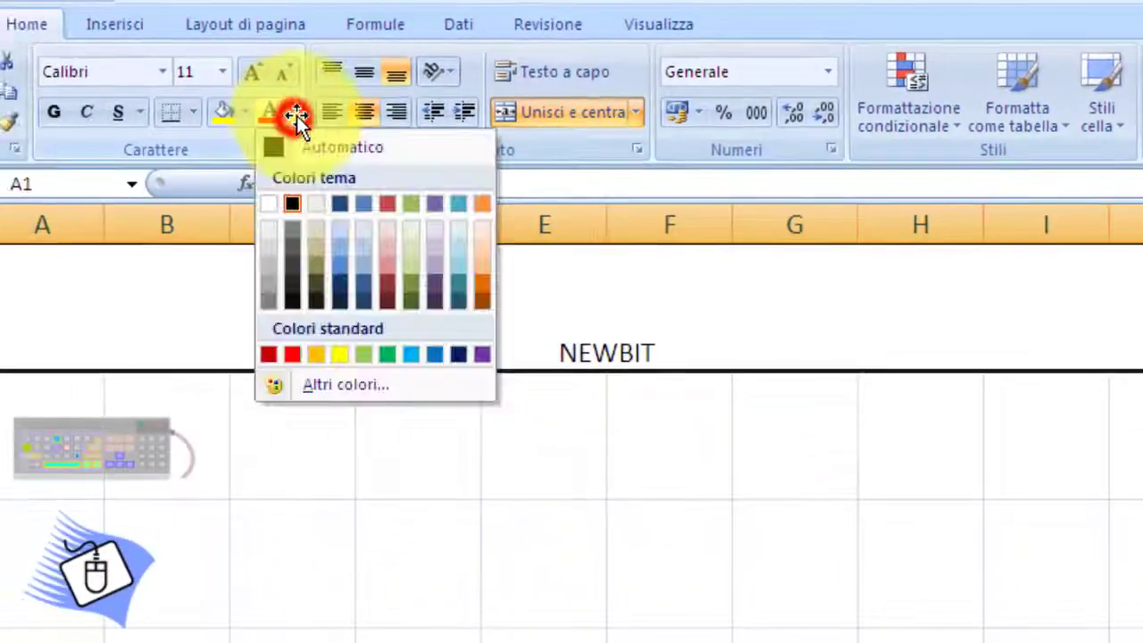
click(295, 357)
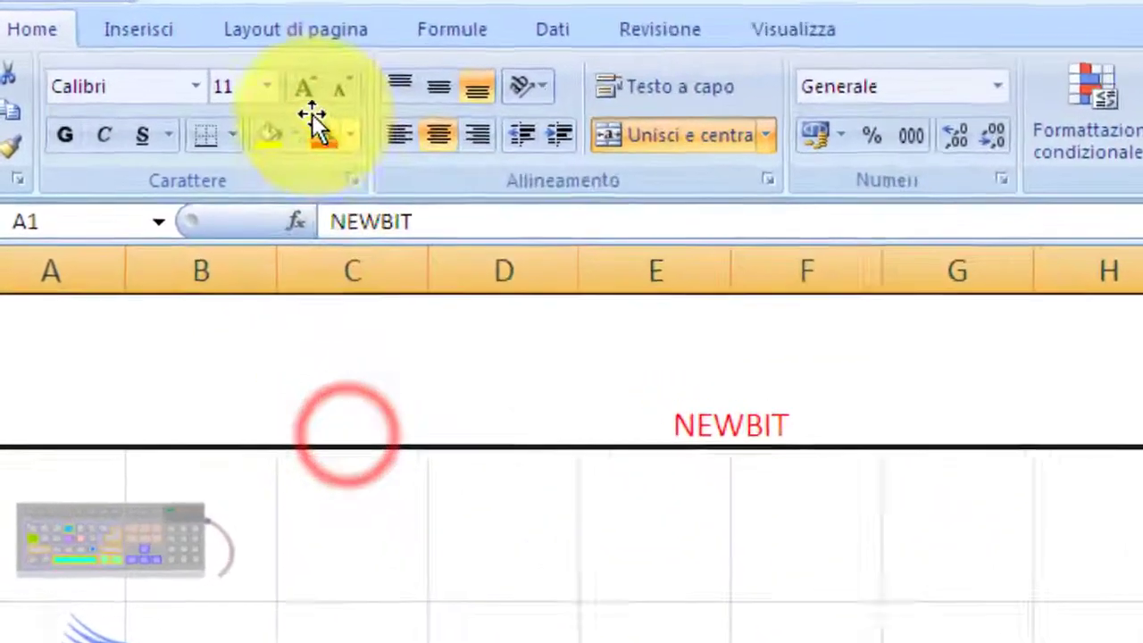
click(289, 93)
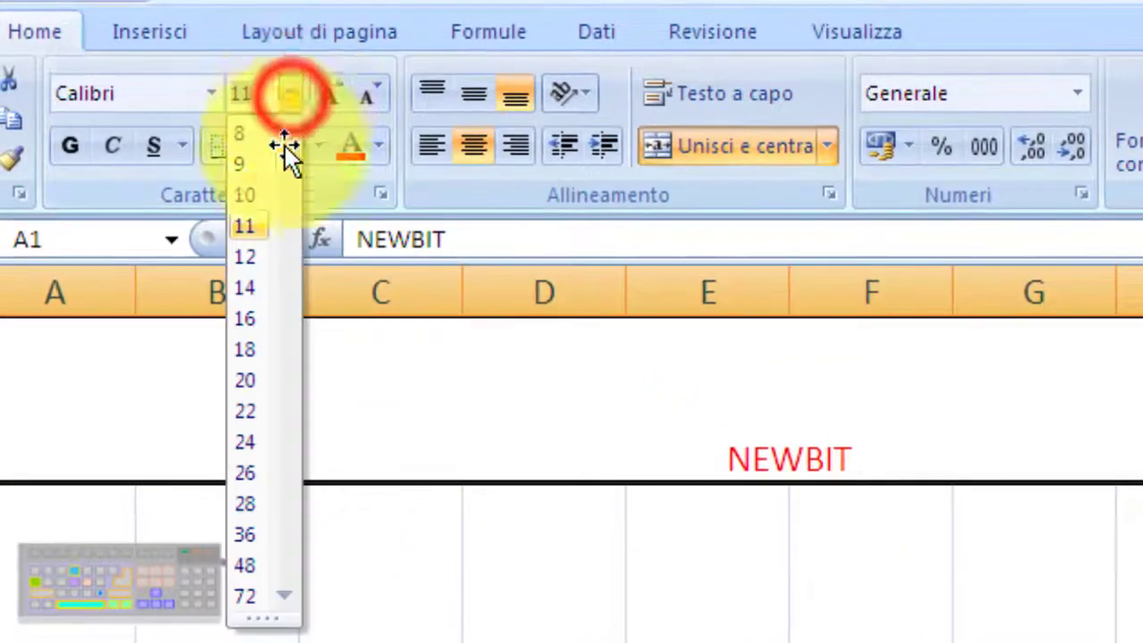
click(252, 500)
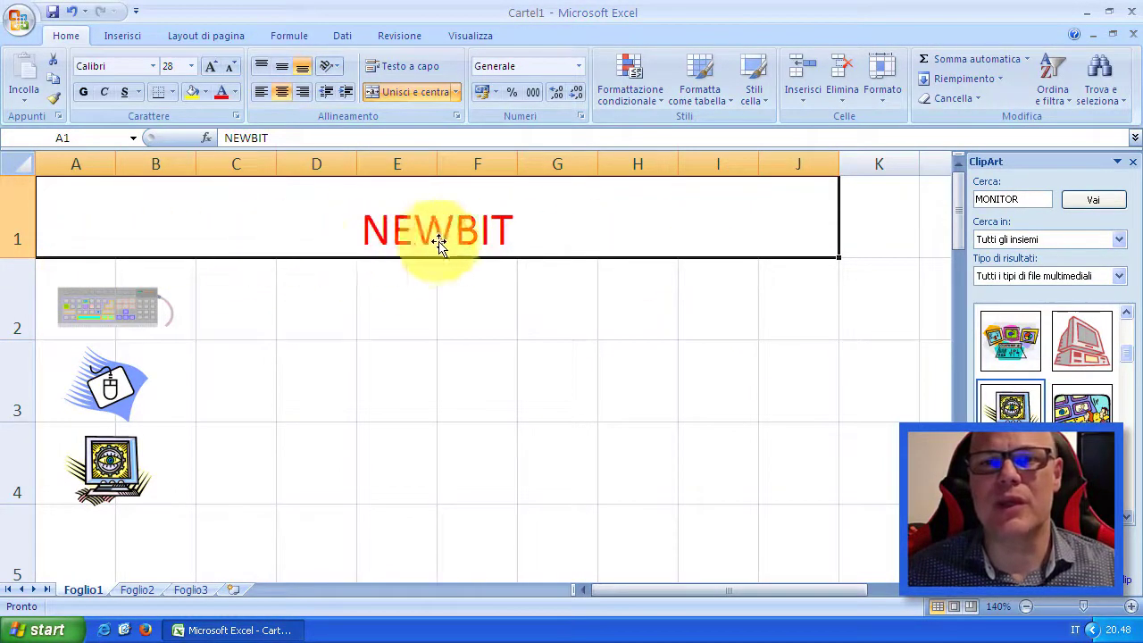
Middle-align NEWBIT in its row and return the keyboard picture to row 2
click(282, 67)
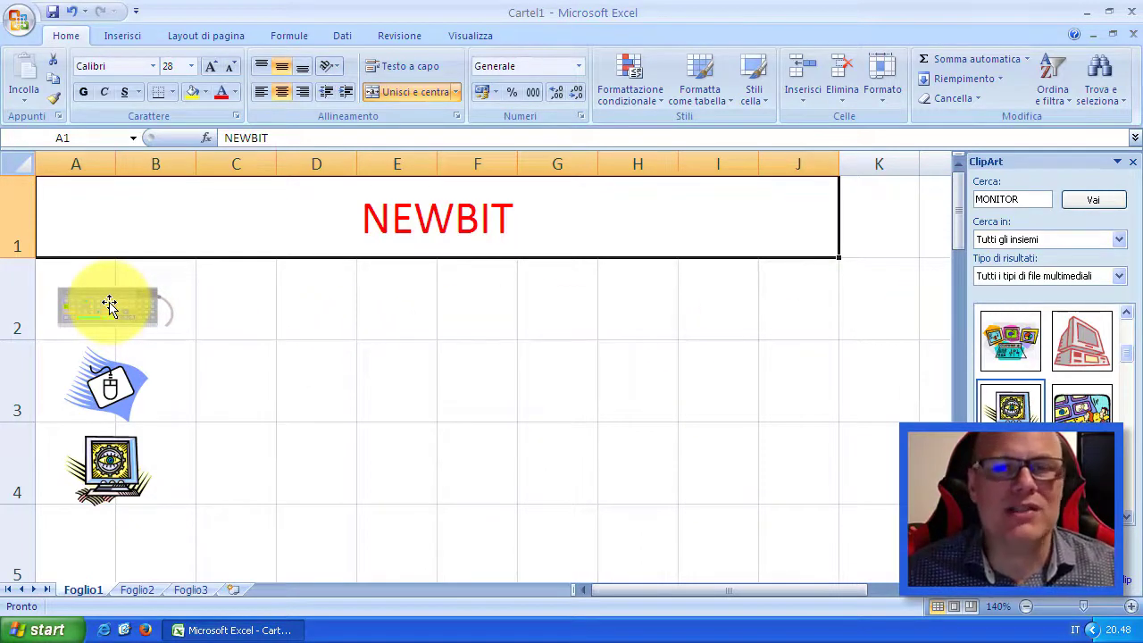
drag(109, 305, 190, 555)
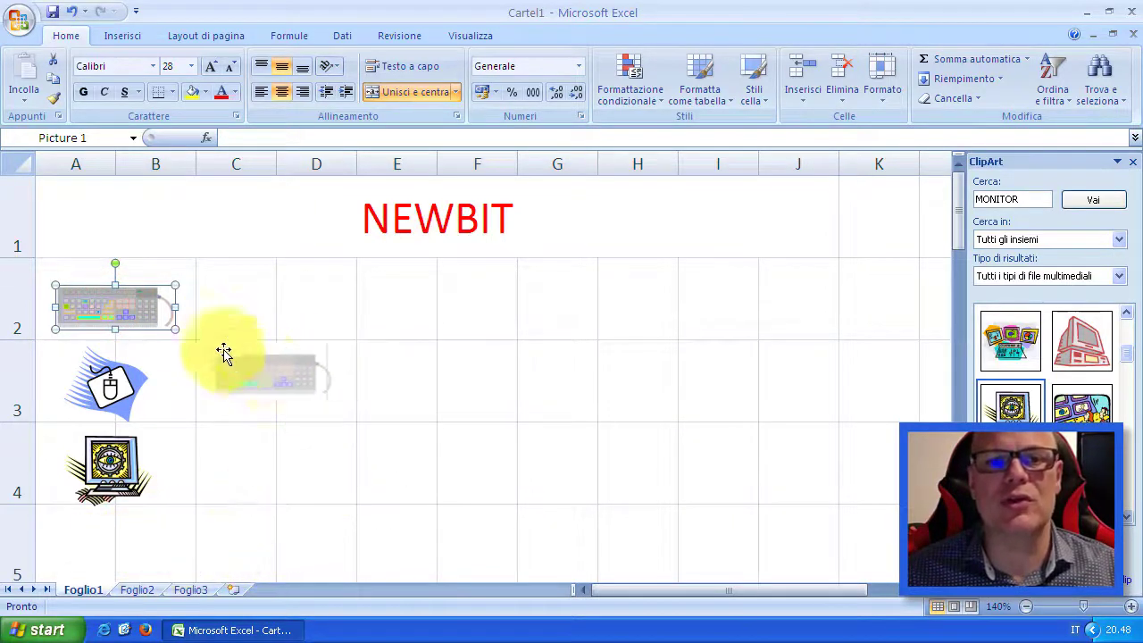
drag(191, 555, 115, 297)
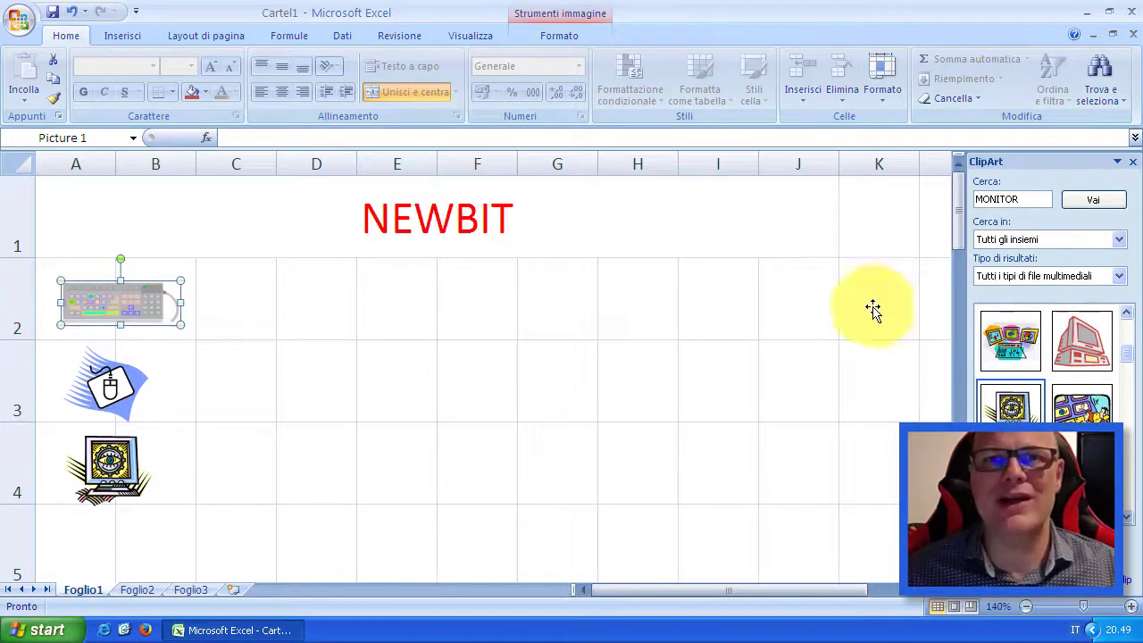
Insert a blank sheet row at row 2, shifting the pictures down to rows 3–5
click(16, 299)
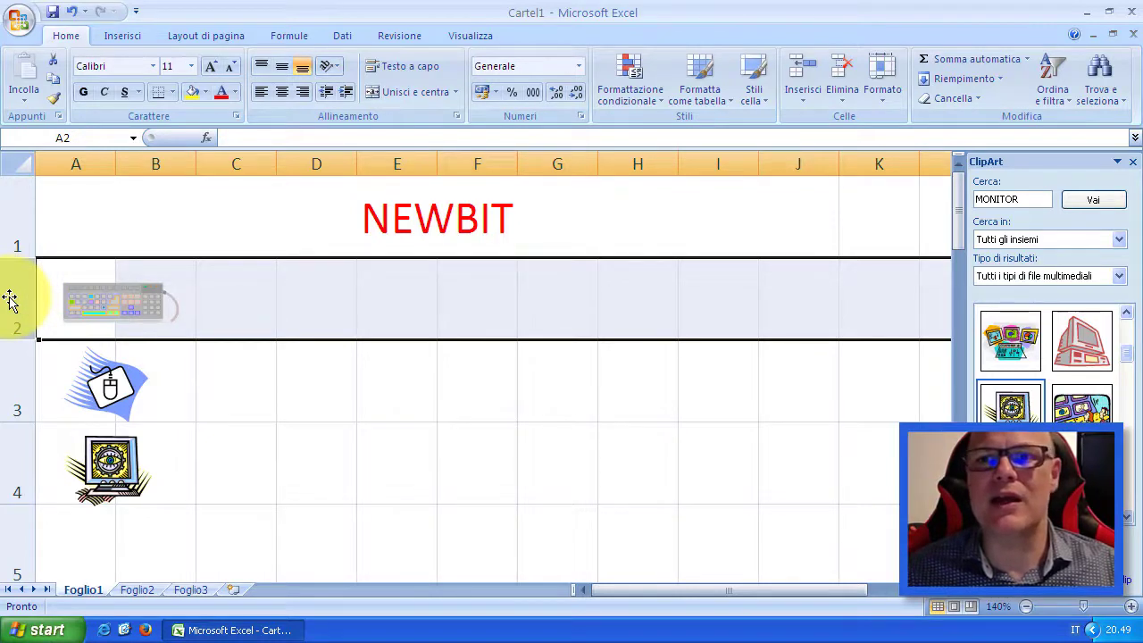
click(802, 98)
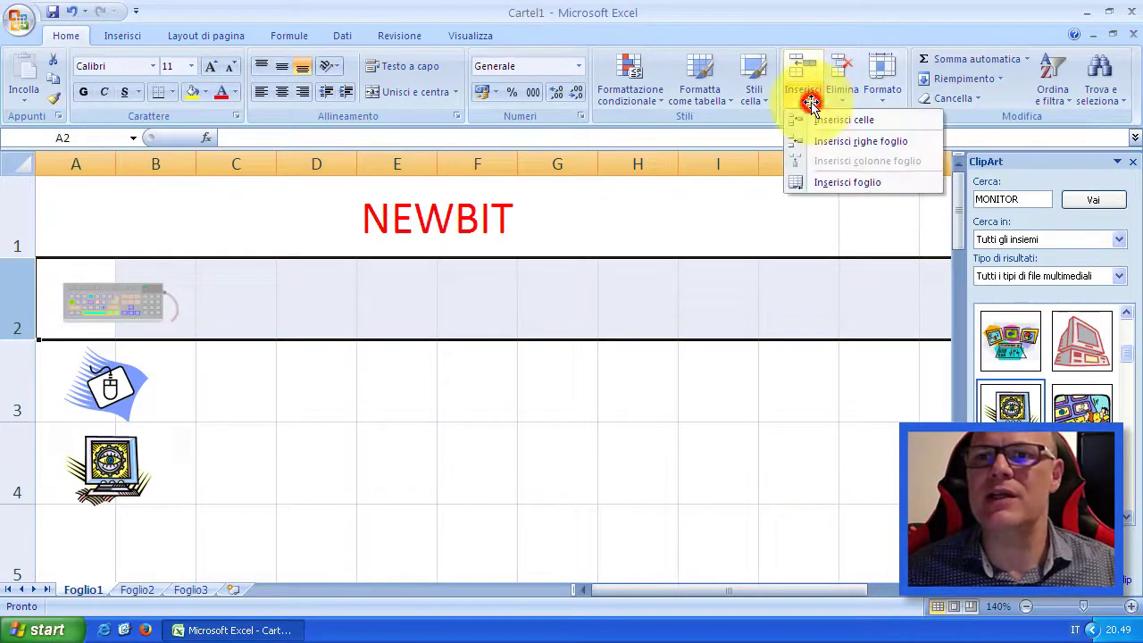
click(879, 144)
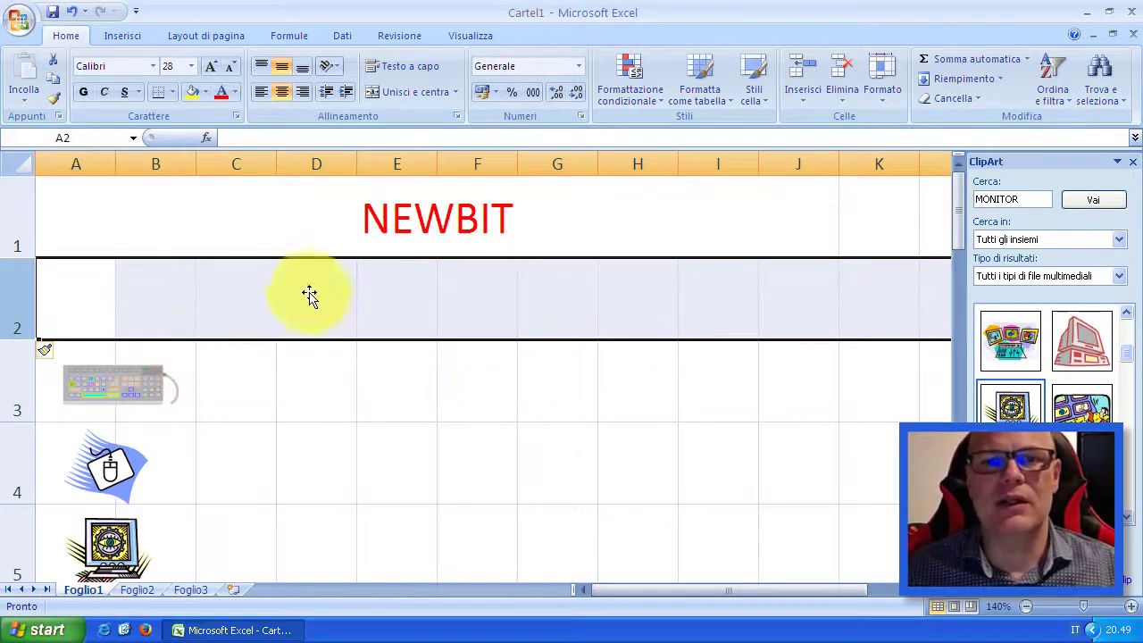
Type the headings SPESA, RICAVO and GUADAGNO into cells C2, D2 and E2
click(232, 310)
click(321, 309)
click(404, 307)
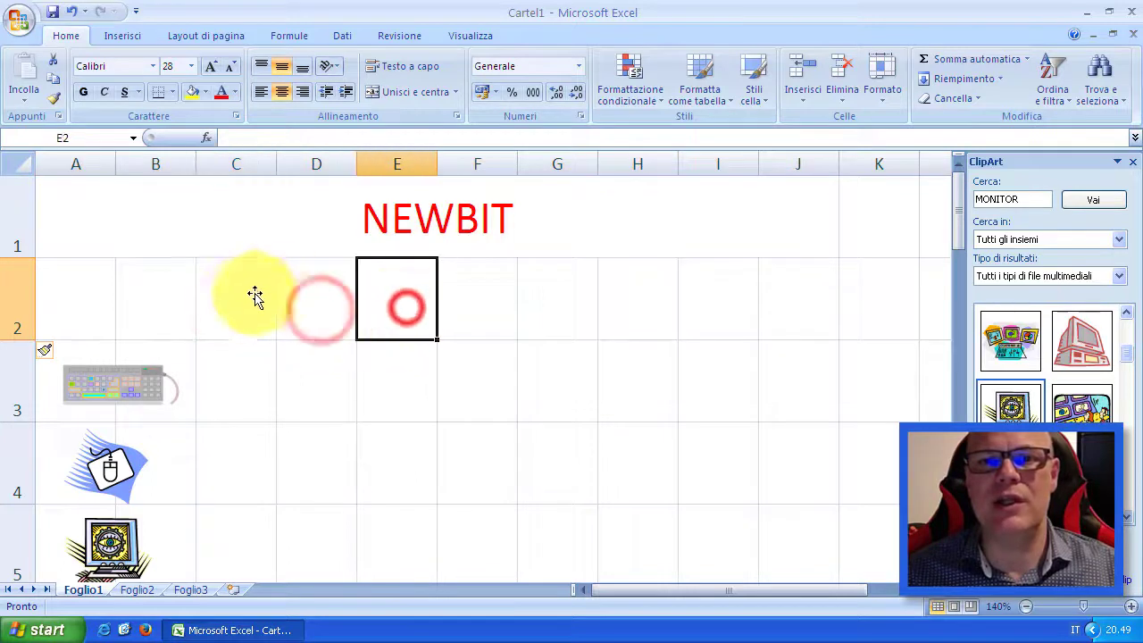
click(238, 302)
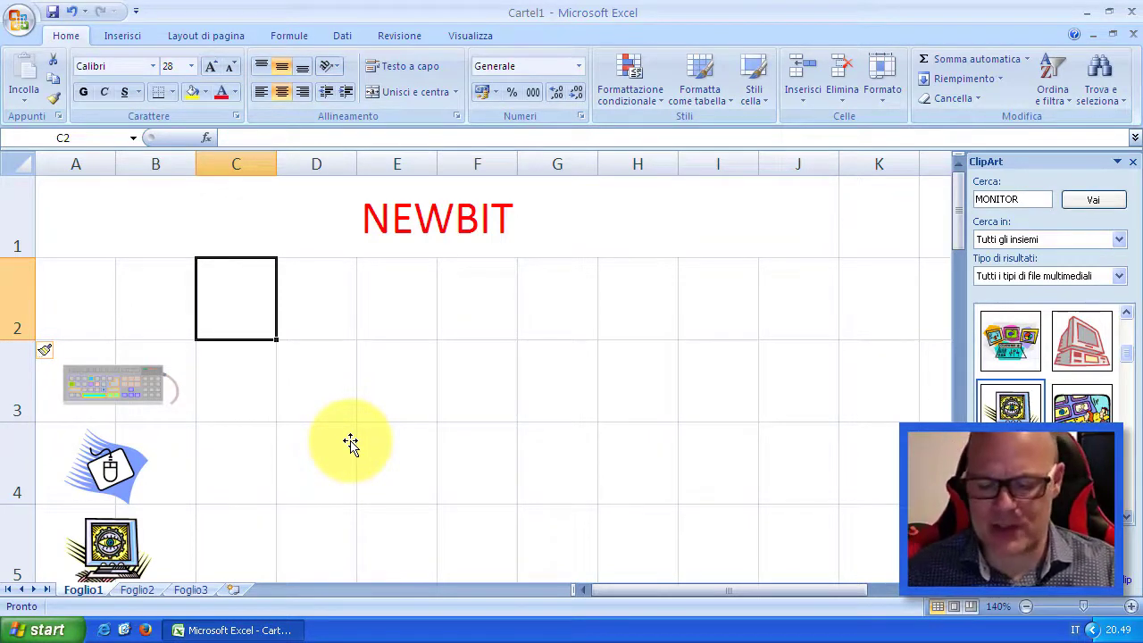
text(SPE)
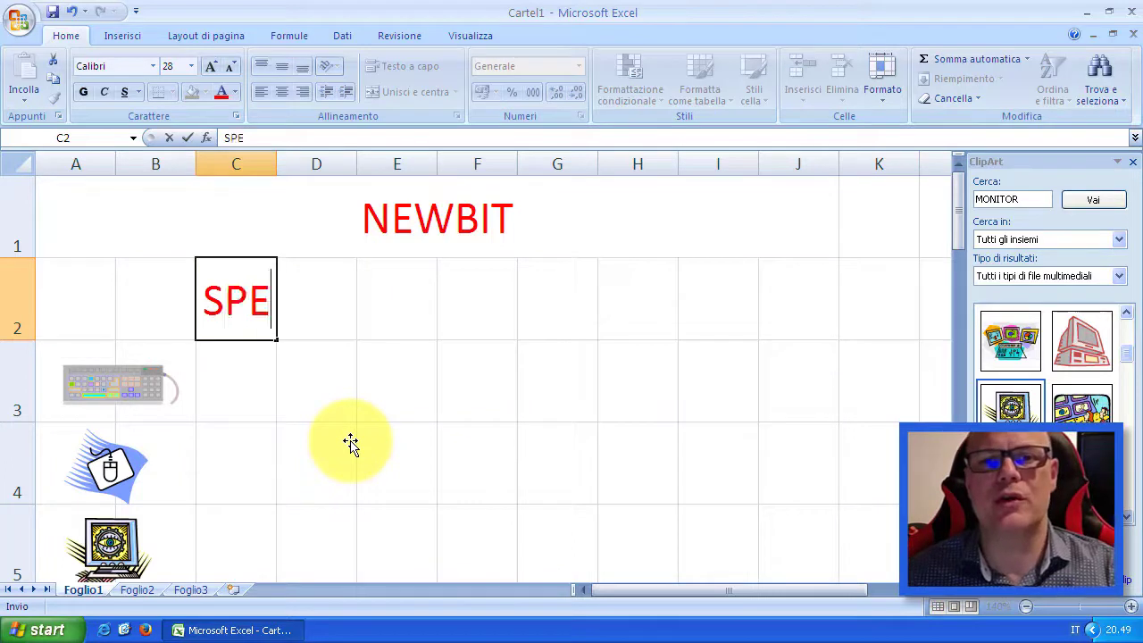
text(SA)
key(Tab)
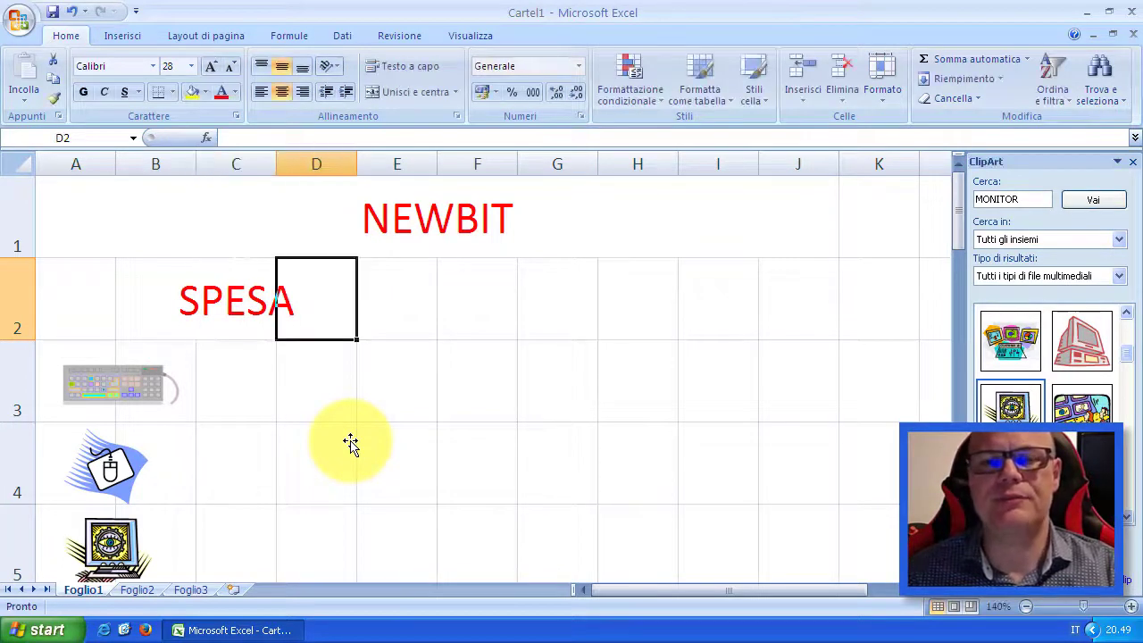
text(RICAV)
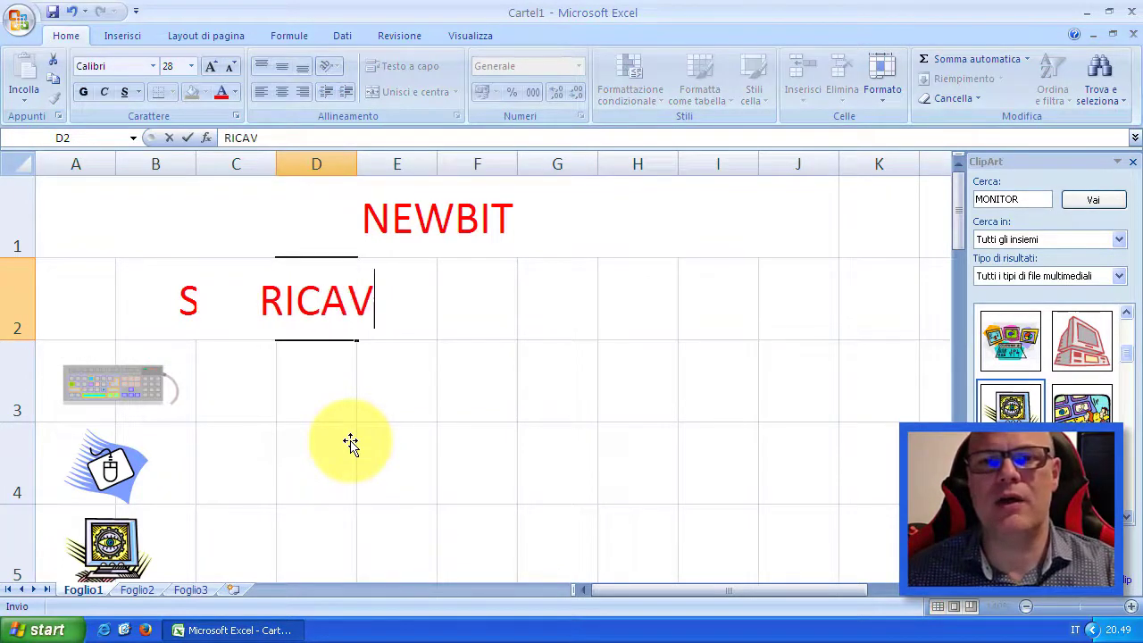
text(O)
key(Tab)
text(GUD)
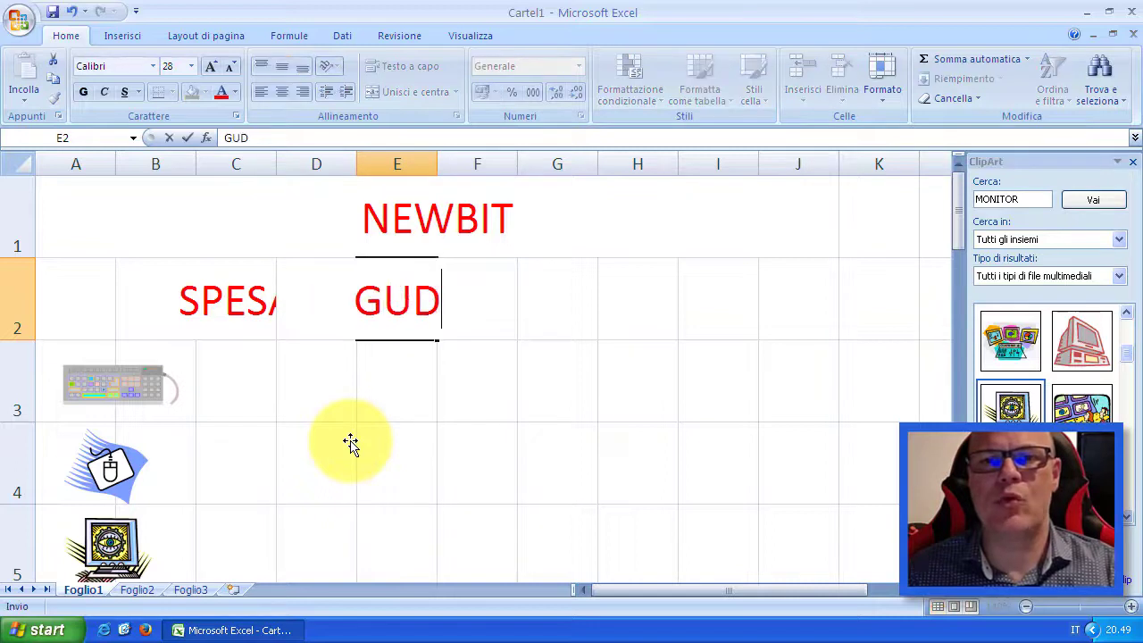
key(BackSpace)
text(ADAGNO)
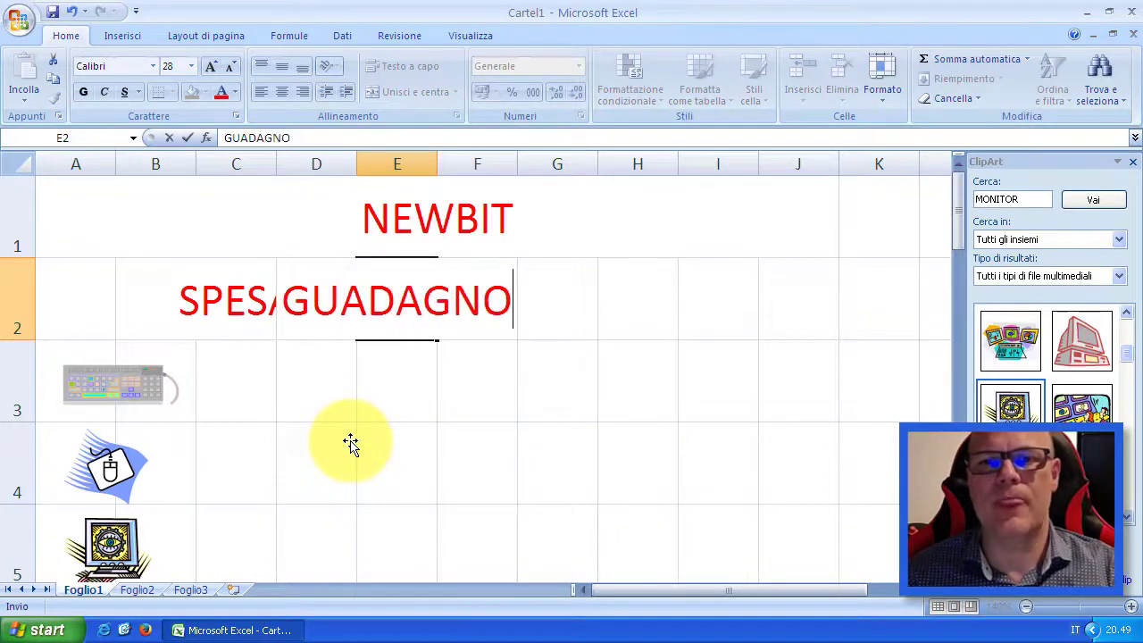
key(Return)
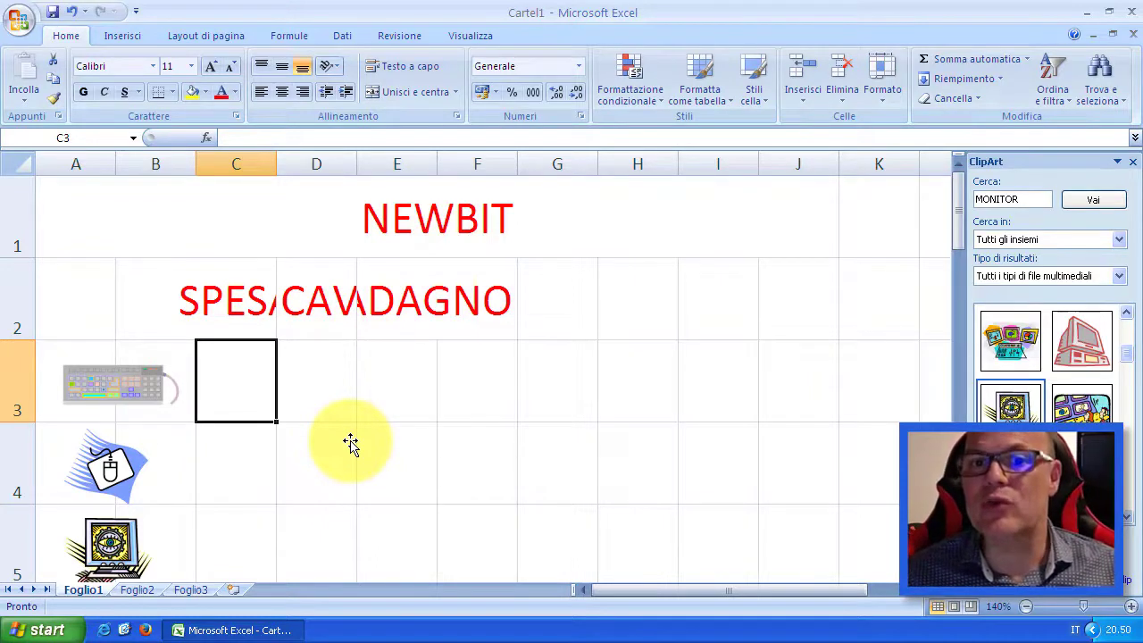
click(214, 316)
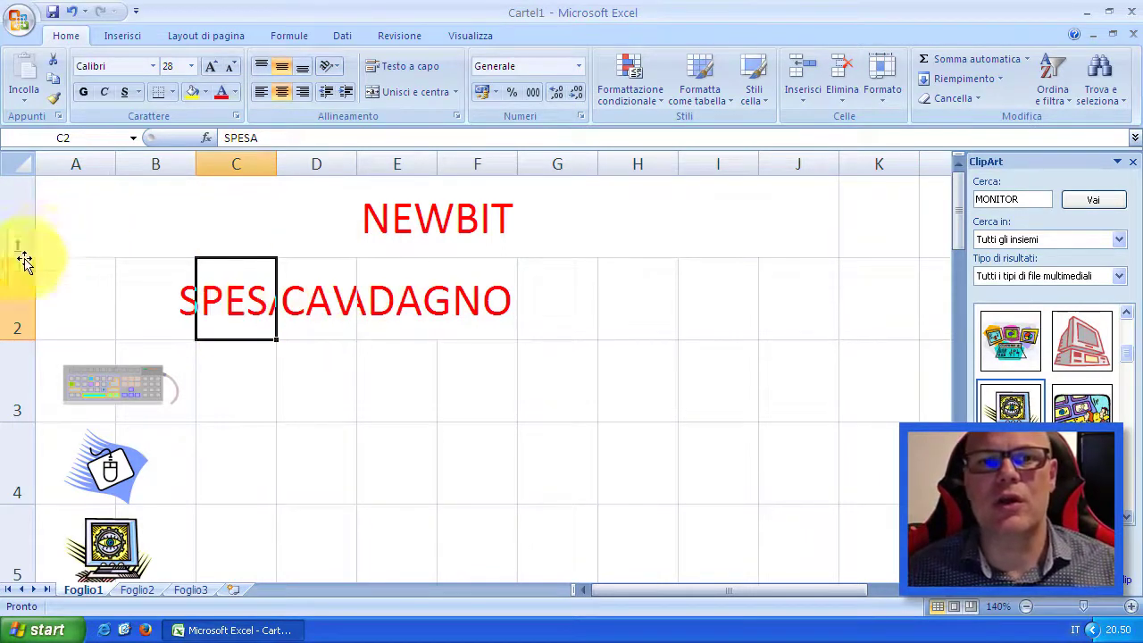
Set the row 2 headings to font size 12
click(18, 306)
click(191, 67)
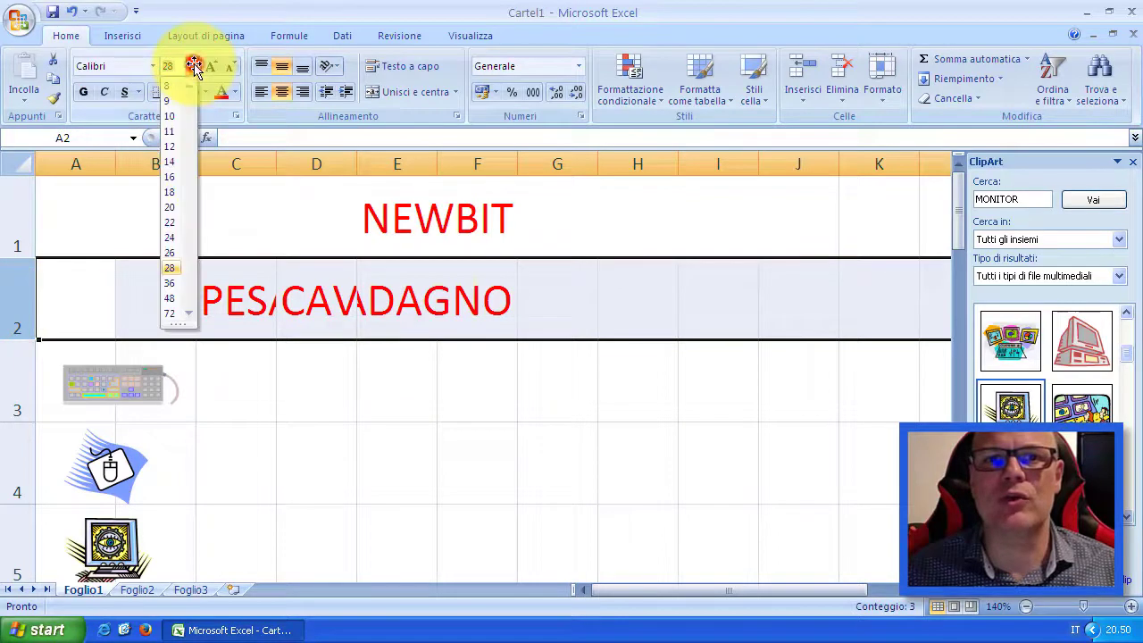
click(178, 146)
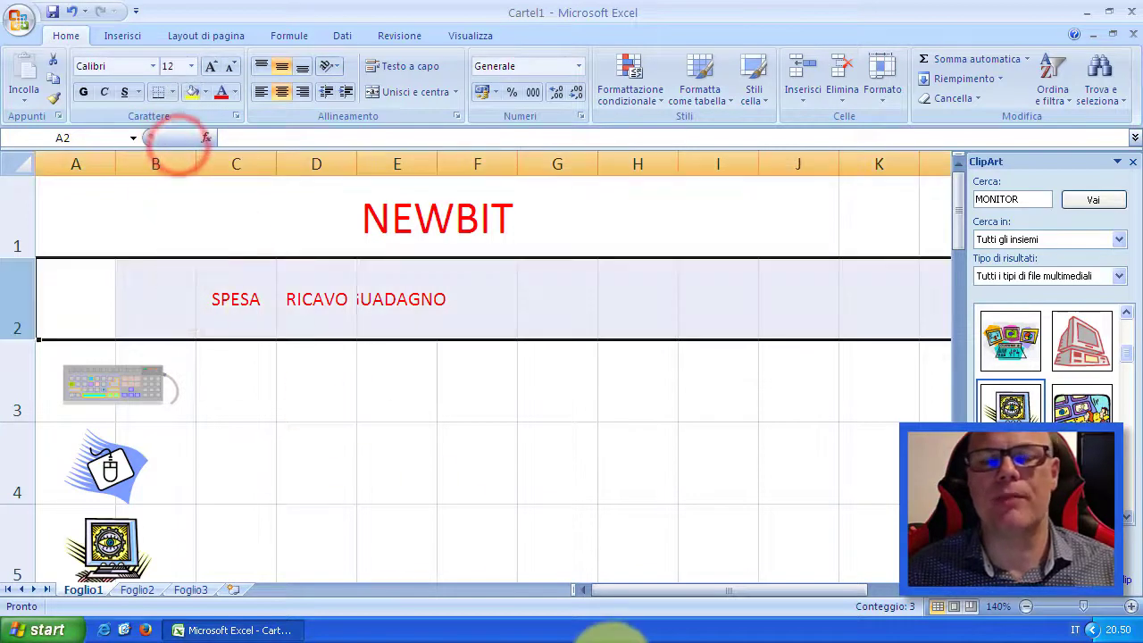
Widen column E so the GUADAGNO heading fits
click(237, 166)
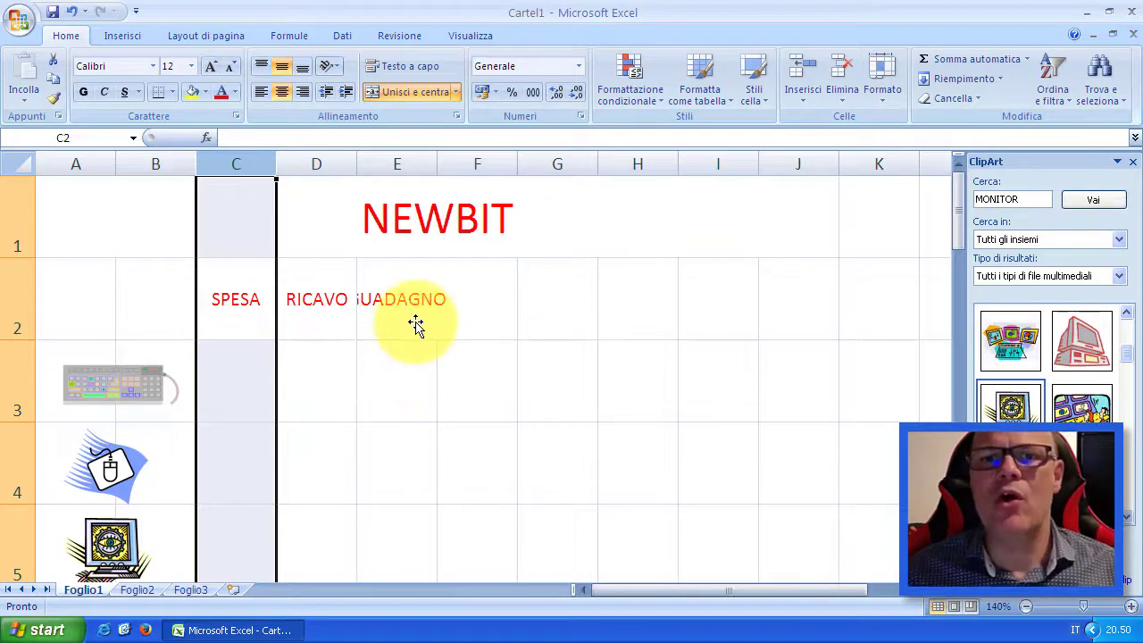
click(403, 169)
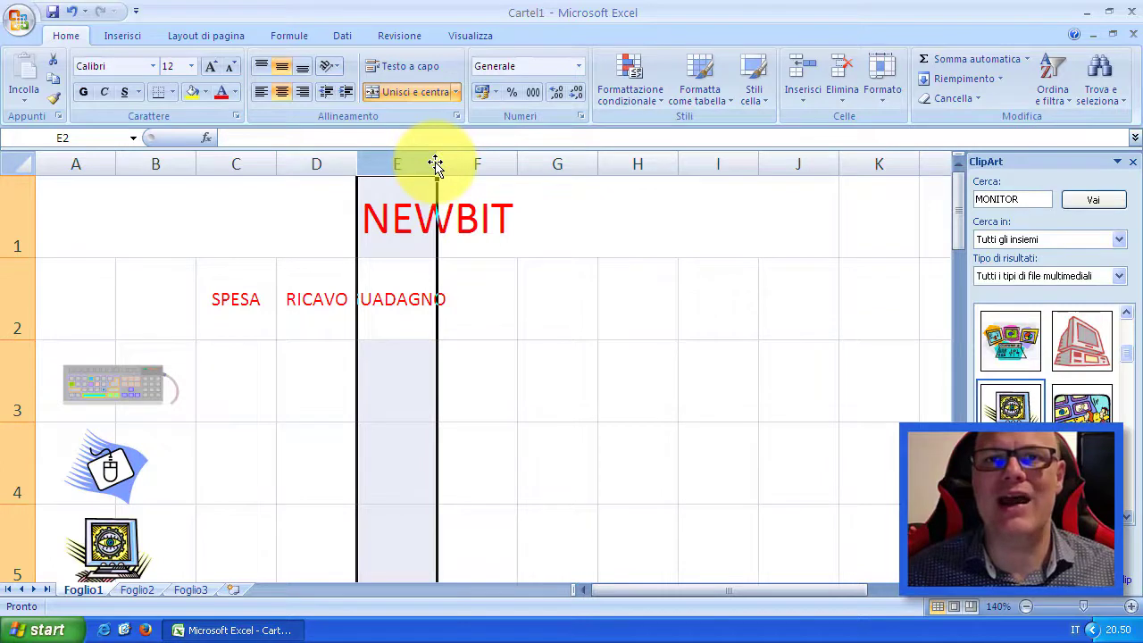
drag(437, 165, 490, 160)
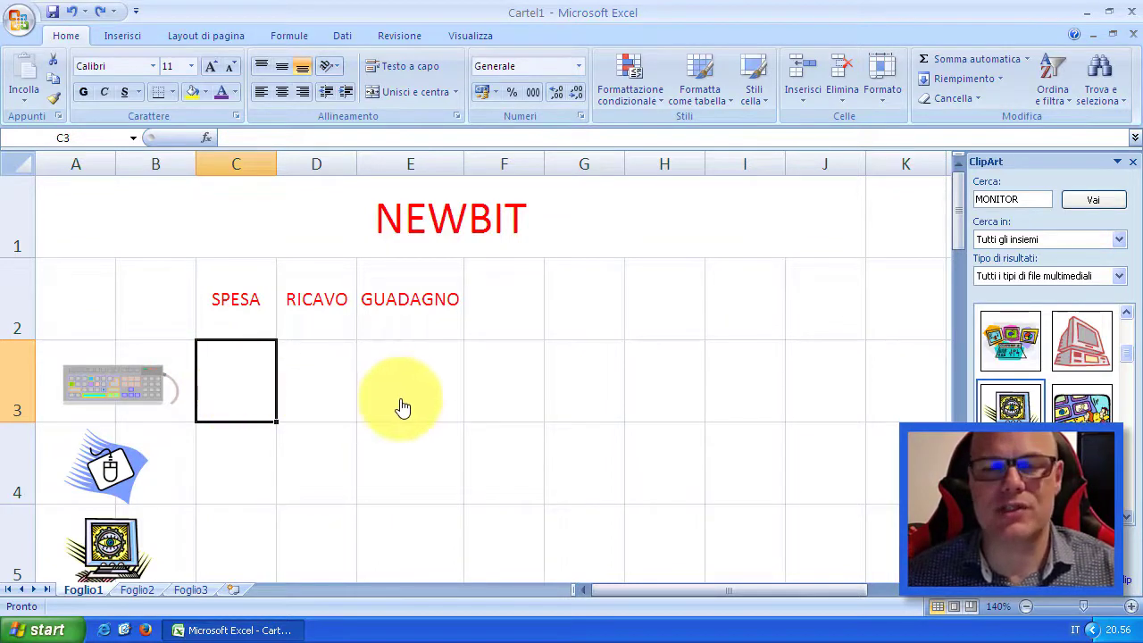
Enter 15, 10 and 70 in C3–C5, then zoom out to 130%
click(234, 375)
text(1)
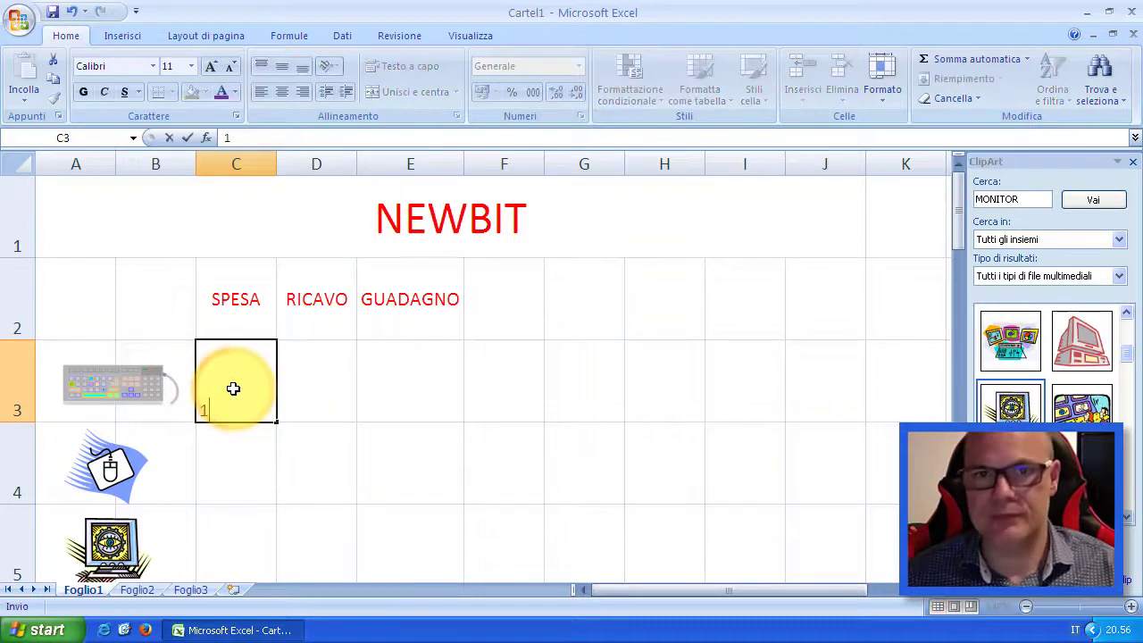
text(5)
key(Return)
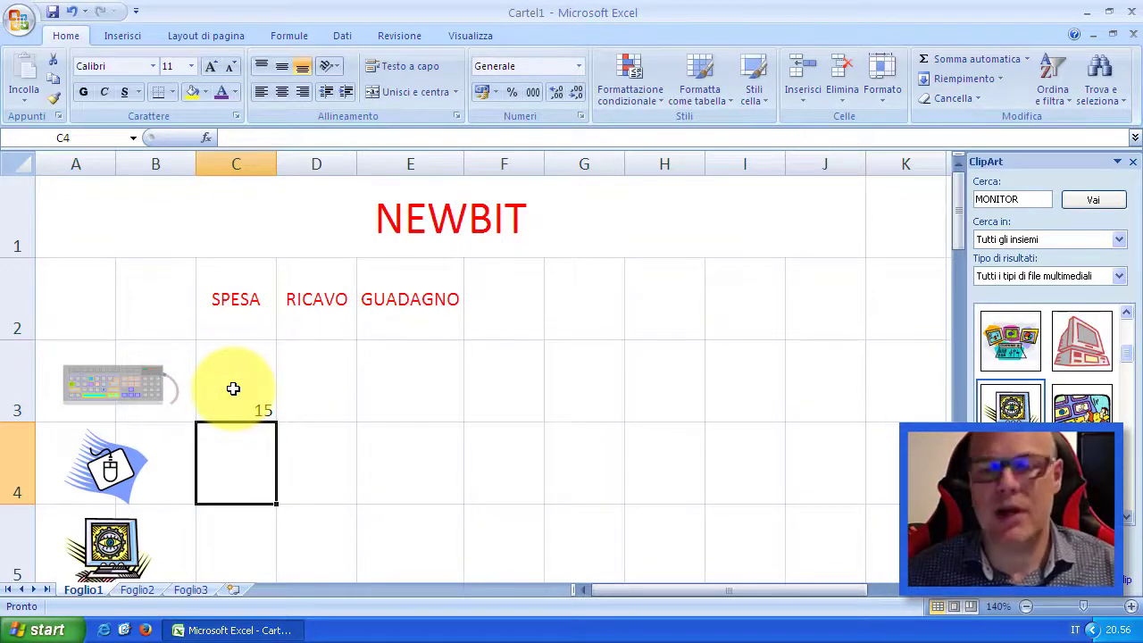
text(10)
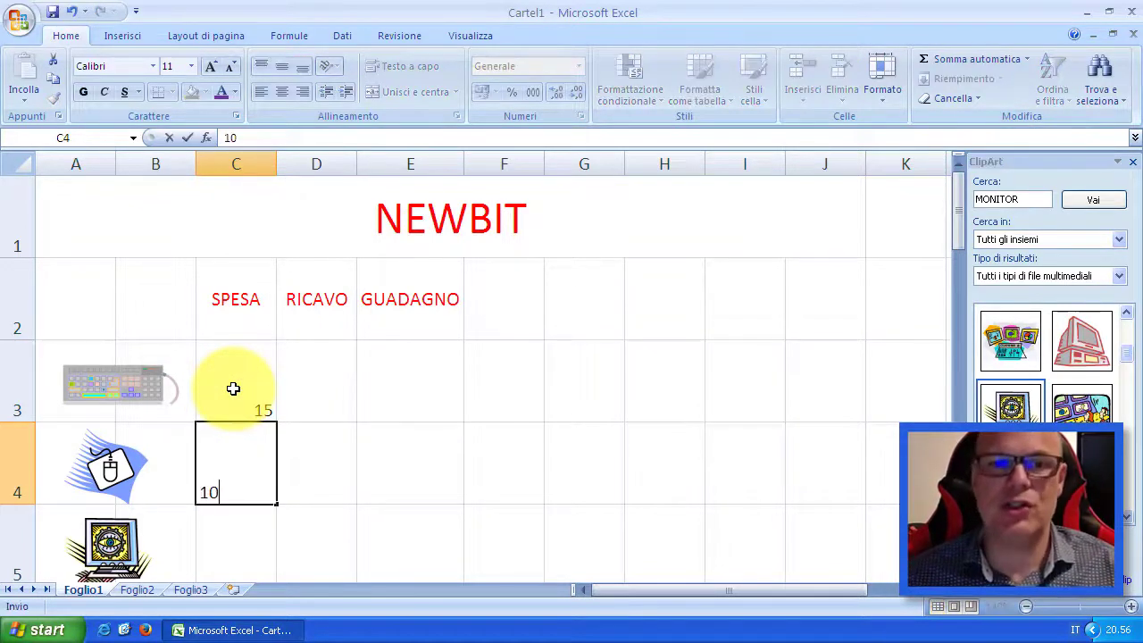
click(226, 539)
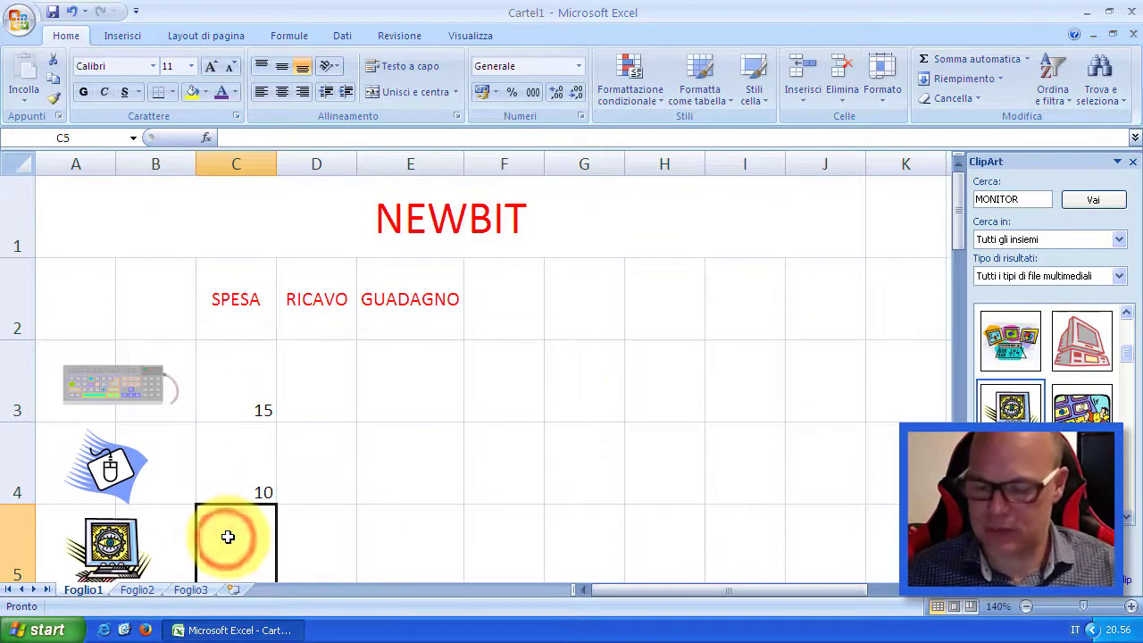
text(70)
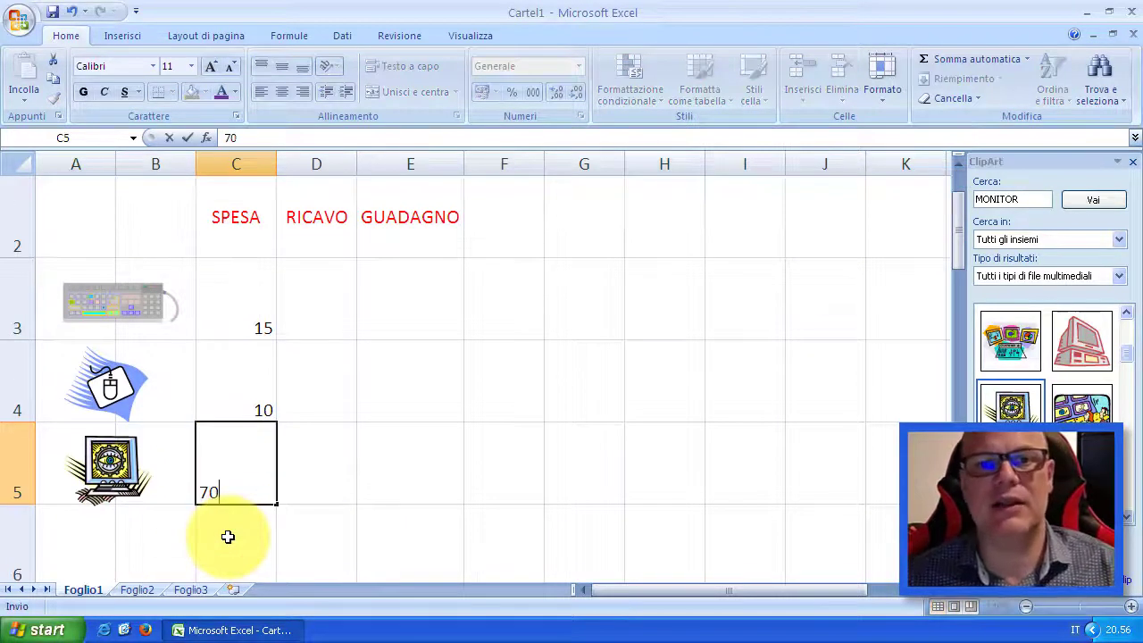
key(Return)
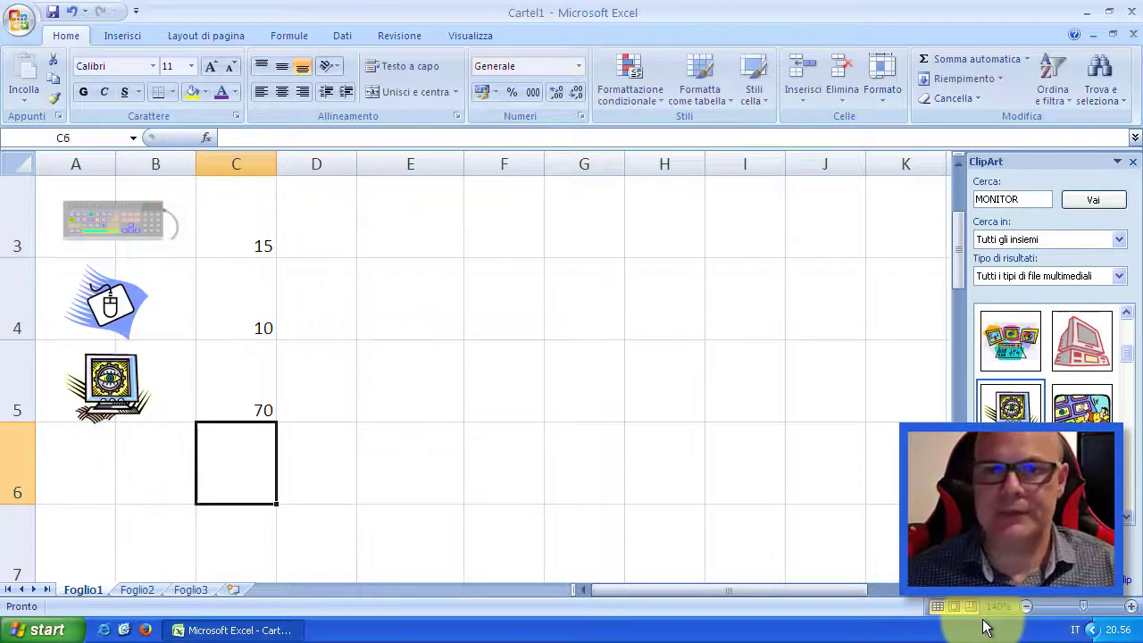
click(1026, 607)
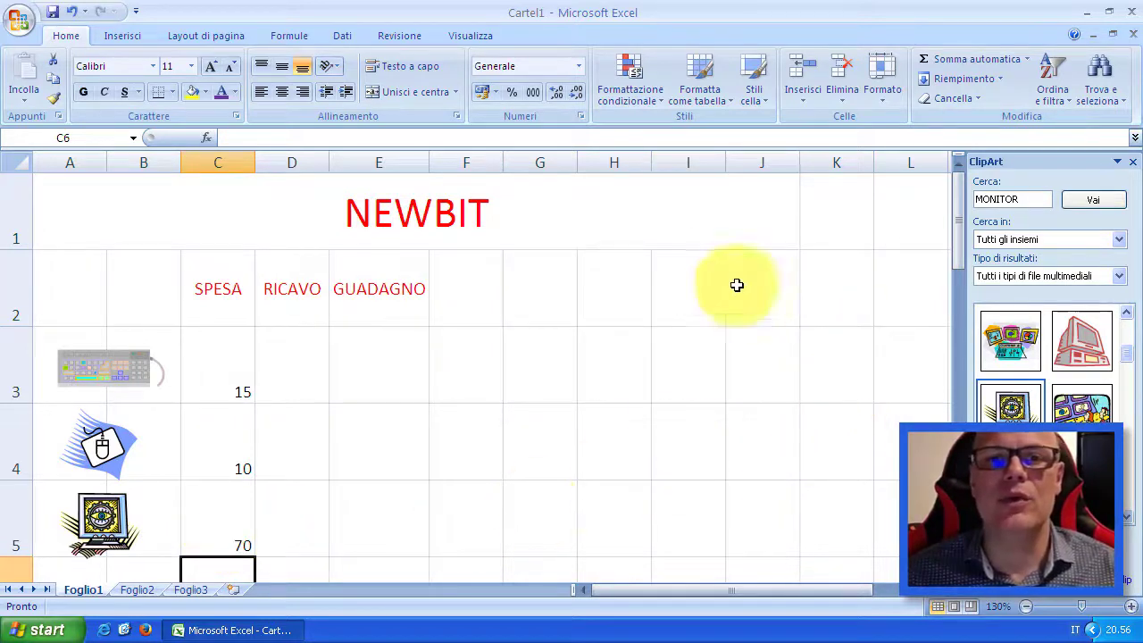
Format column C as Valuta so the SPESA costs read € 15,00, € 10,00 and € 70,00
click(246, 158)
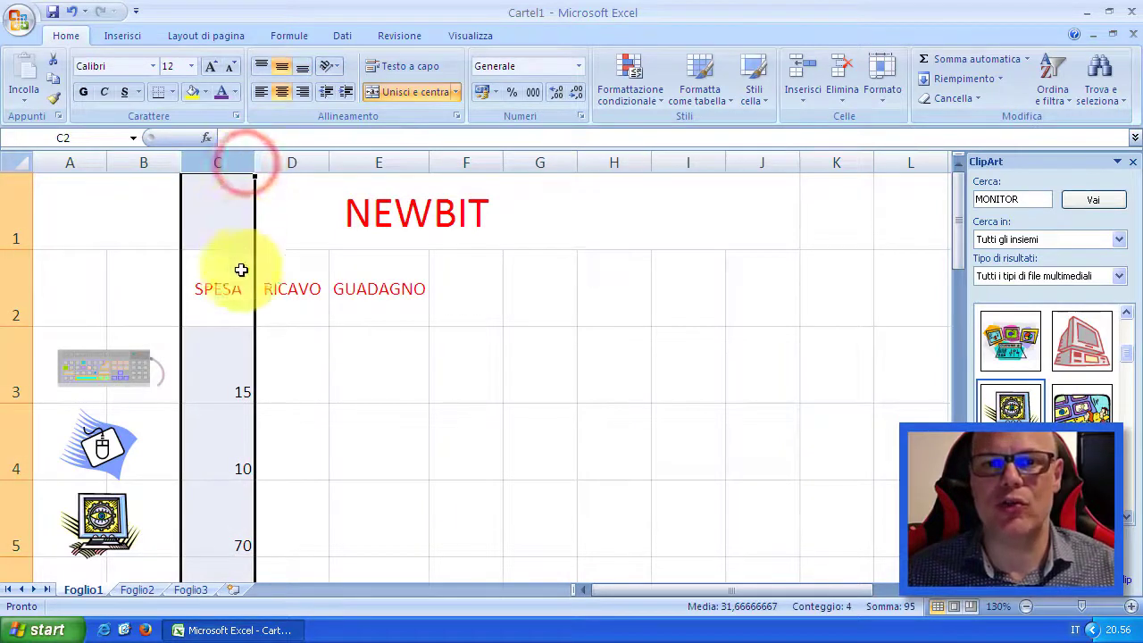
click(580, 69)
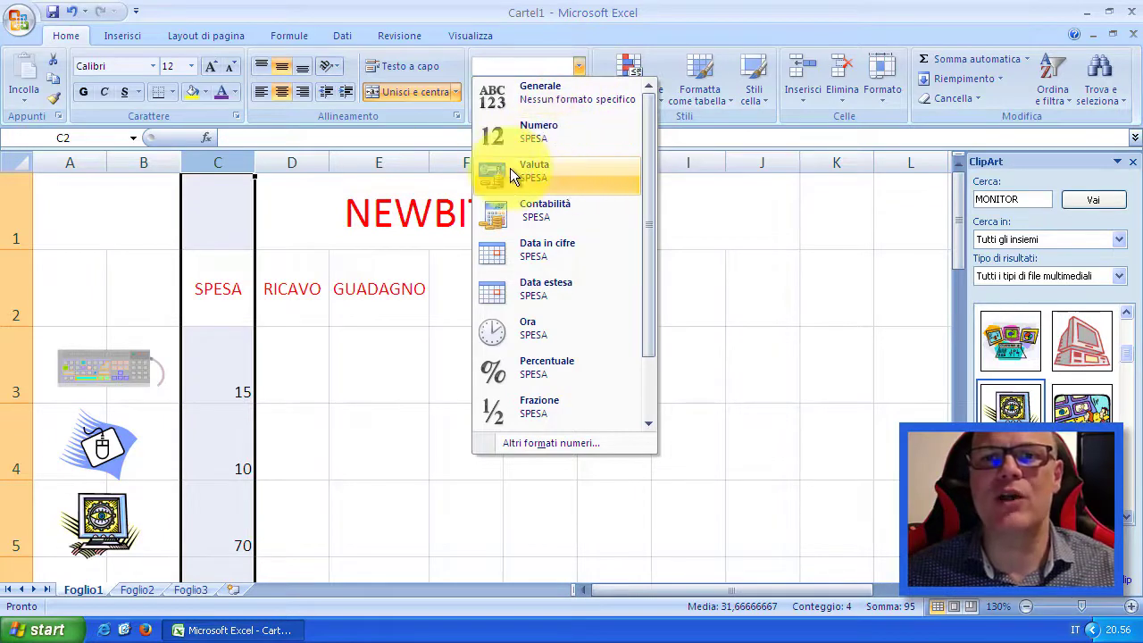
click(561, 169)
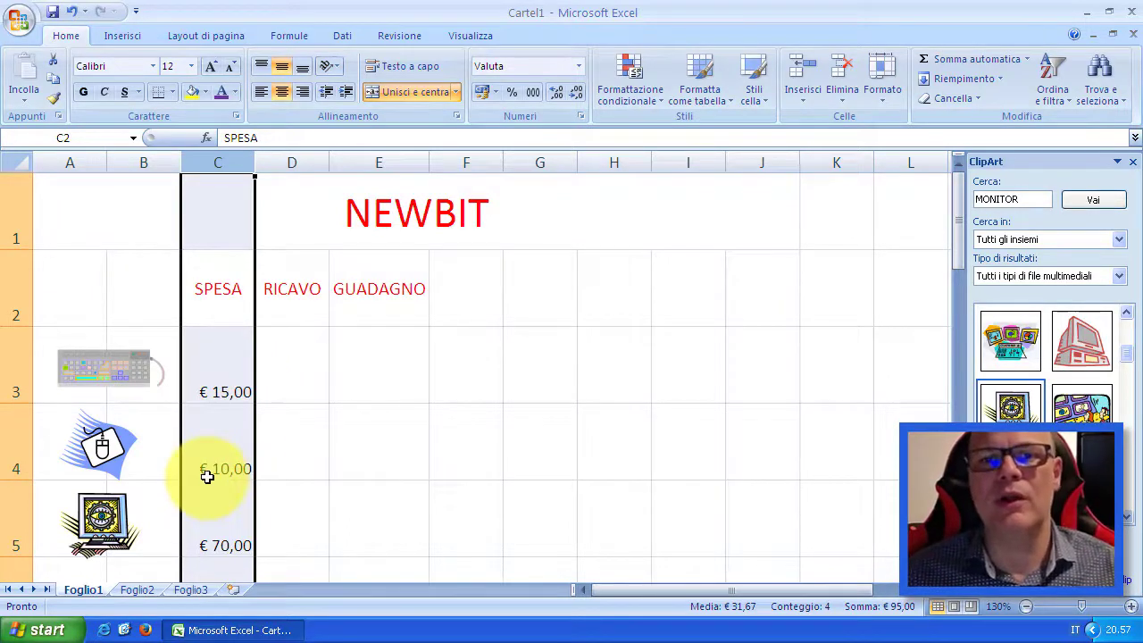
drag(221, 367, 222, 531)
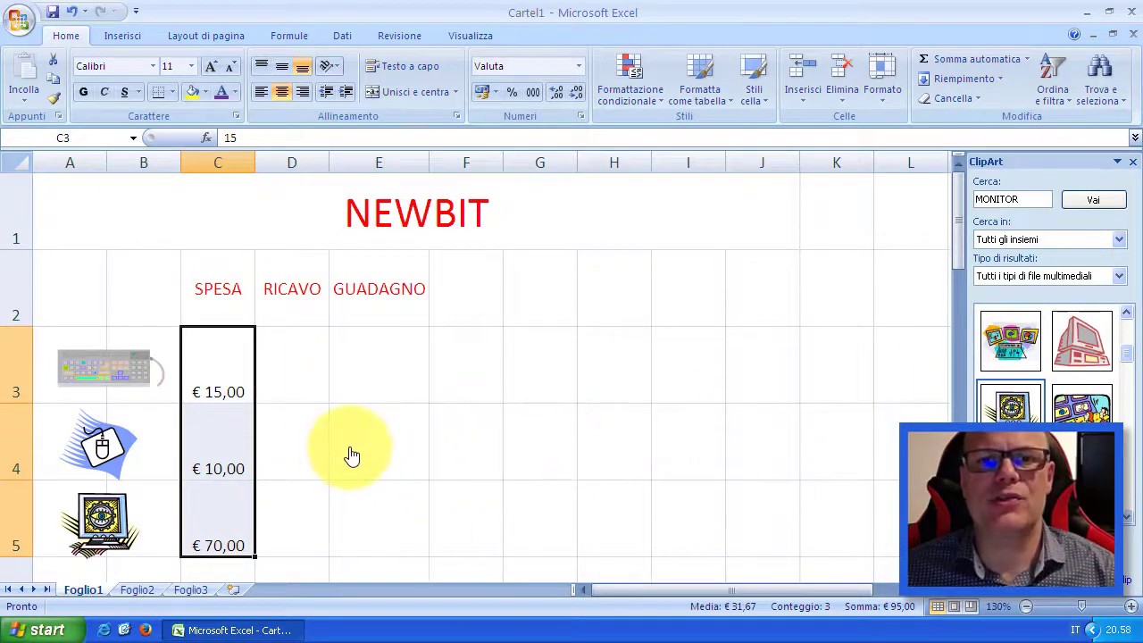
Centre the C3:C5 cost amounts both horizontally and vertically (Center and Middle Align)
drag(222, 339, 214, 514)
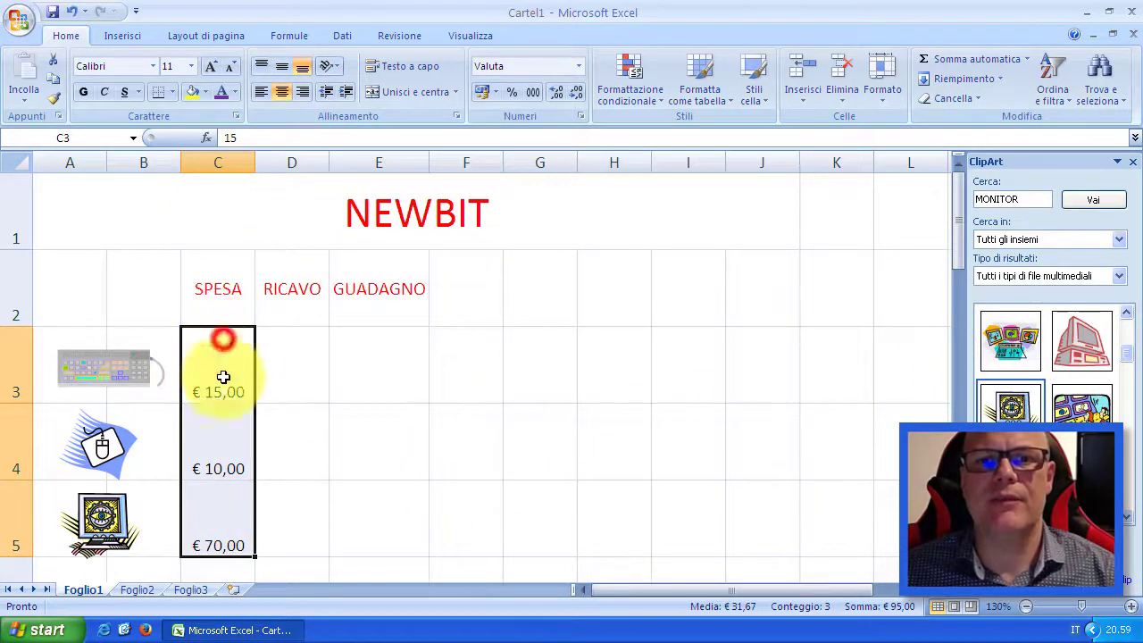
click(281, 92)
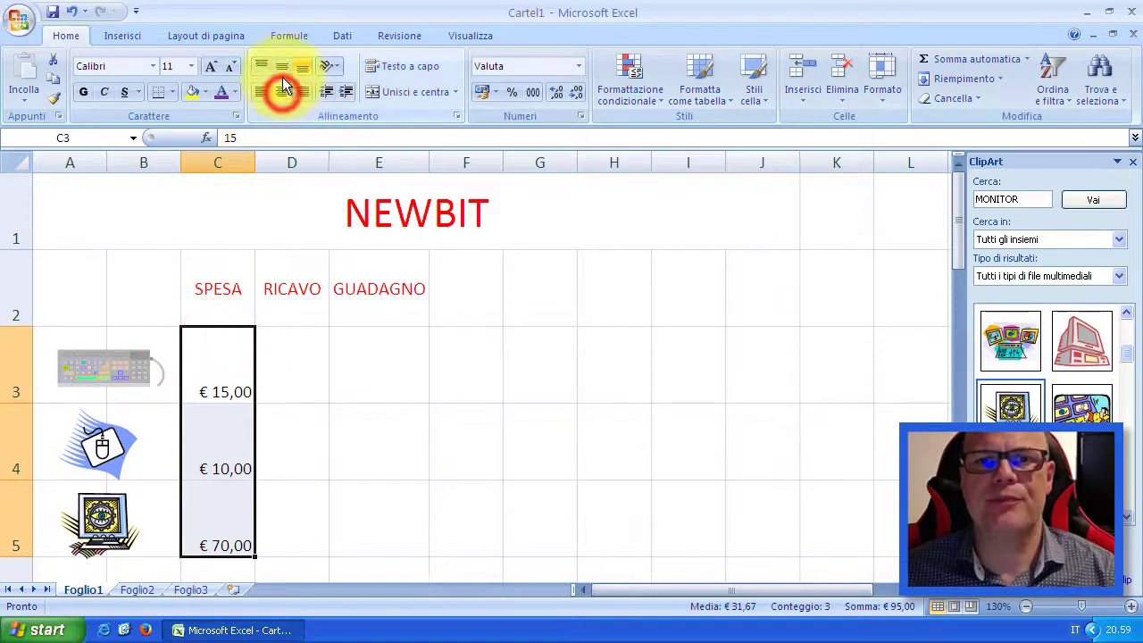
click(281, 92)
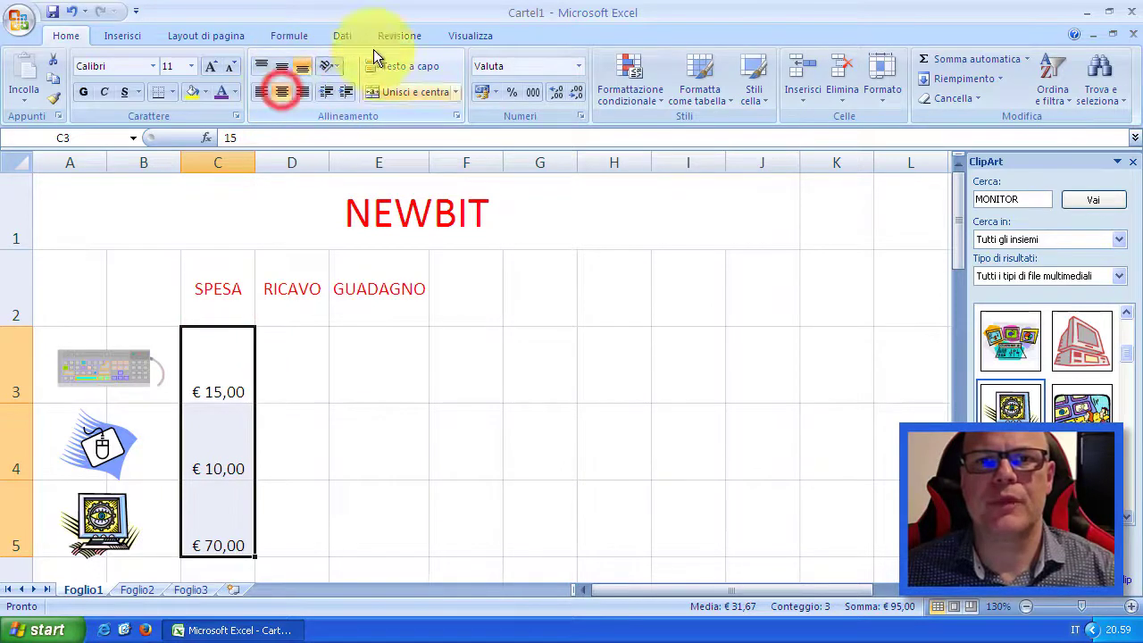
click(281, 66)
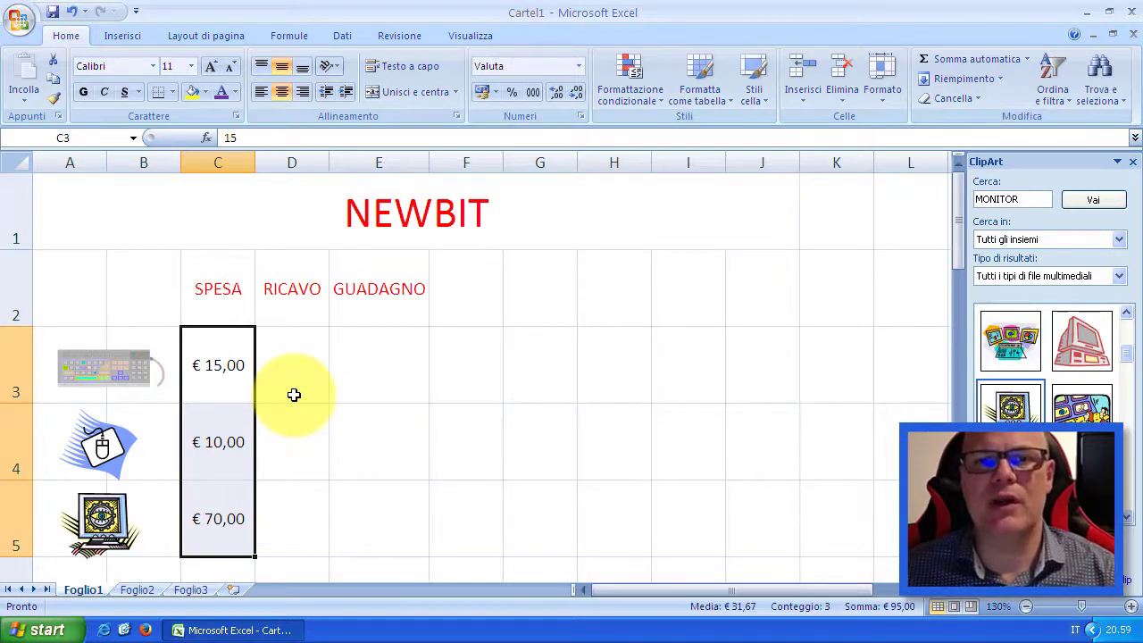
click(302, 68)
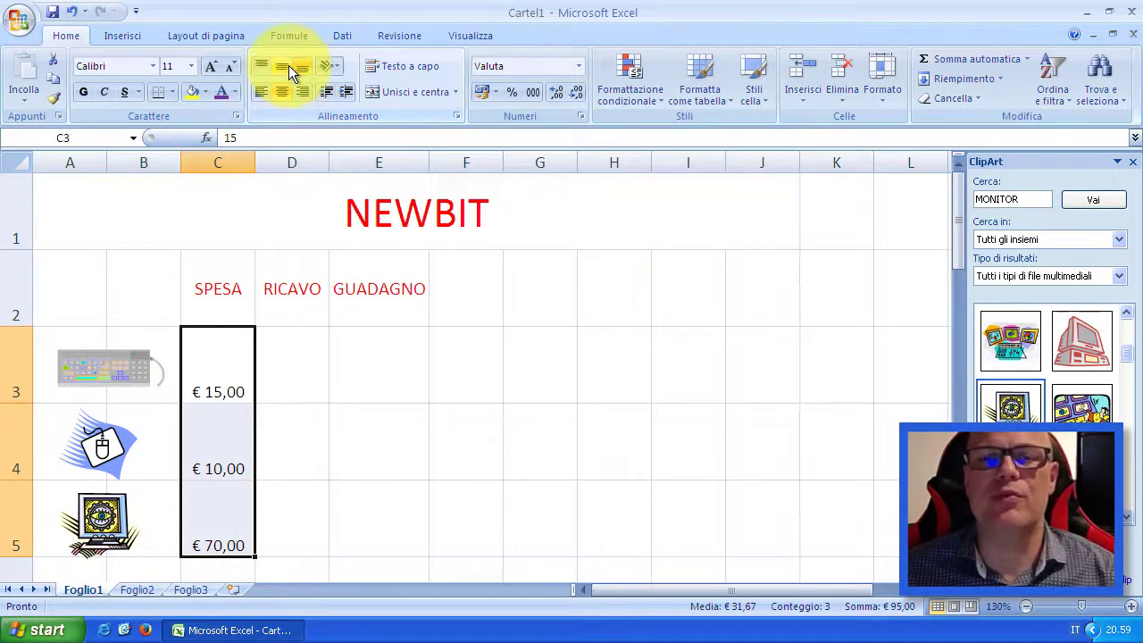
click(278, 65)
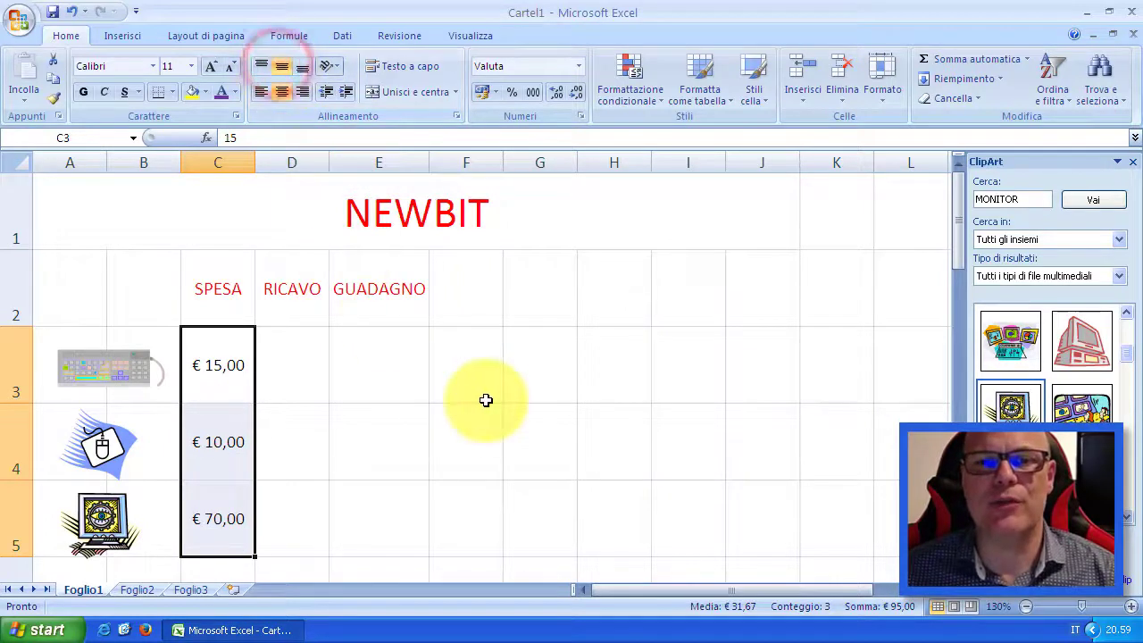
key(Right)
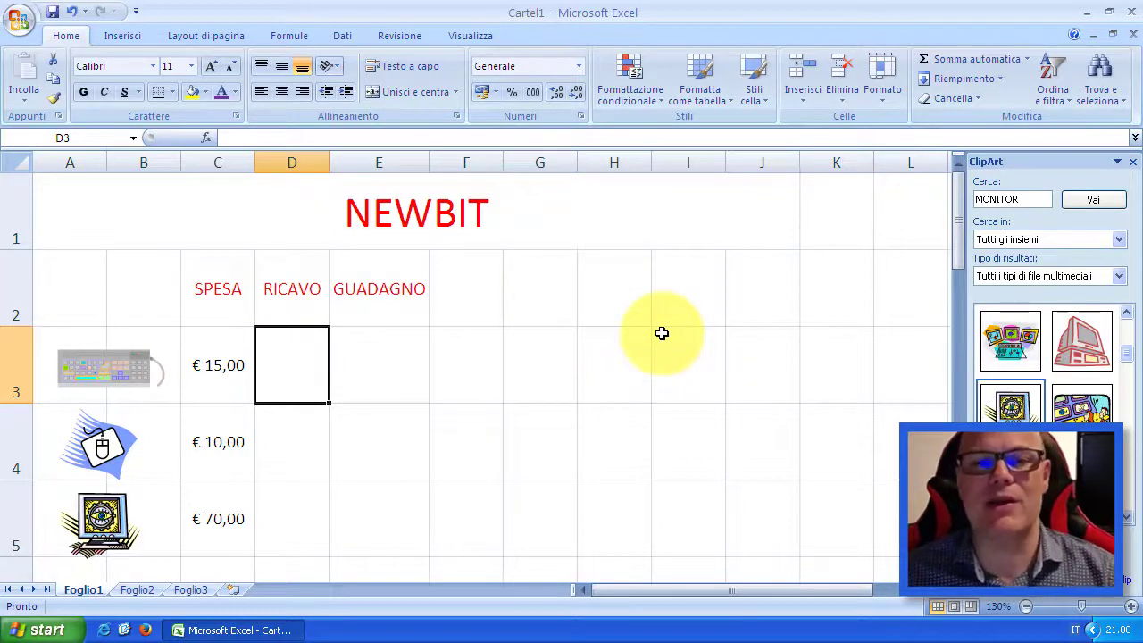
Enter RICAVO values 20, 15 and 100 in D3–D5 and select them
text(20)
key(Return)
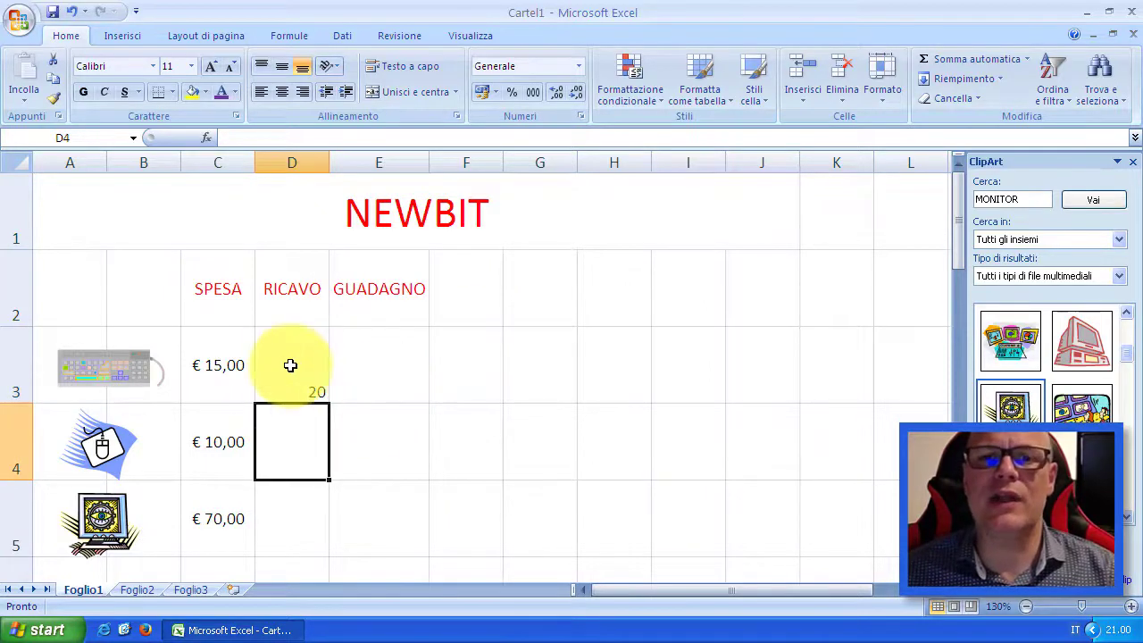
double_click(291, 365)
key(Return)
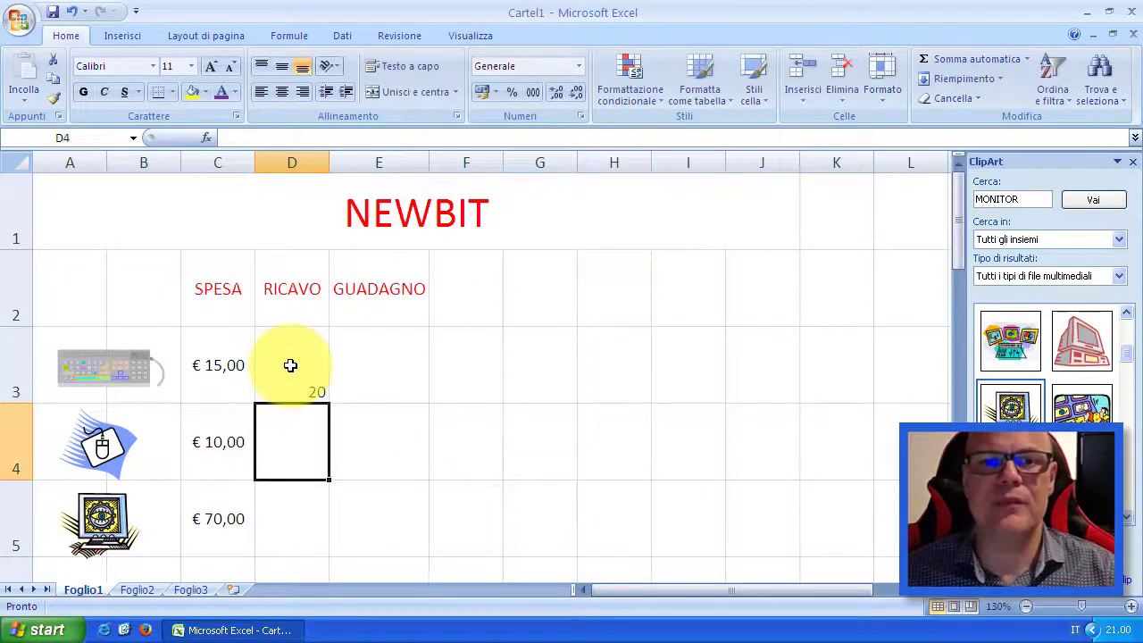
text(15)
key(Return)
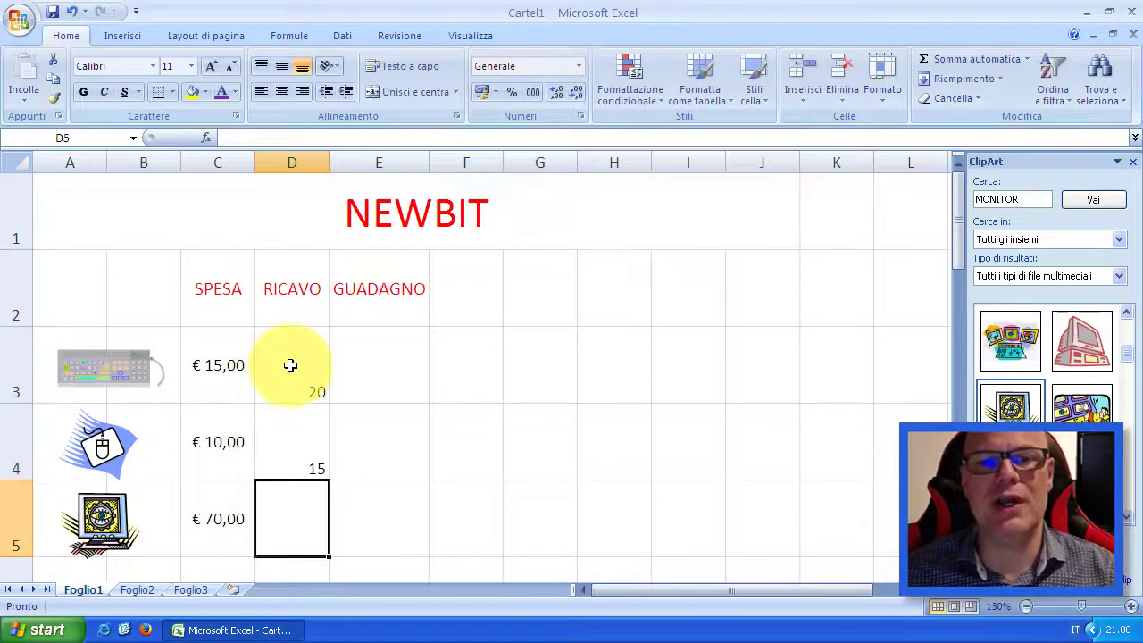
text(100)
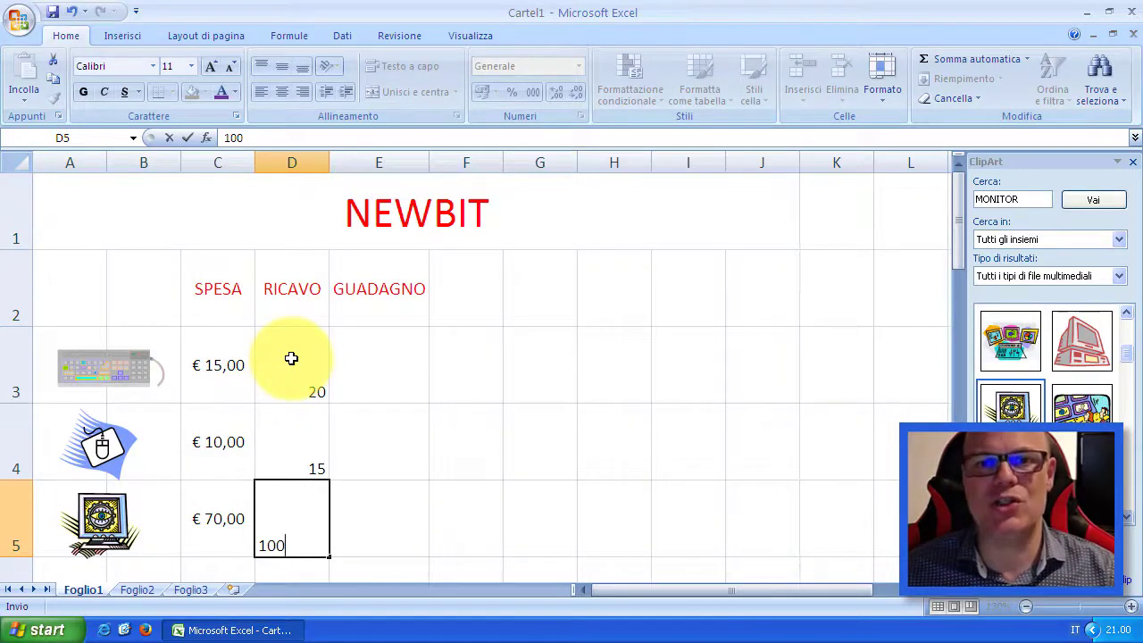
drag(291, 358, 307, 516)
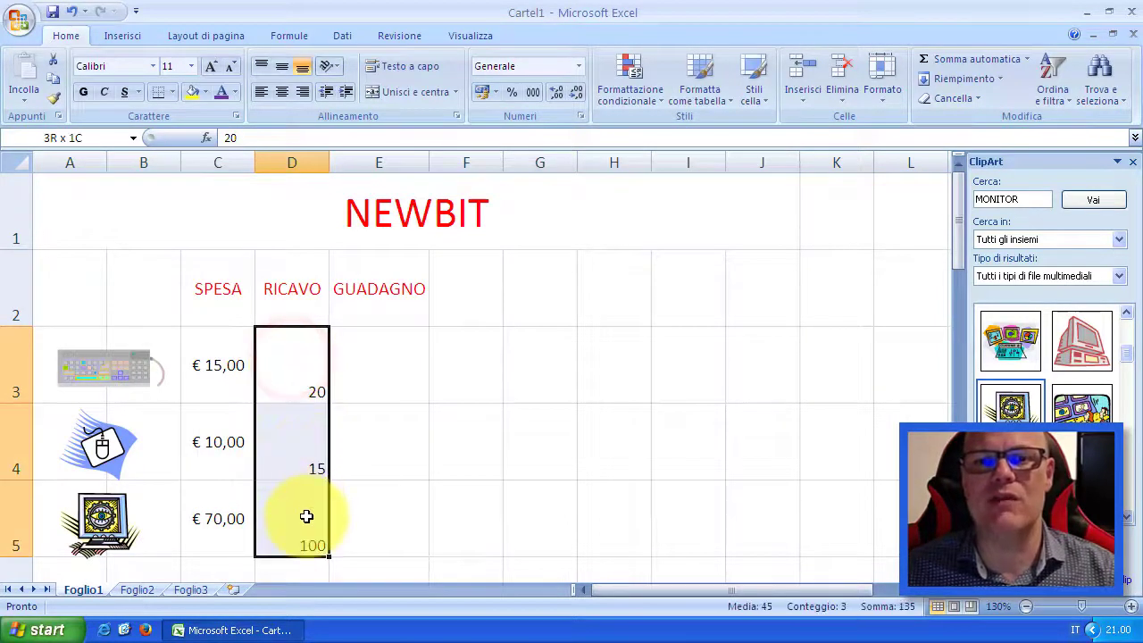
drag(307, 516, 306, 516)
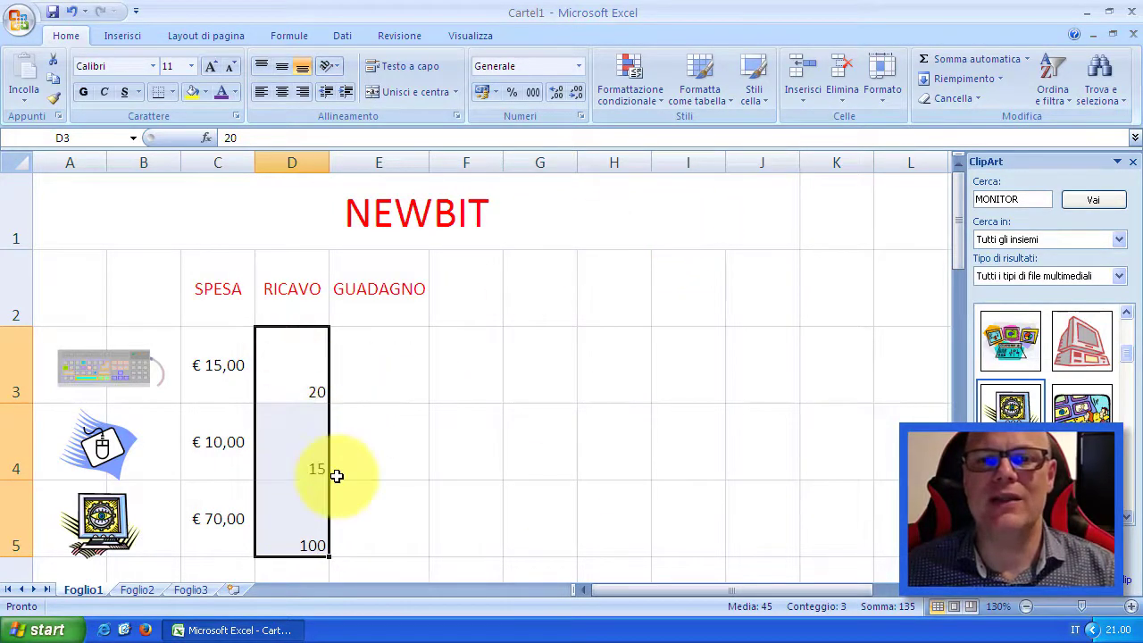
Format D3:D5 as Valuta euro currency and centre them horizontally and vertically
click(580, 66)
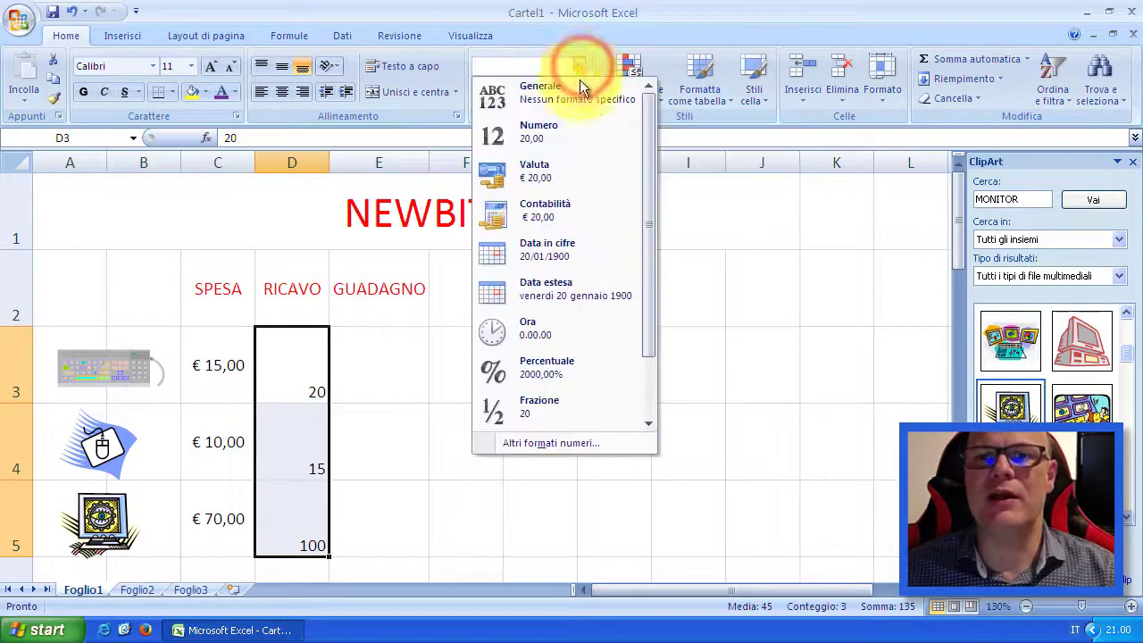
click(549, 178)
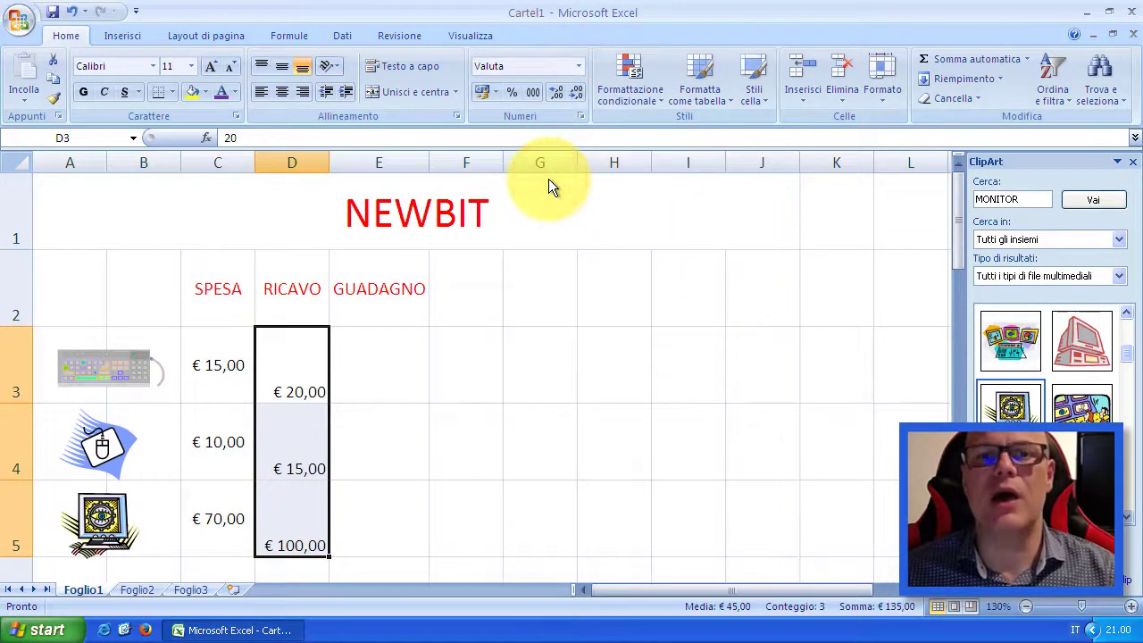
click(282, 93)
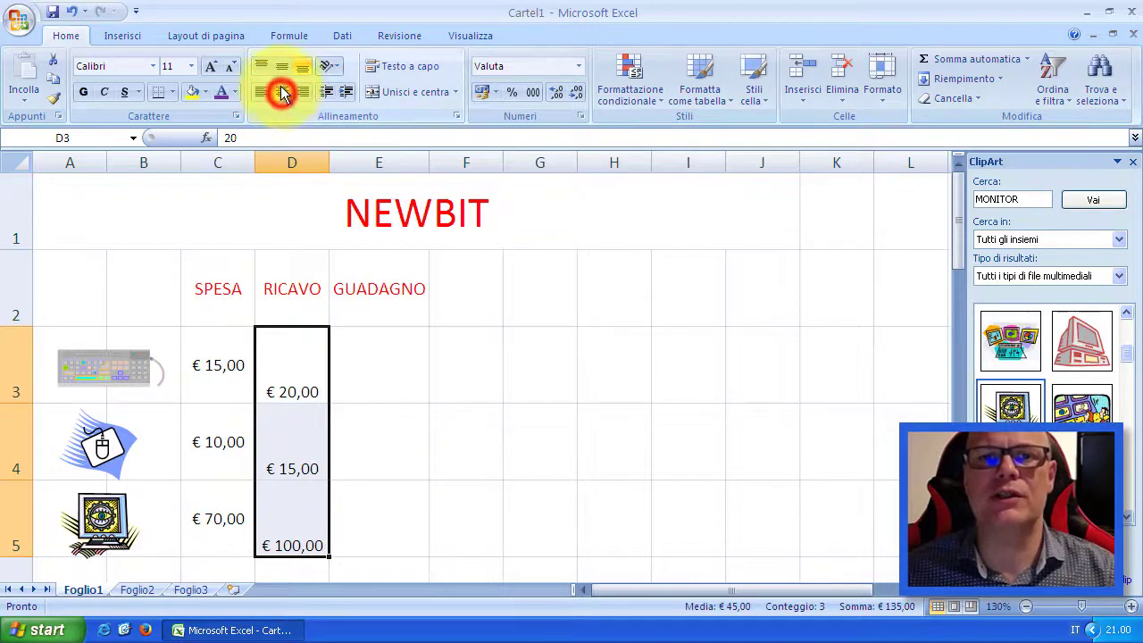
click(282, 70)
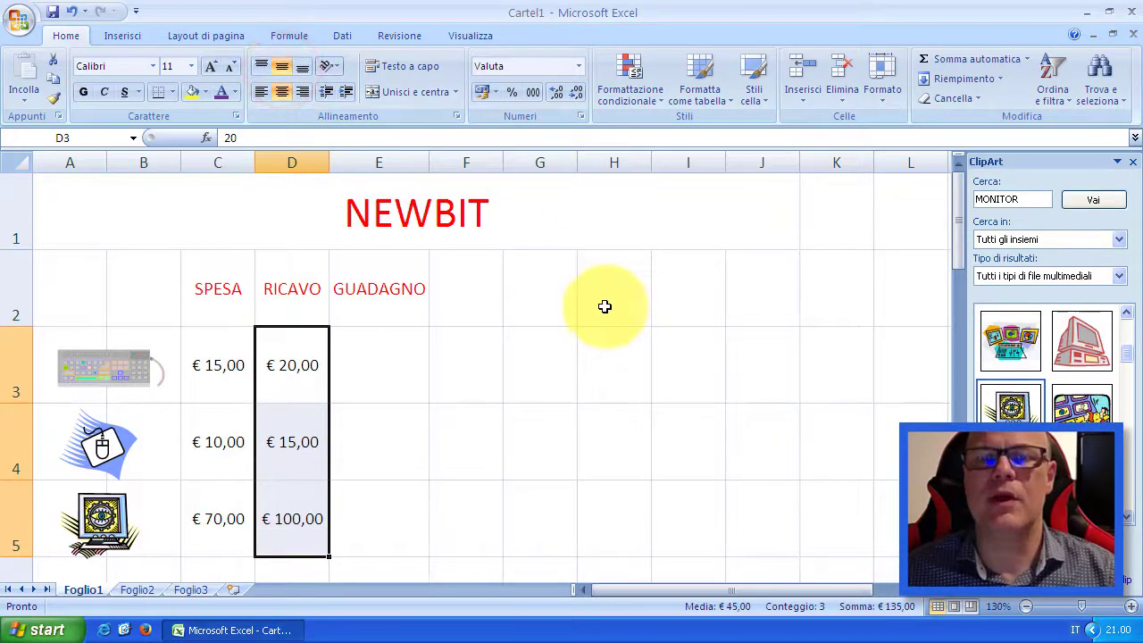
click(378, 366)
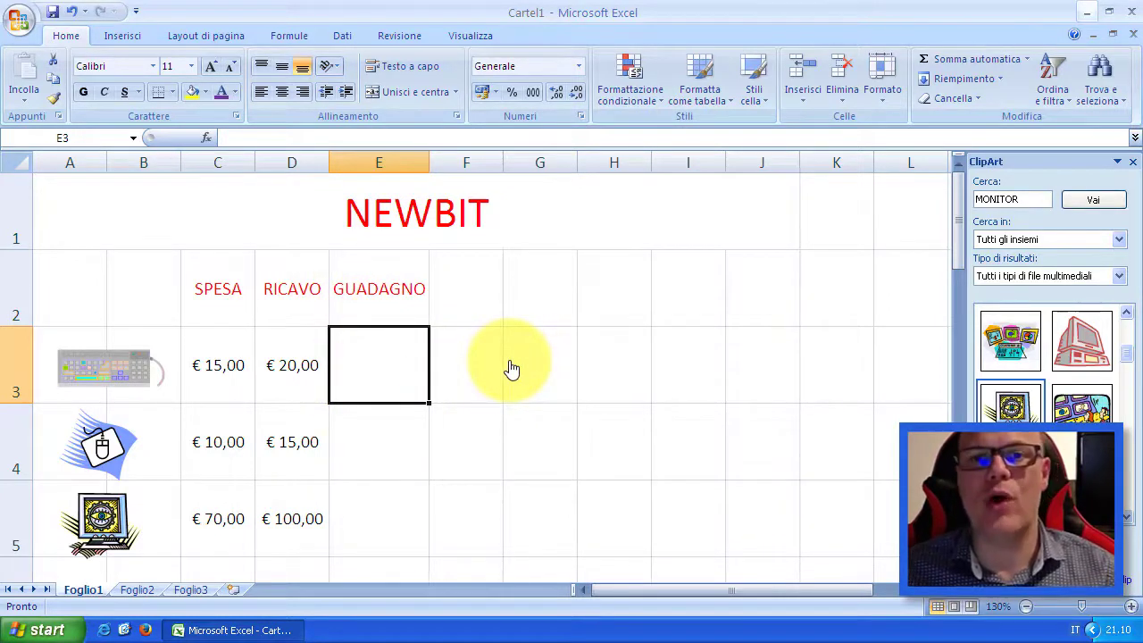
Enter the formula =D3-C3 in E3, giving a profit of € 5,00
click(378, 373)
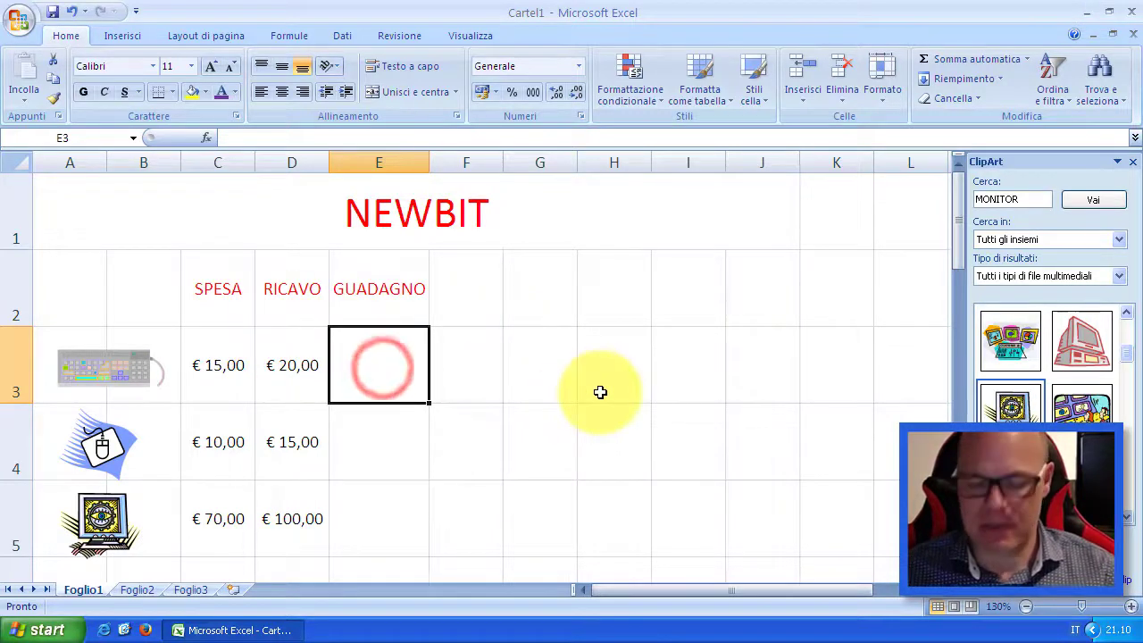
text(=)
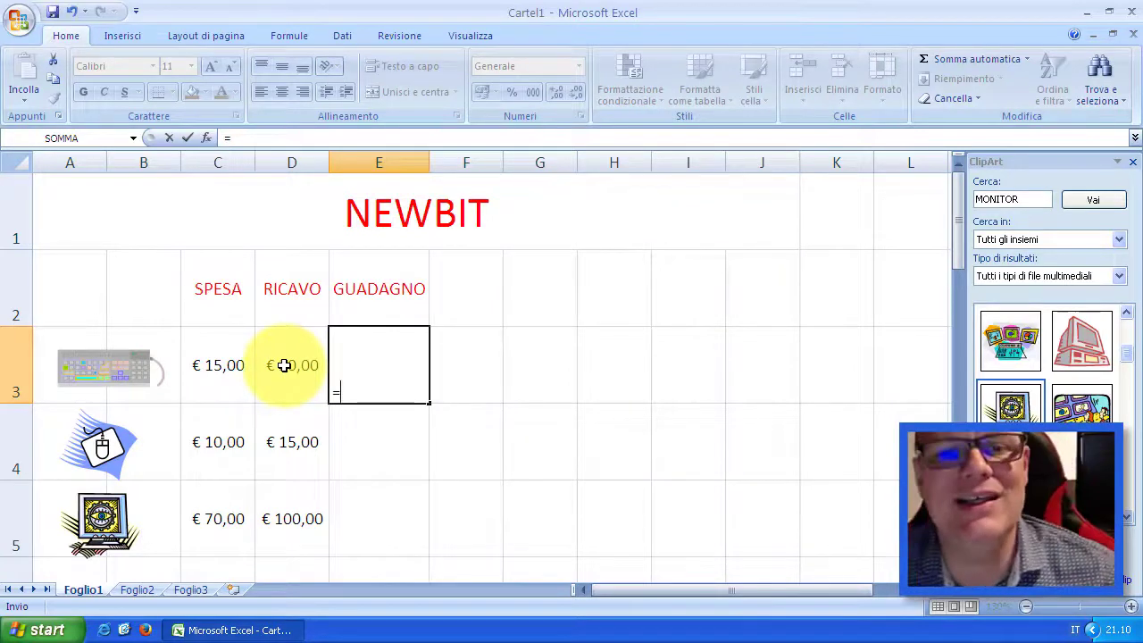
text(D3)
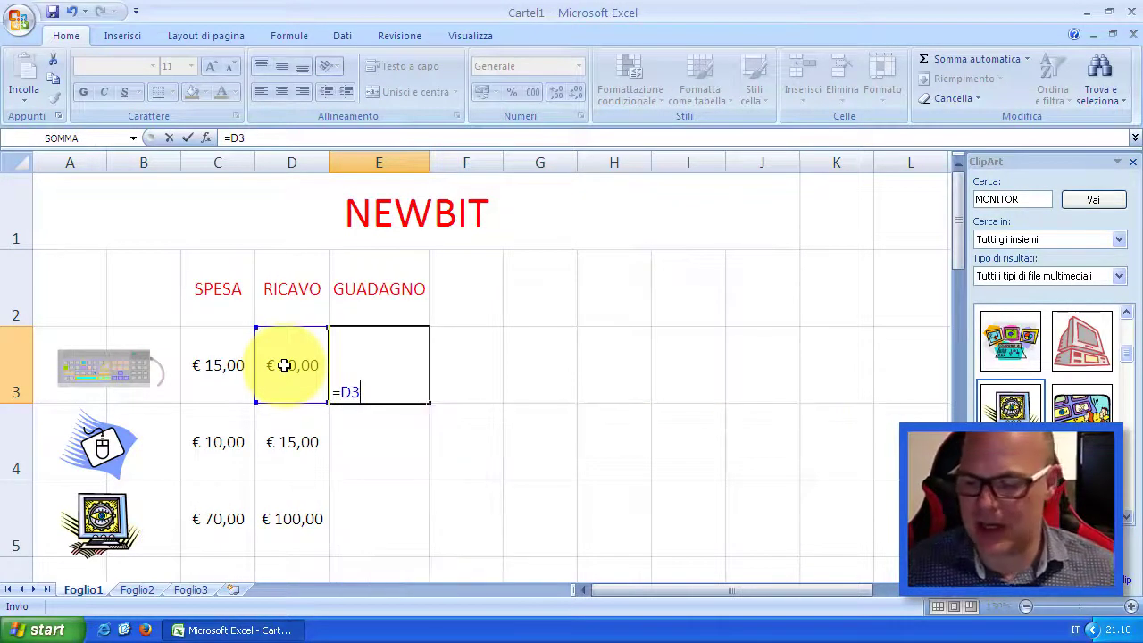
text(-)
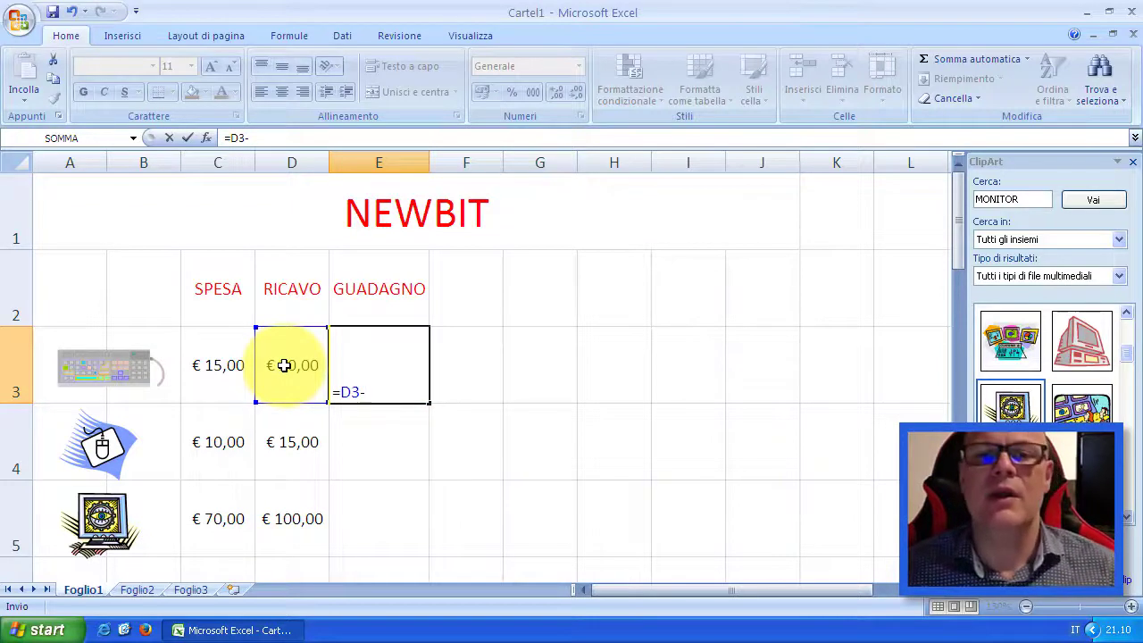
text(C3)
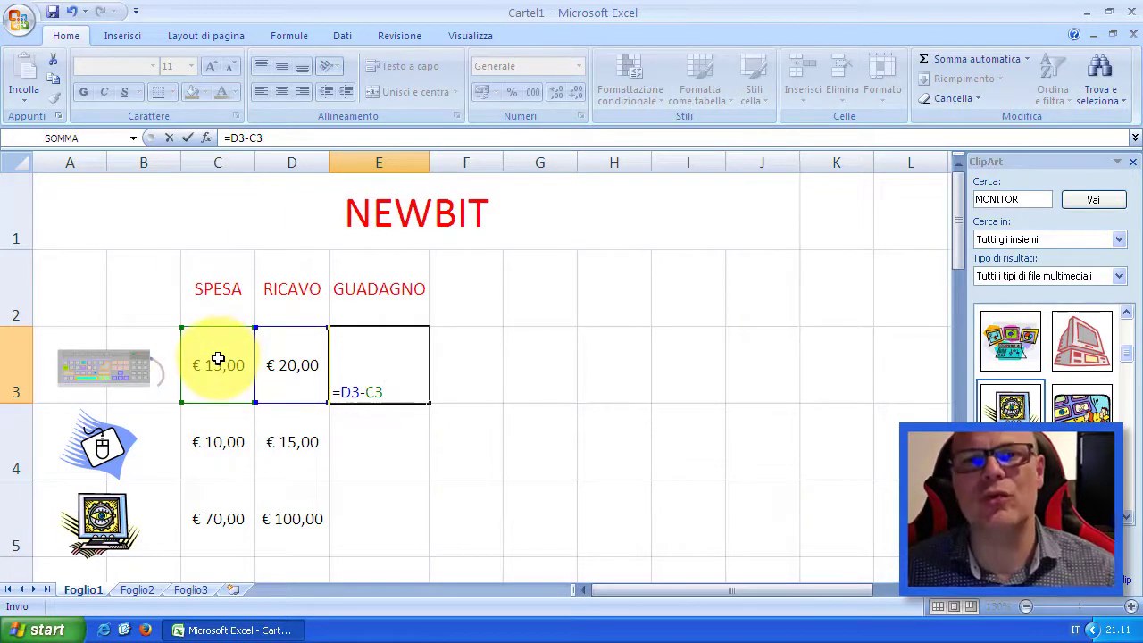
key(Return)
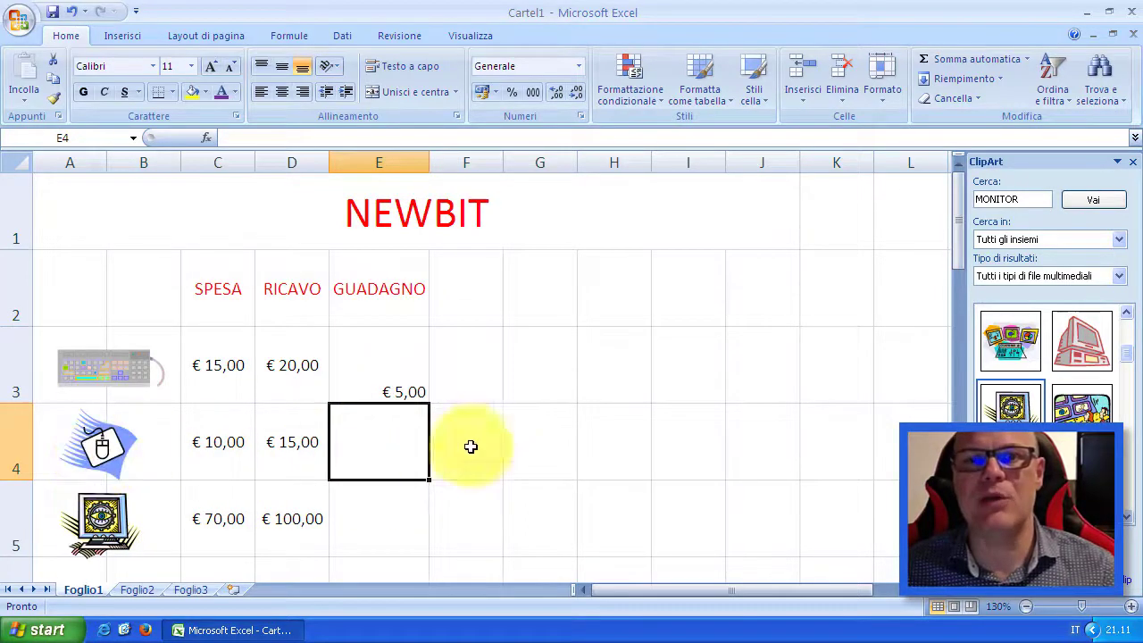
Enter =D4-C4 in E4 and =D5-C5 in E5, giving € 5,00 and € 30,00
text(=)
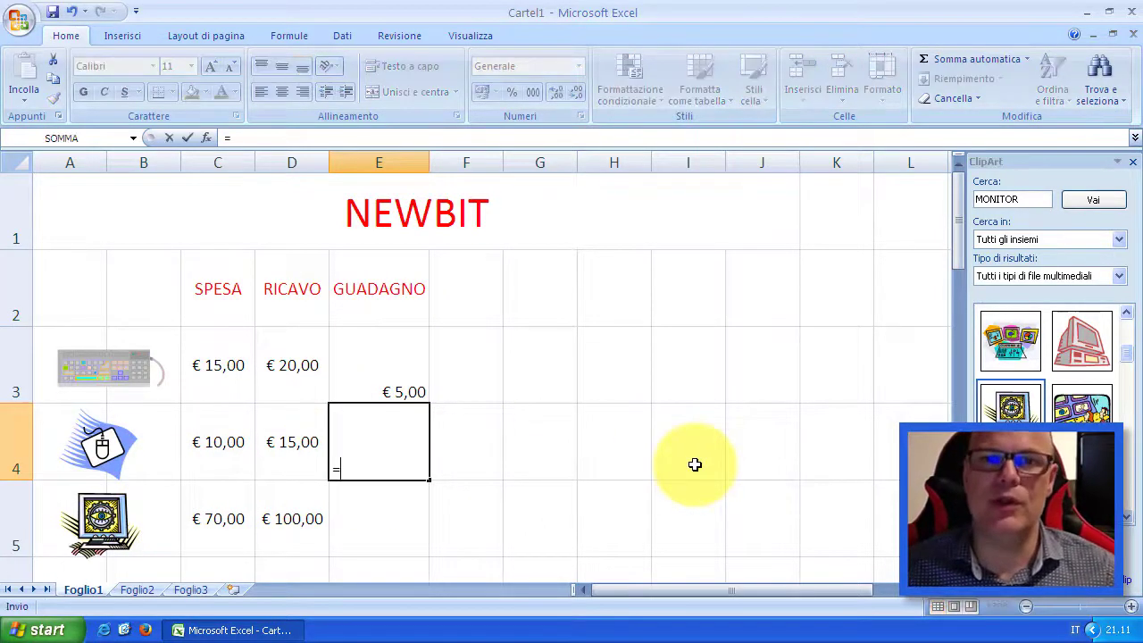
text(D4)
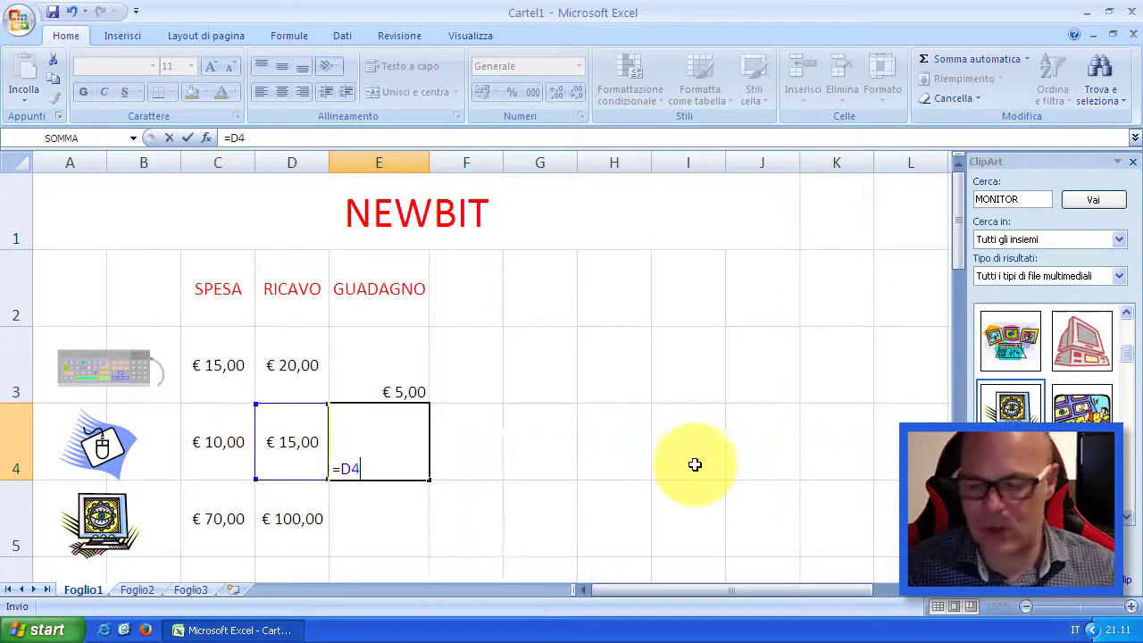
text(-C4)
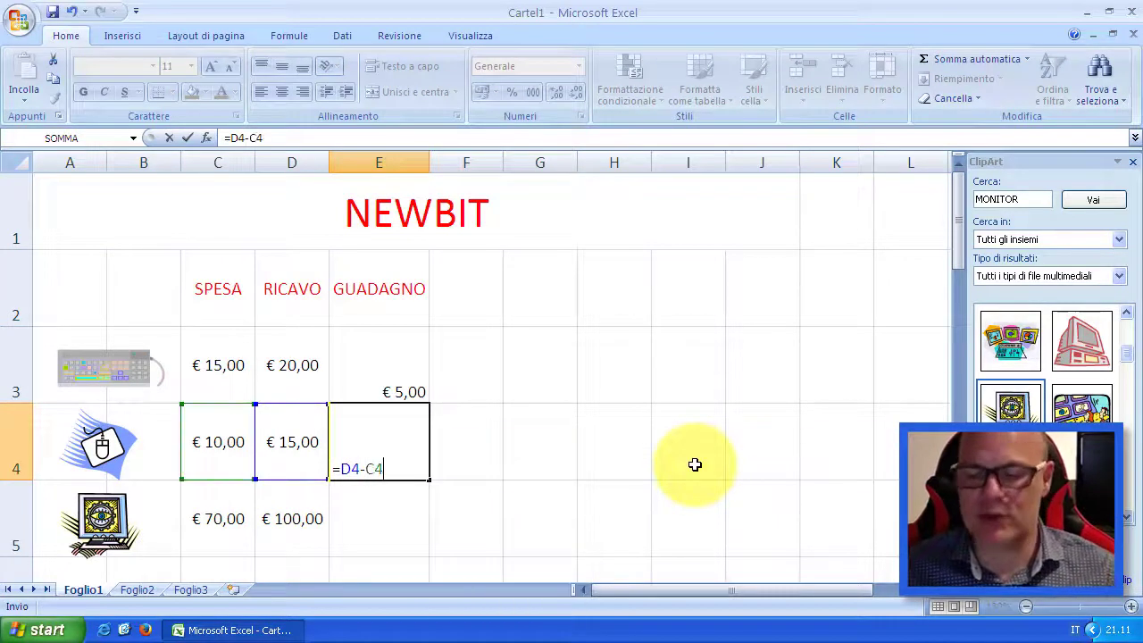
key(Return)
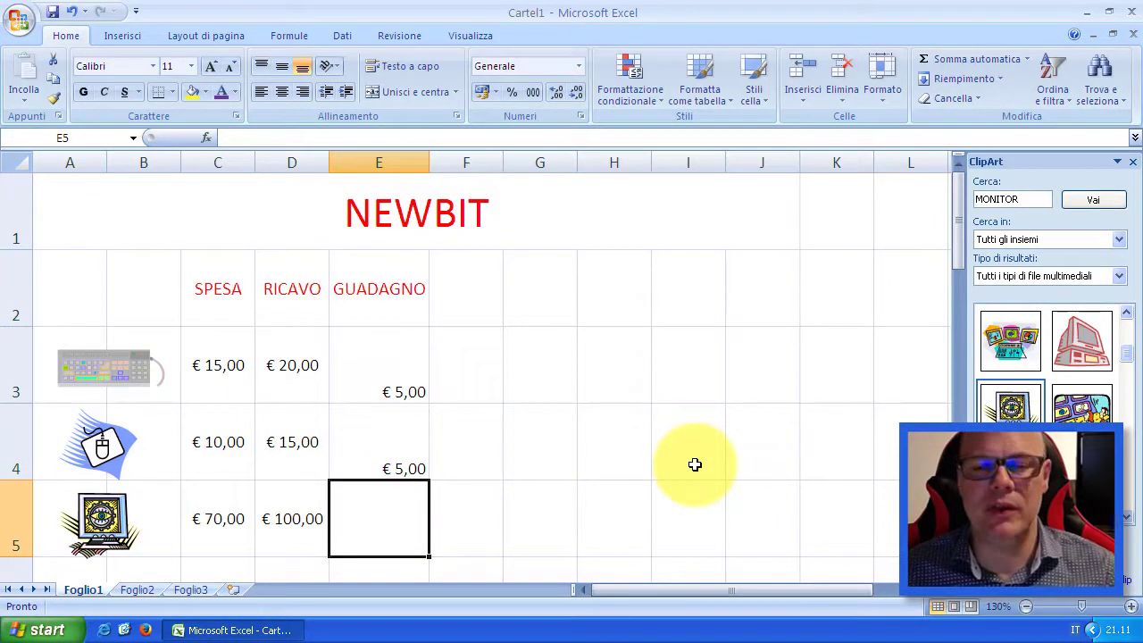
text(=)
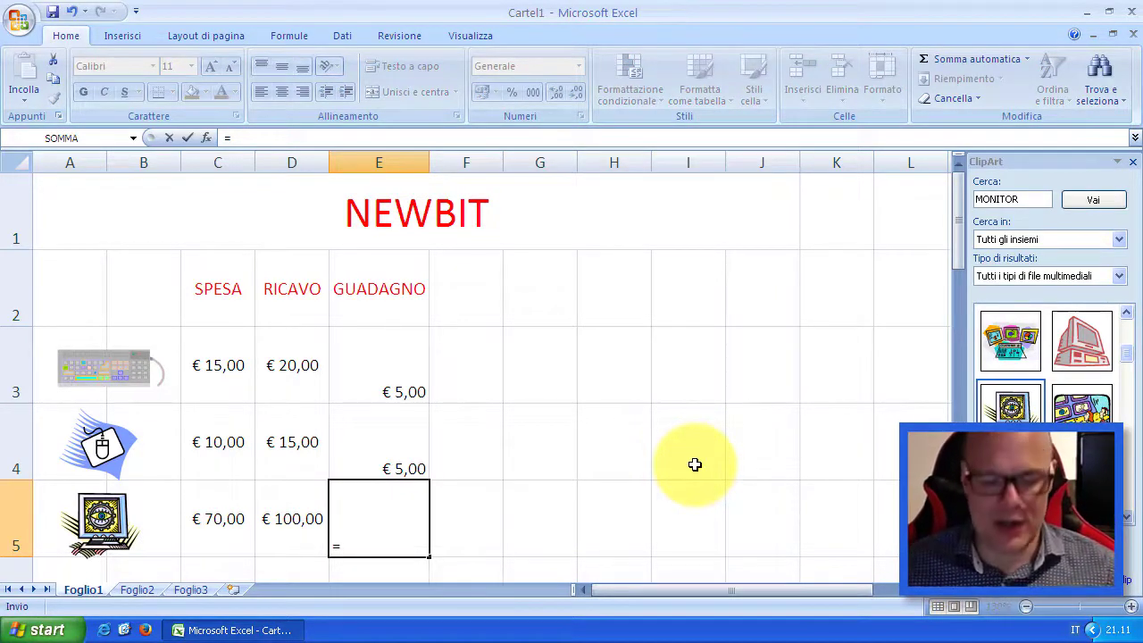
text(D5-)
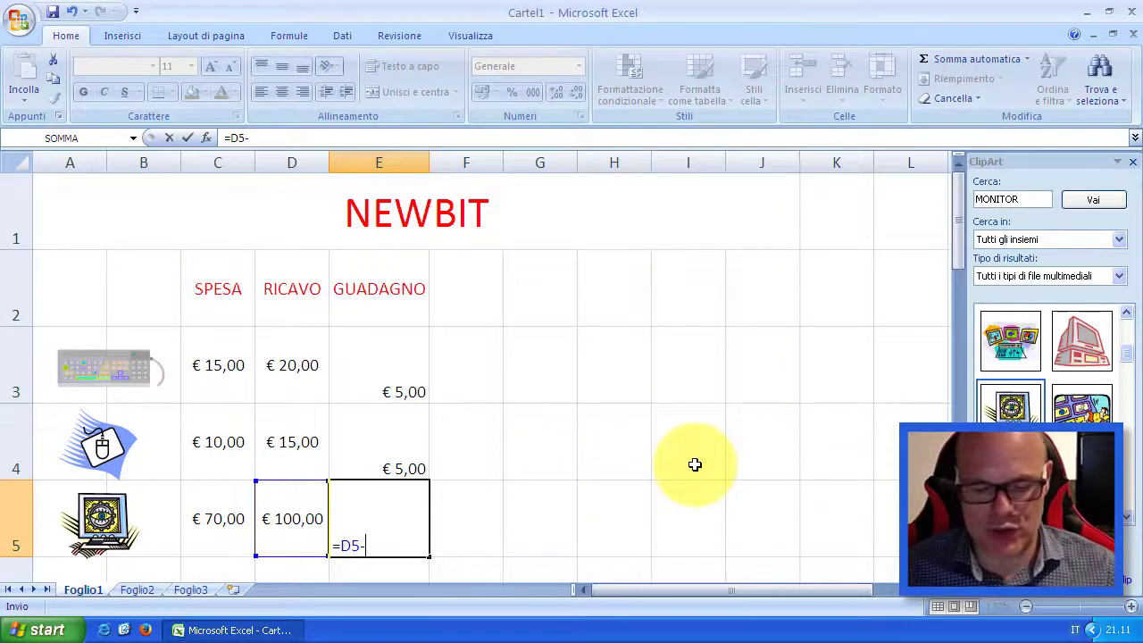
text(C5)
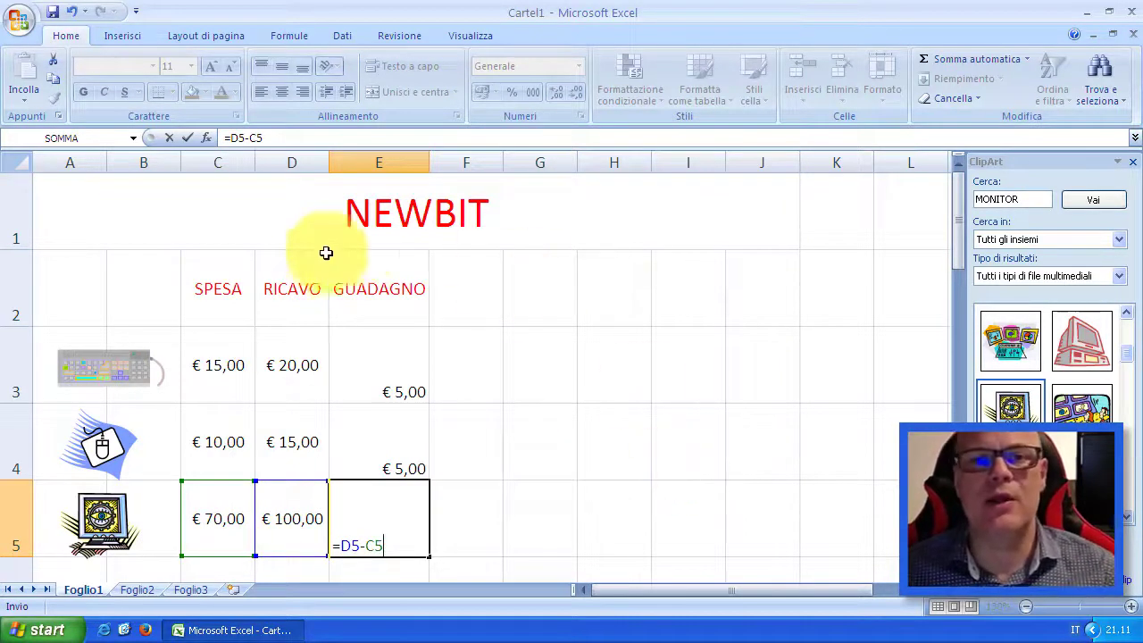
click(187, 140)
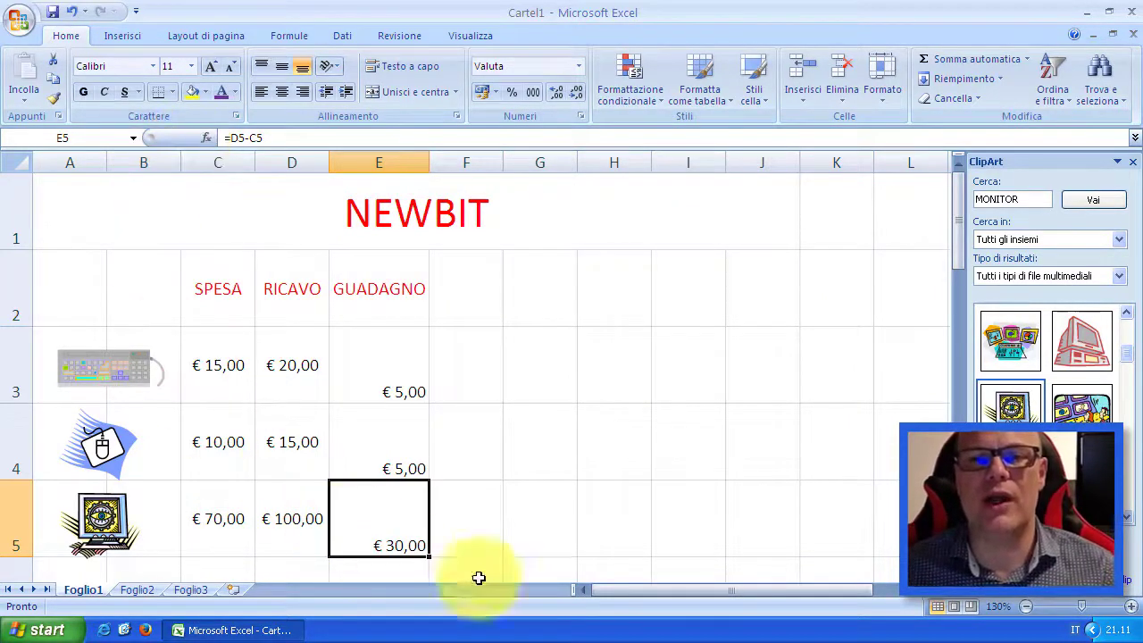
Centre the GUADAGNO values in E3:E5 horizontally and vertically
drag(398, 365, 388, 505)
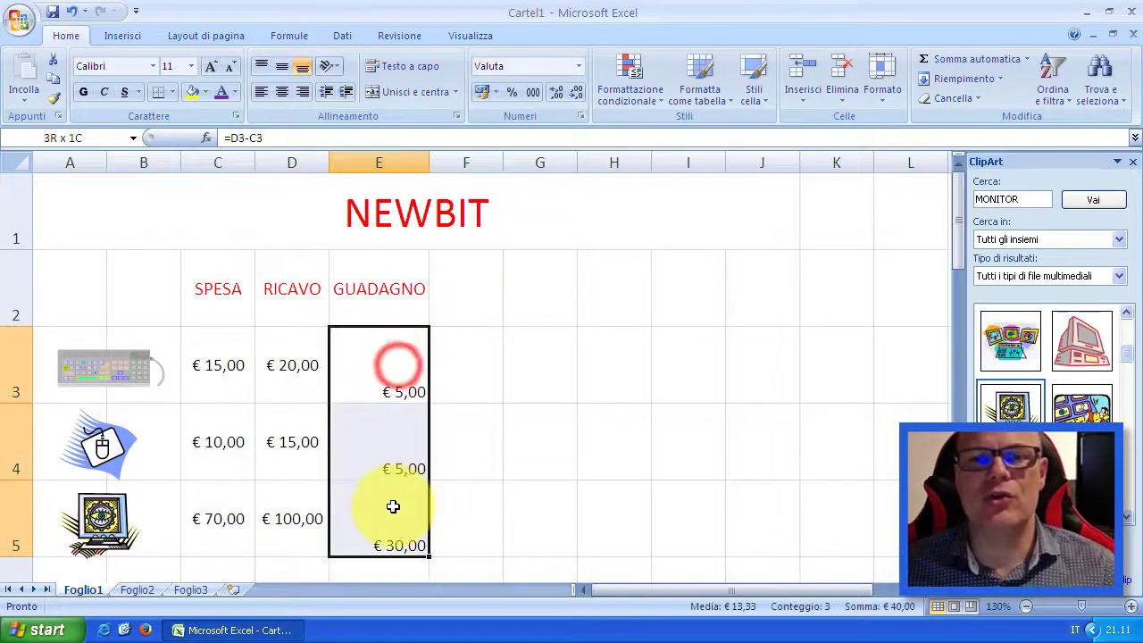
click(281, 92)
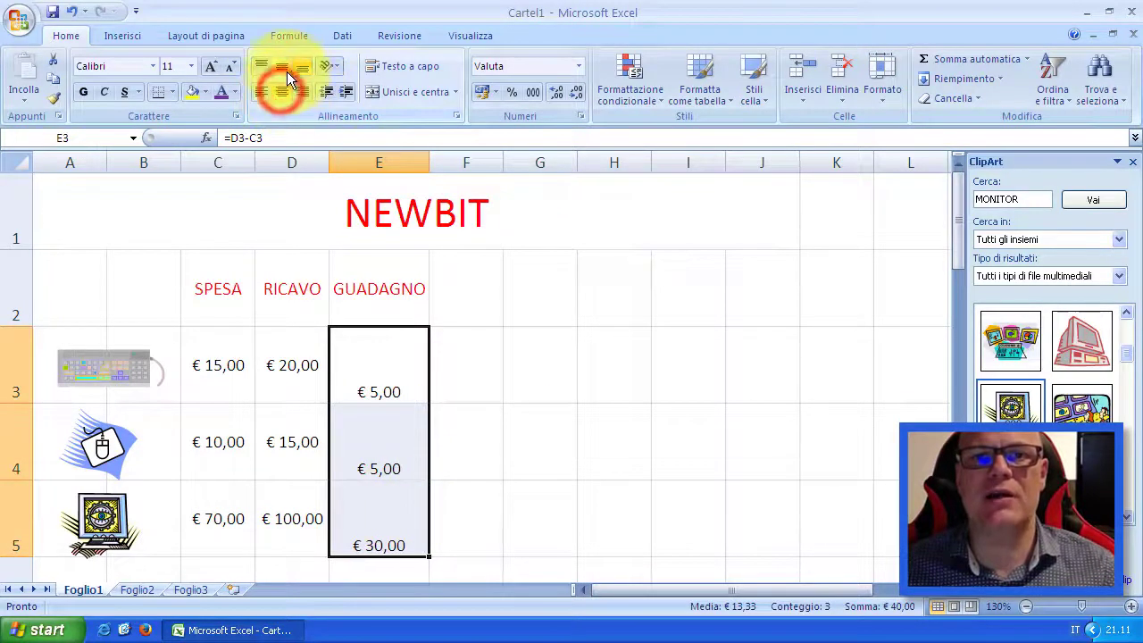
click(282, 66)
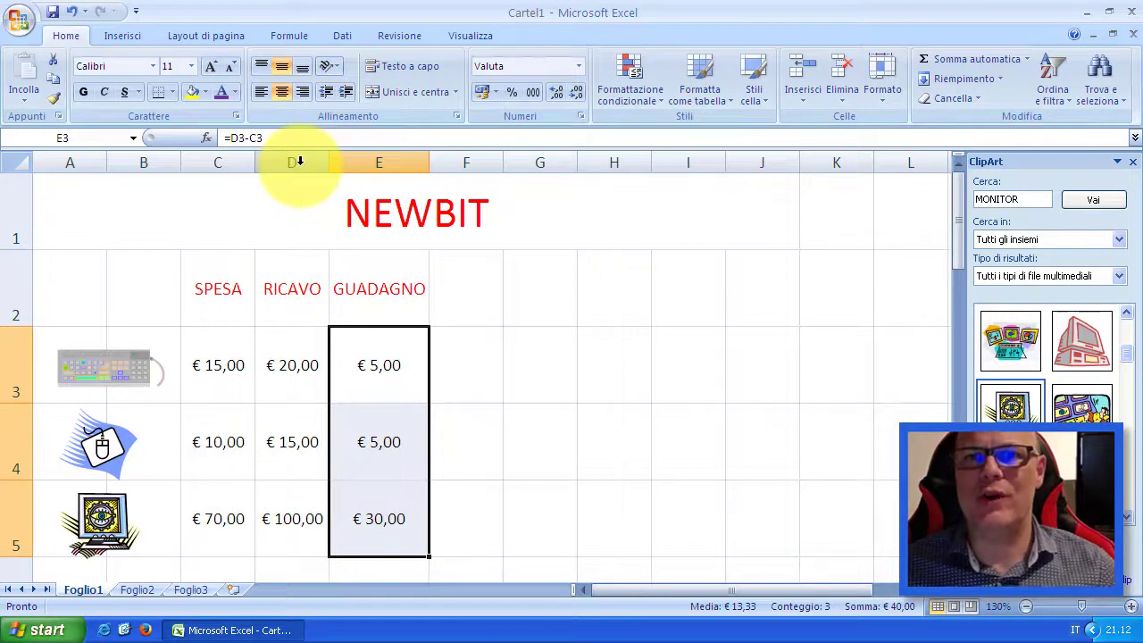
Insert a blank sheet column at D, before RICAVO, via Inserisci colonne foglio
click(299, 162)
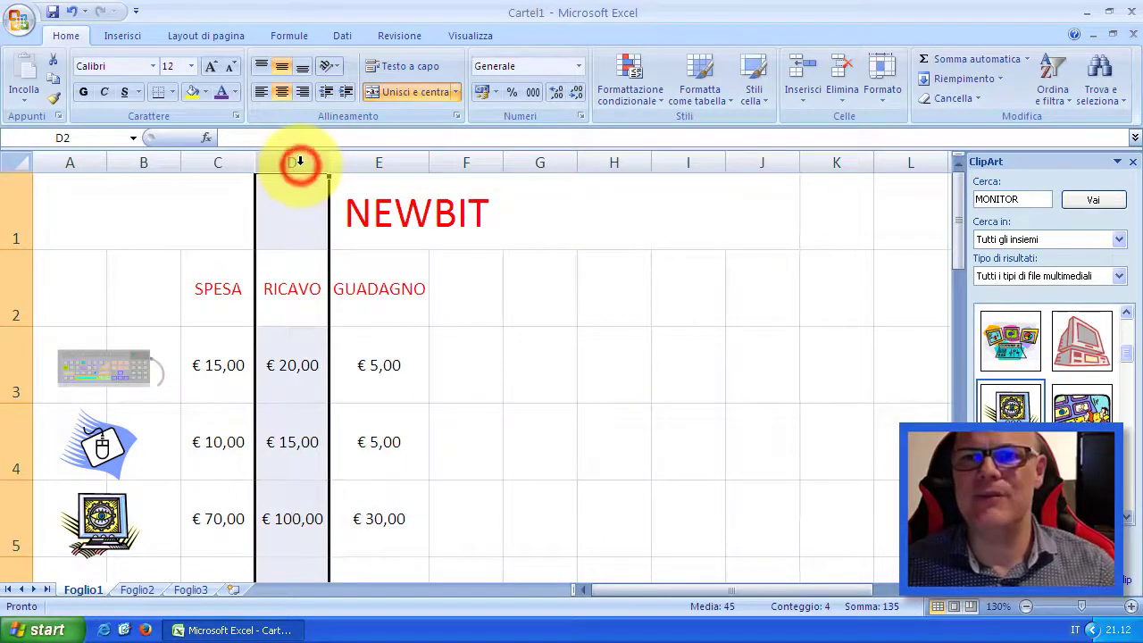
click(805, 103)
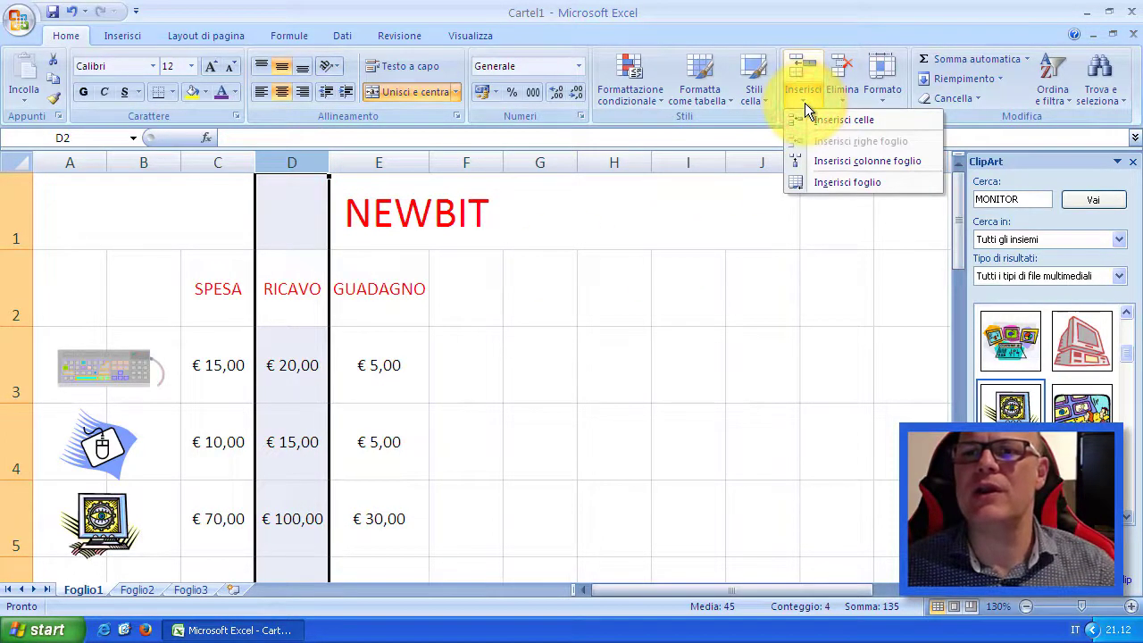
click(889, 163)
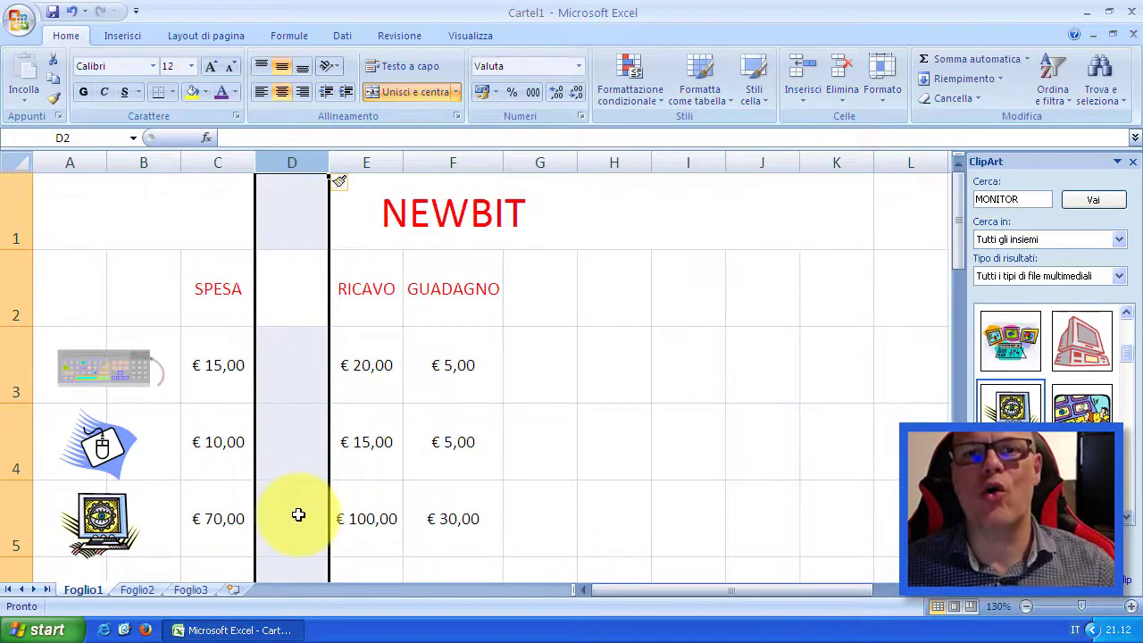
click(283, 297)
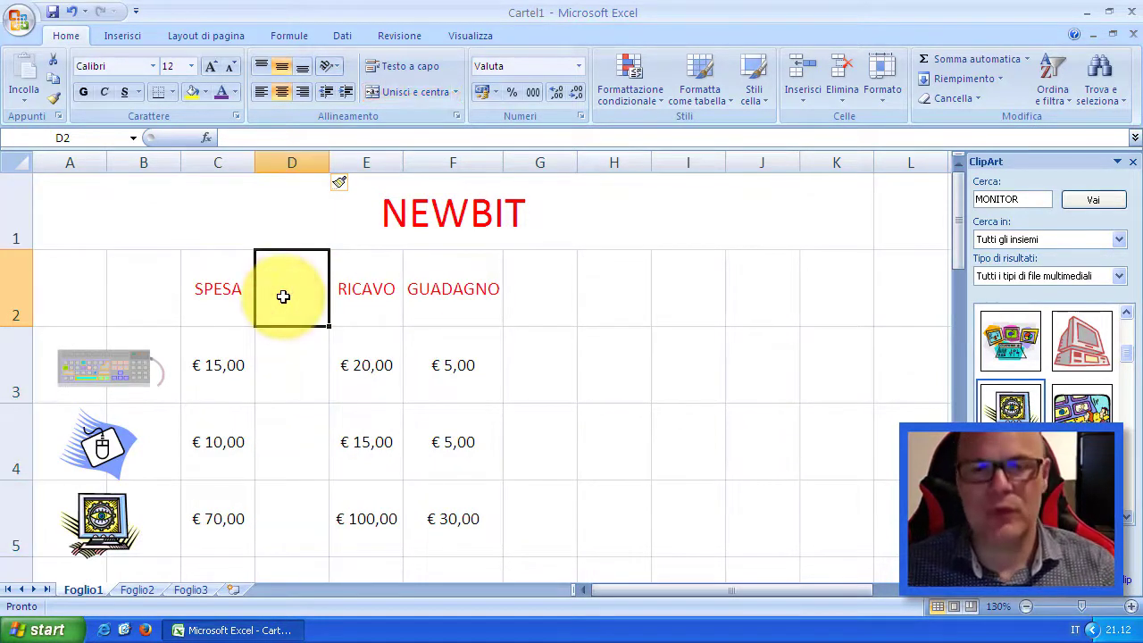
Title column D 'Quantità' and enter quantities 10 and 20 in D3 and D4
double_click(282, 297)
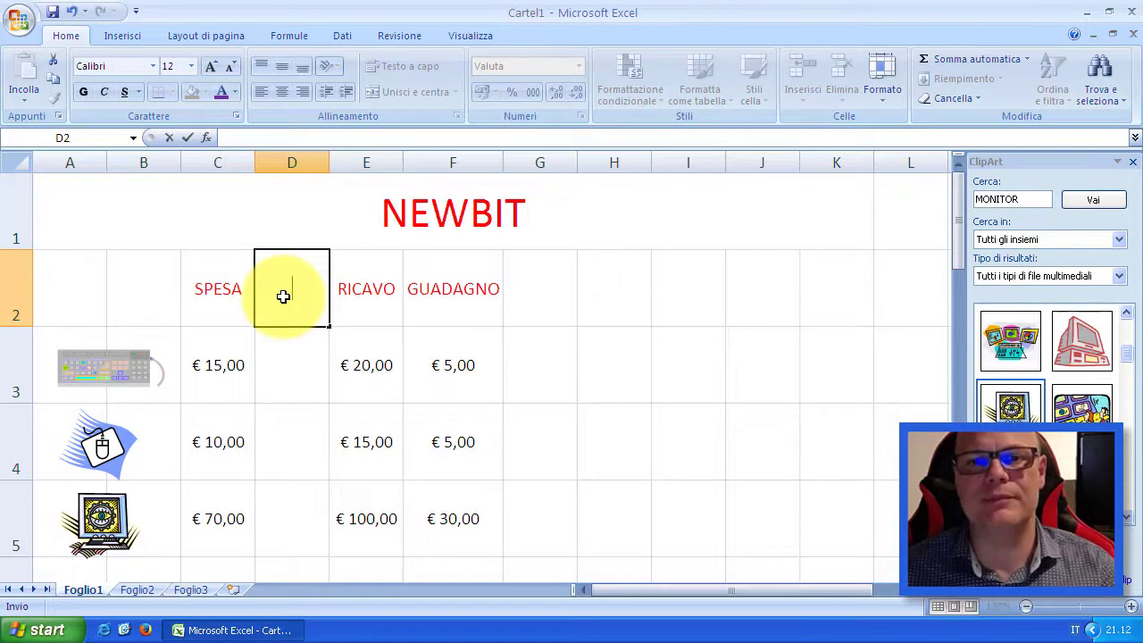
text(Quantità)
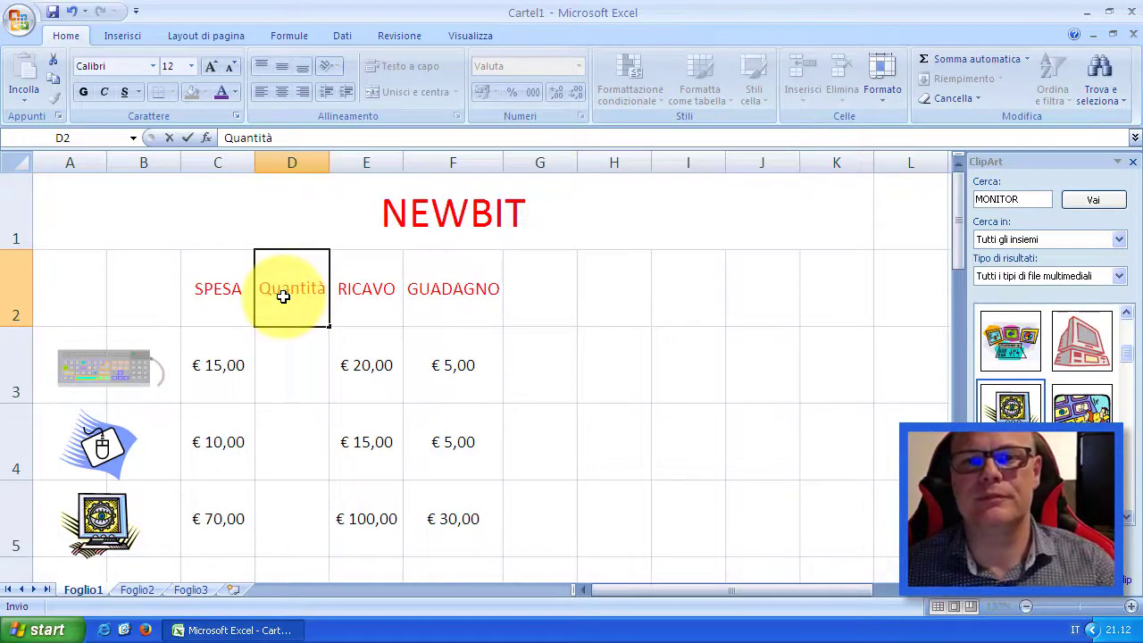
key(Return)
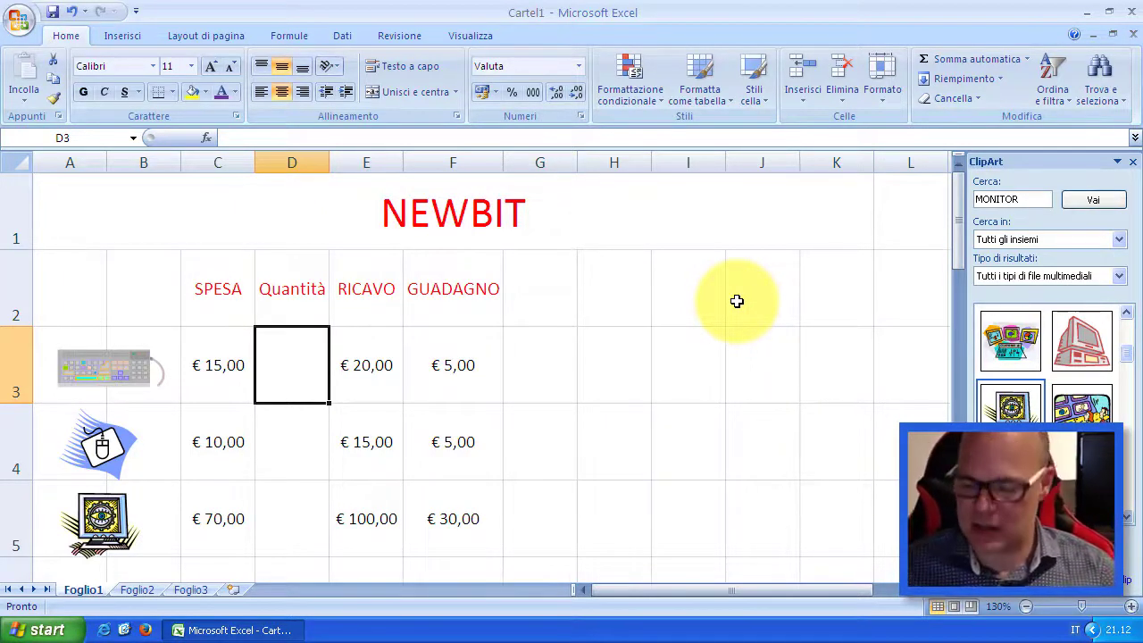
text(10)
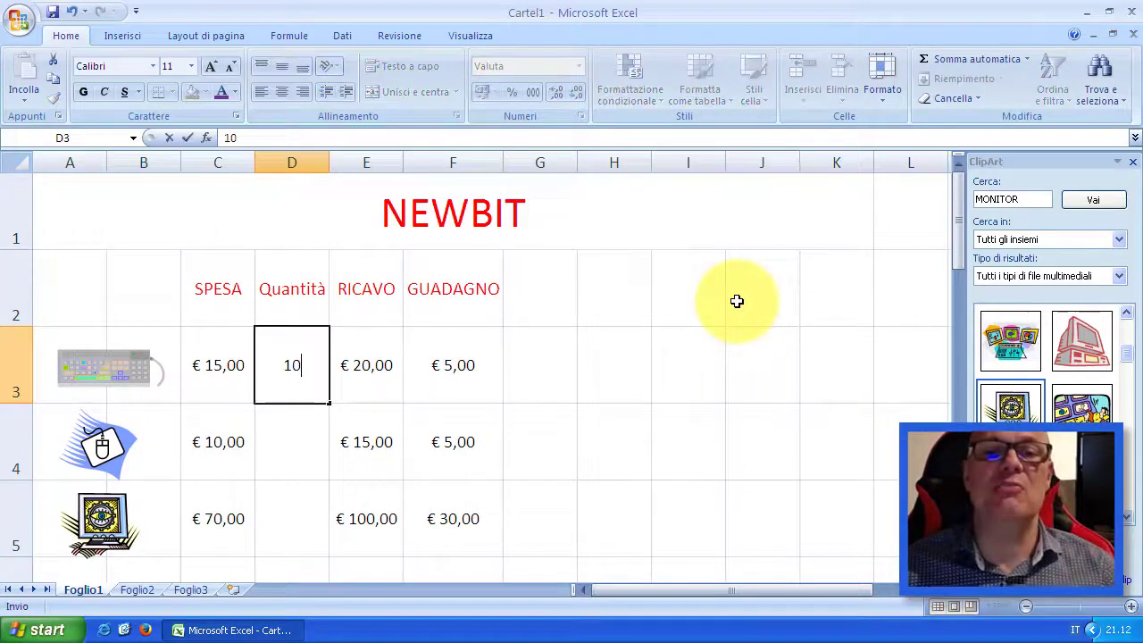
key(Return)
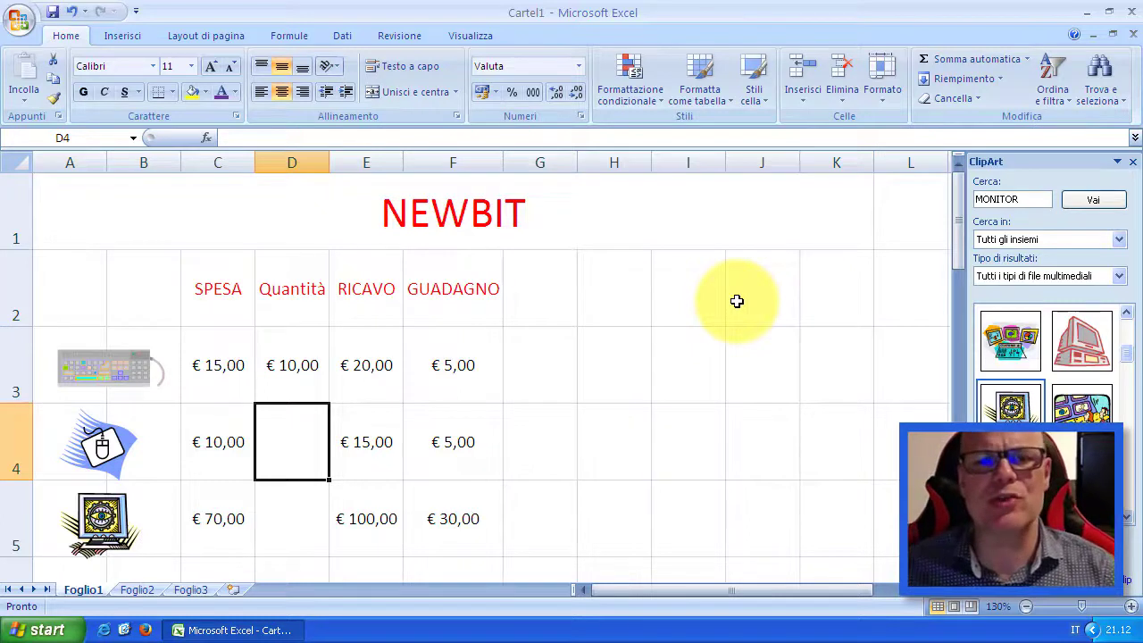
text(2)
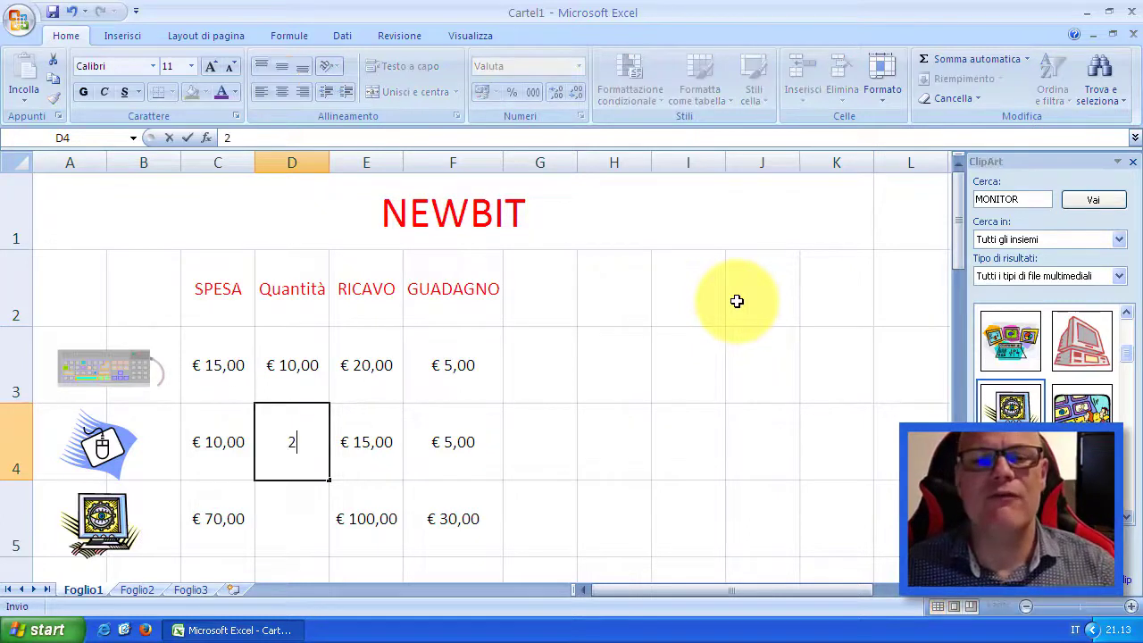
text(0)
key(Return)
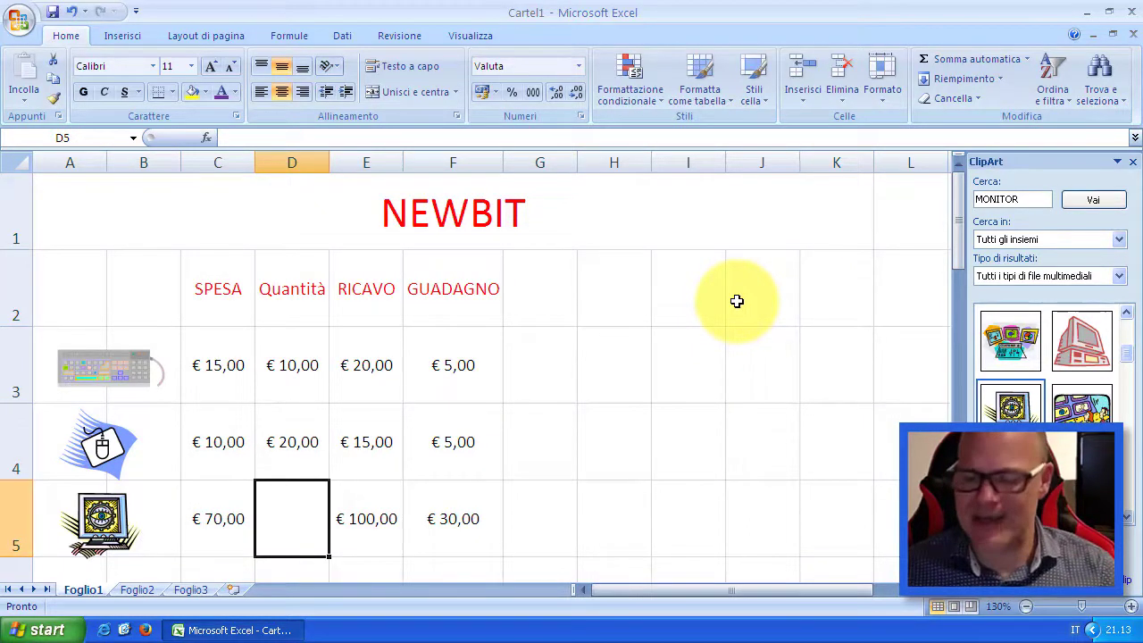
Enter 30 in D5 and set column D to Generale so quantities show as 10, 20, 30
text(30)
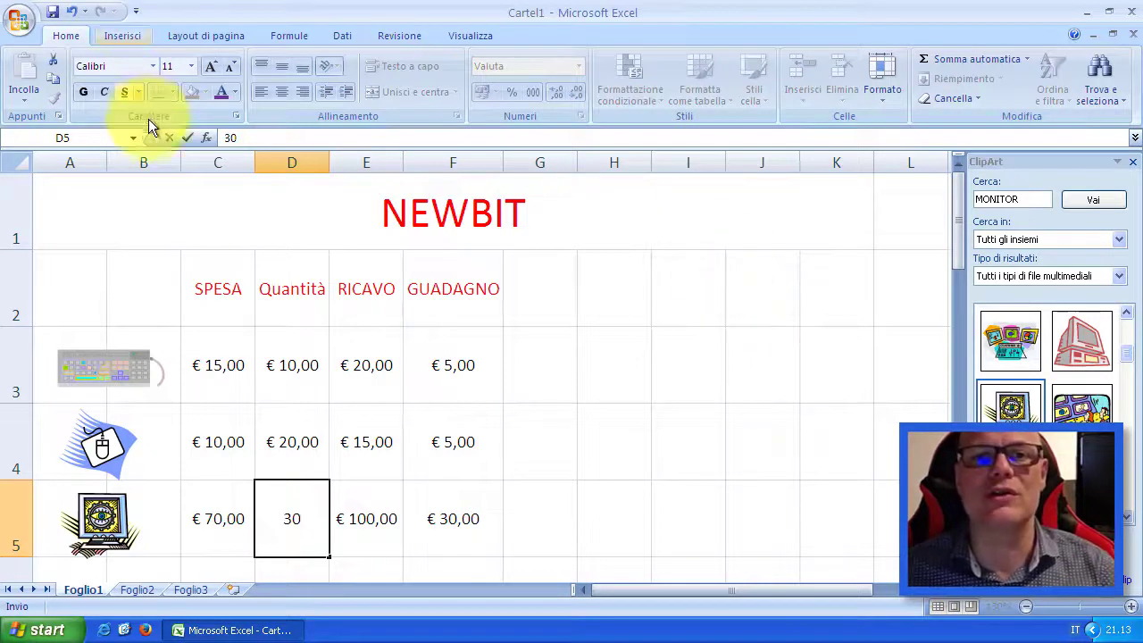
click(186, 137)
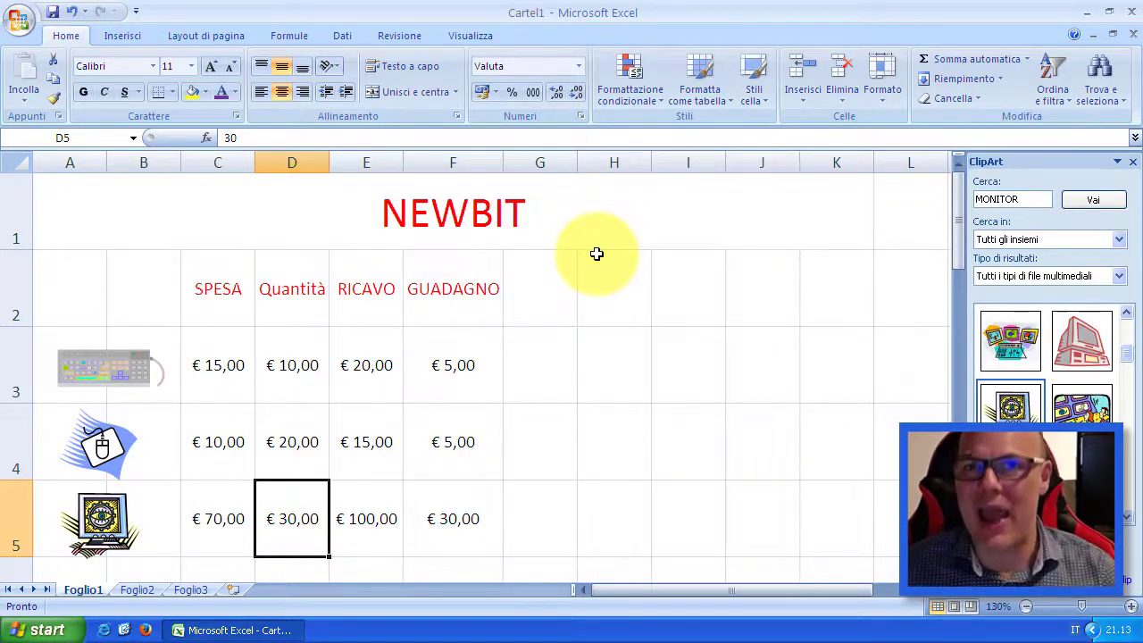
click(297, 162)
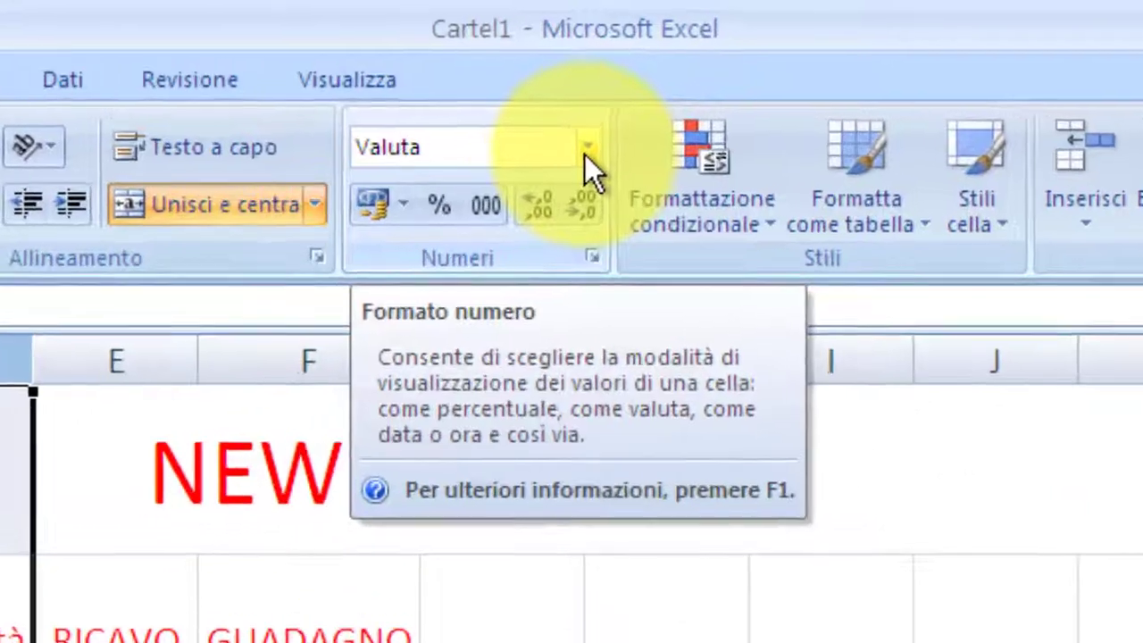
click(589, 152)
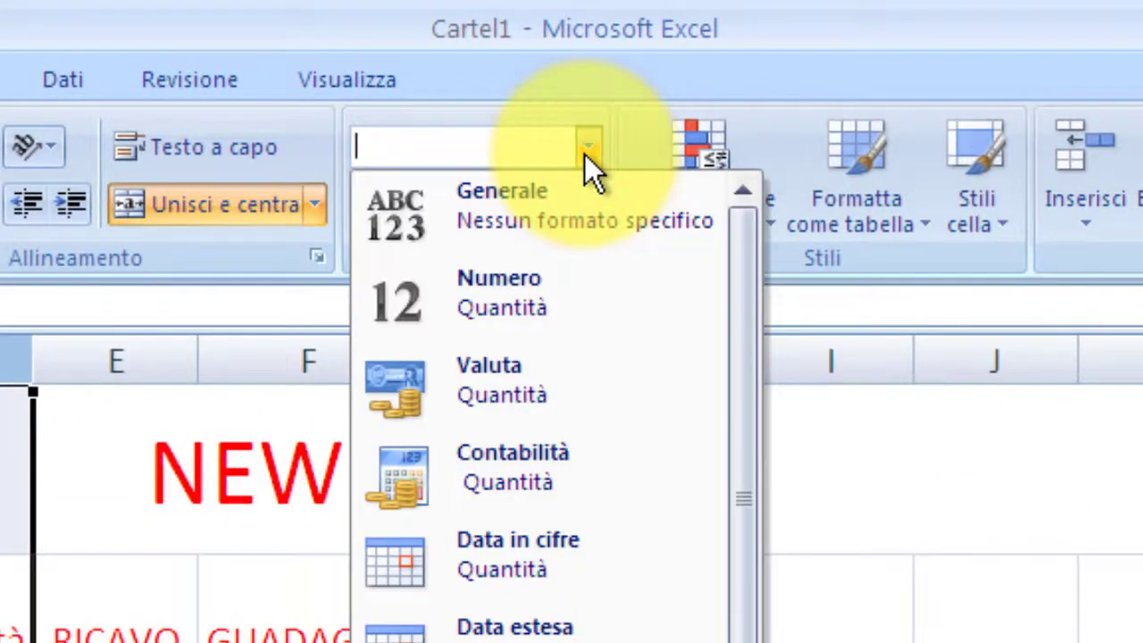
click(537, 205)
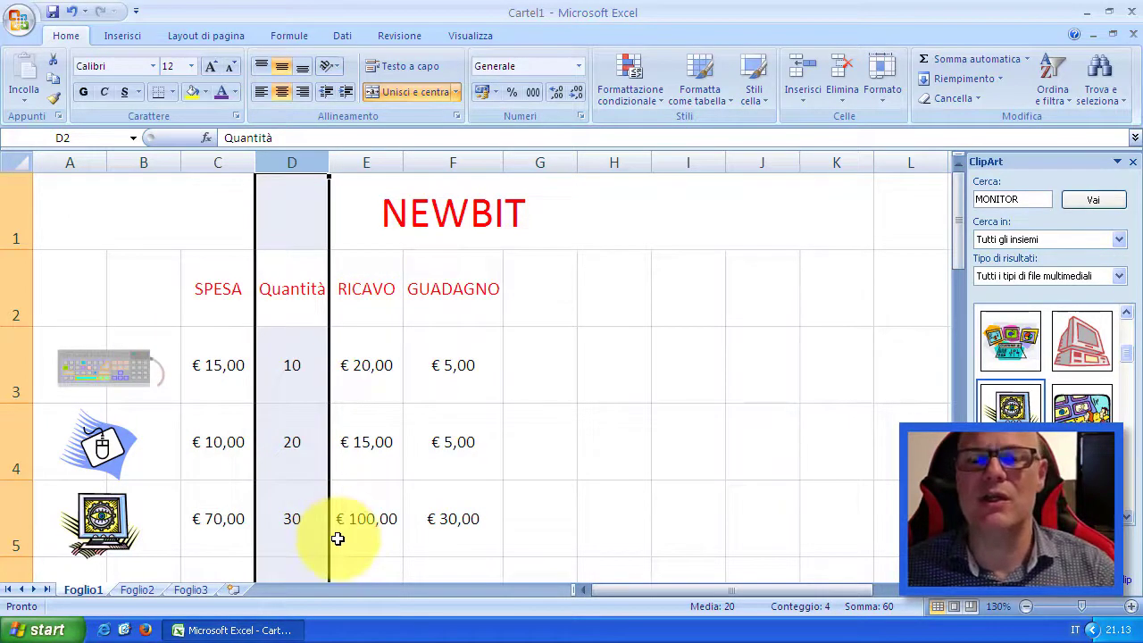
Insert a new column E before RICAVO and head it 'Spesa totale' in E2
click(374, 162)
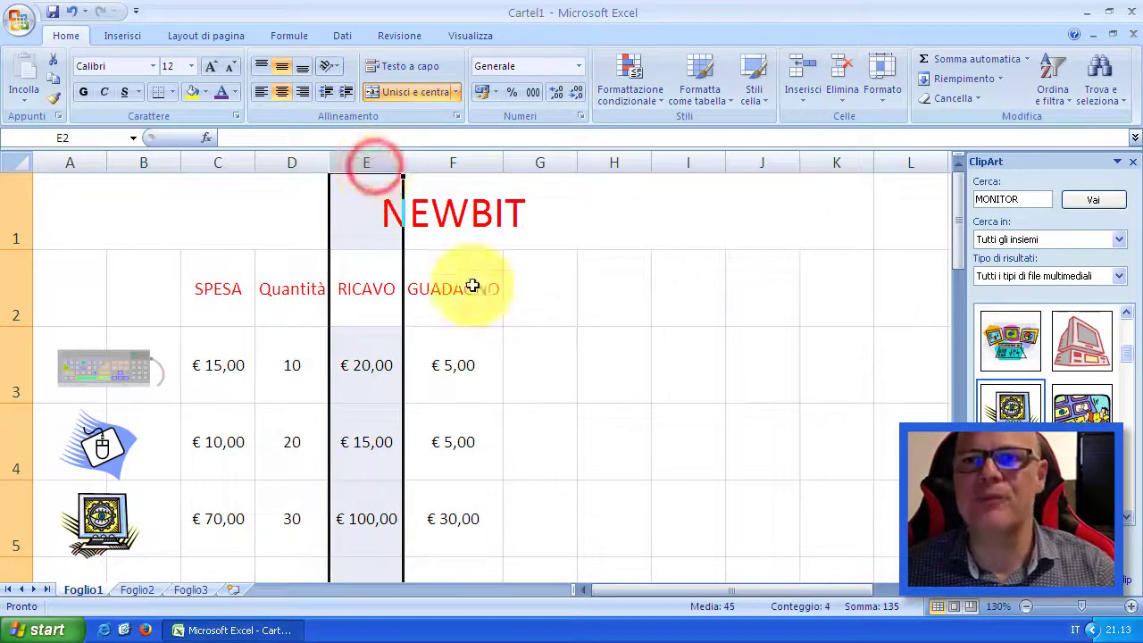
click(818, 102)
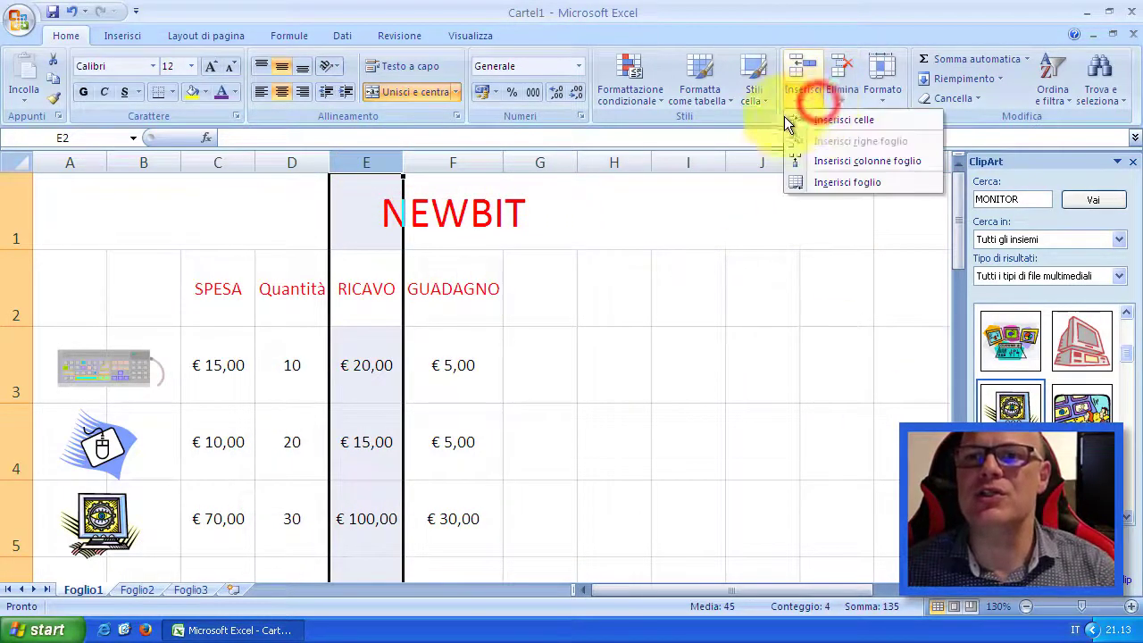
click(904, 164)
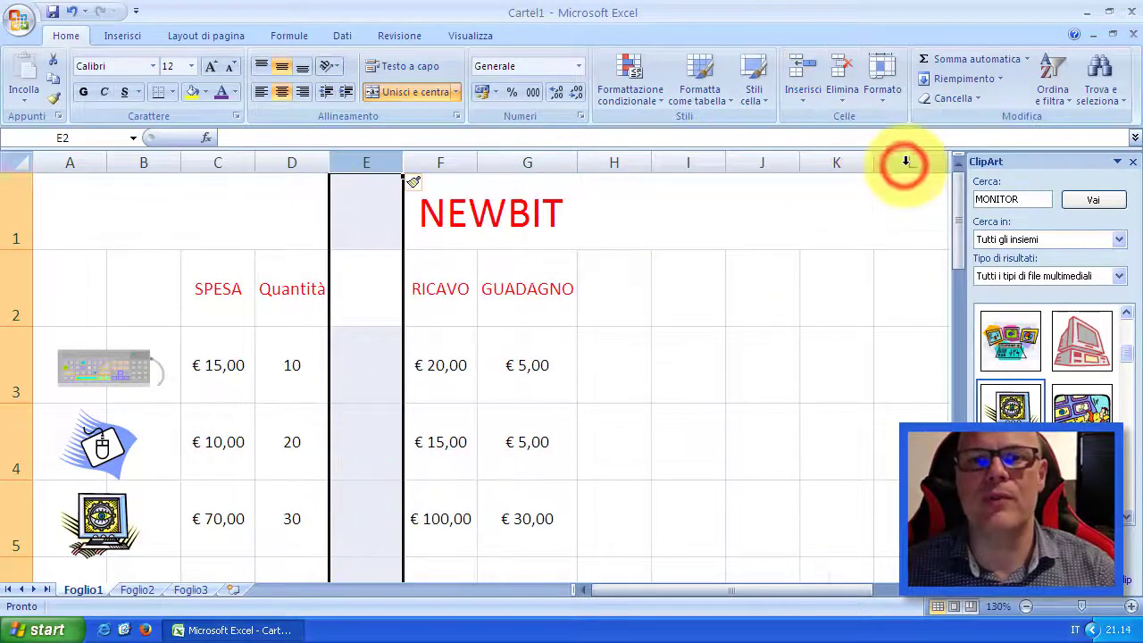
click(353, 288)
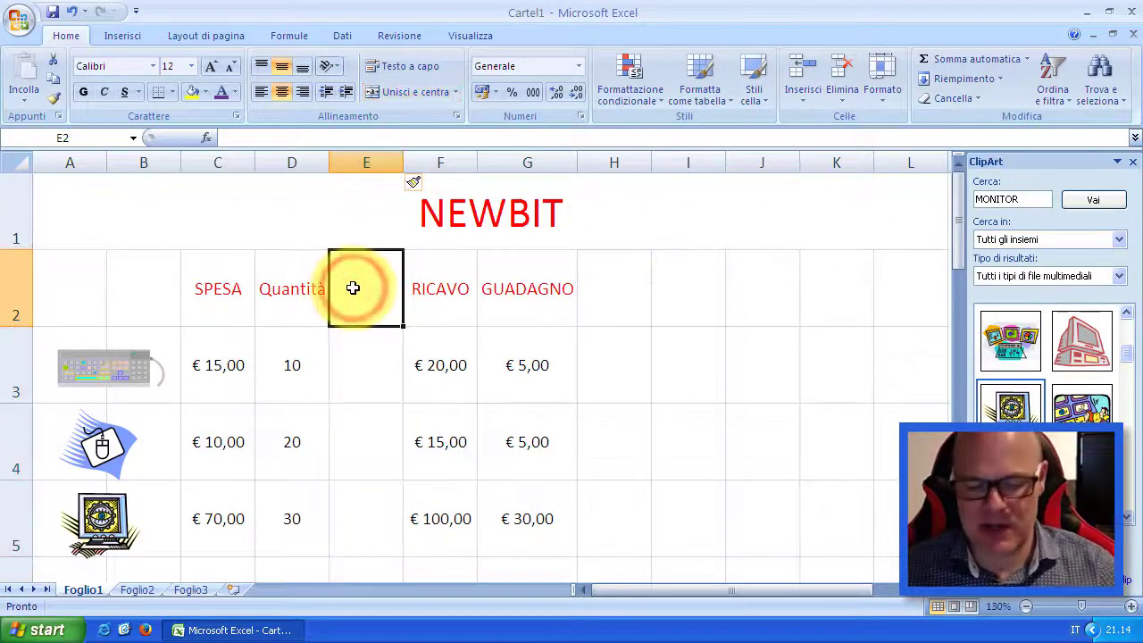
text(Spesa)
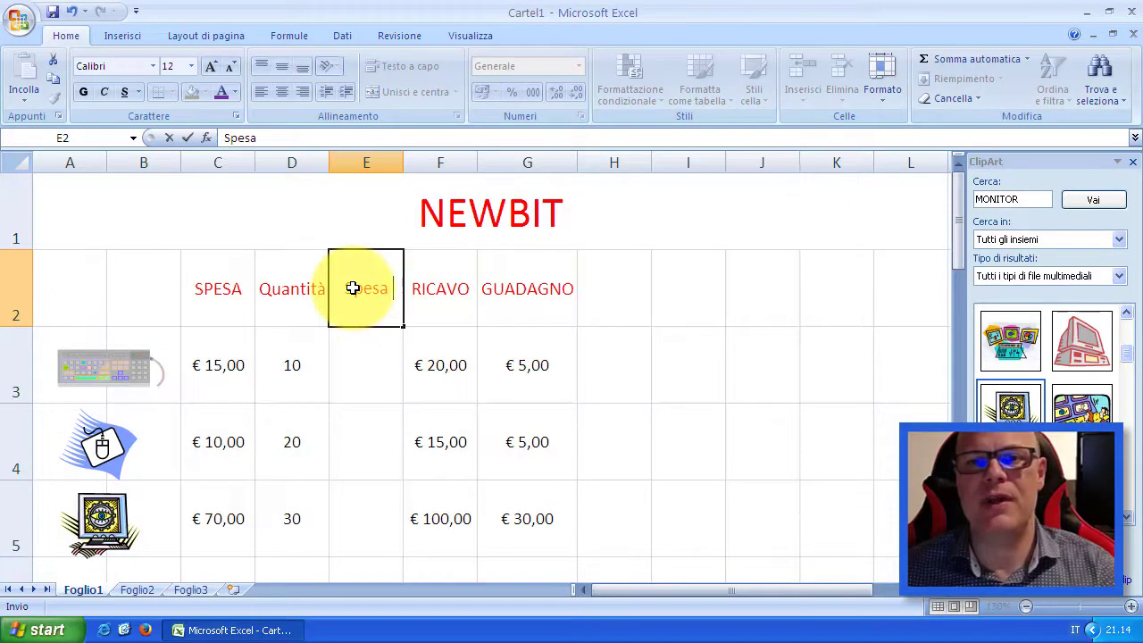
text(totale)
key(Return)
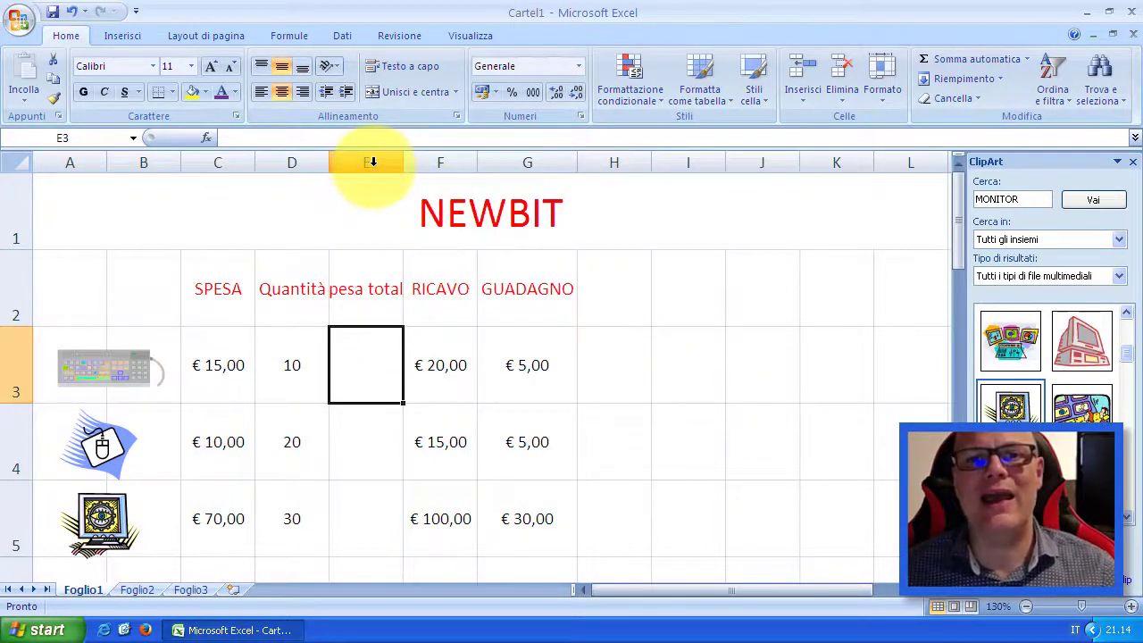
Turn on Testo a capo for column E so the Spesa totale heading wraps
click(372, 161)
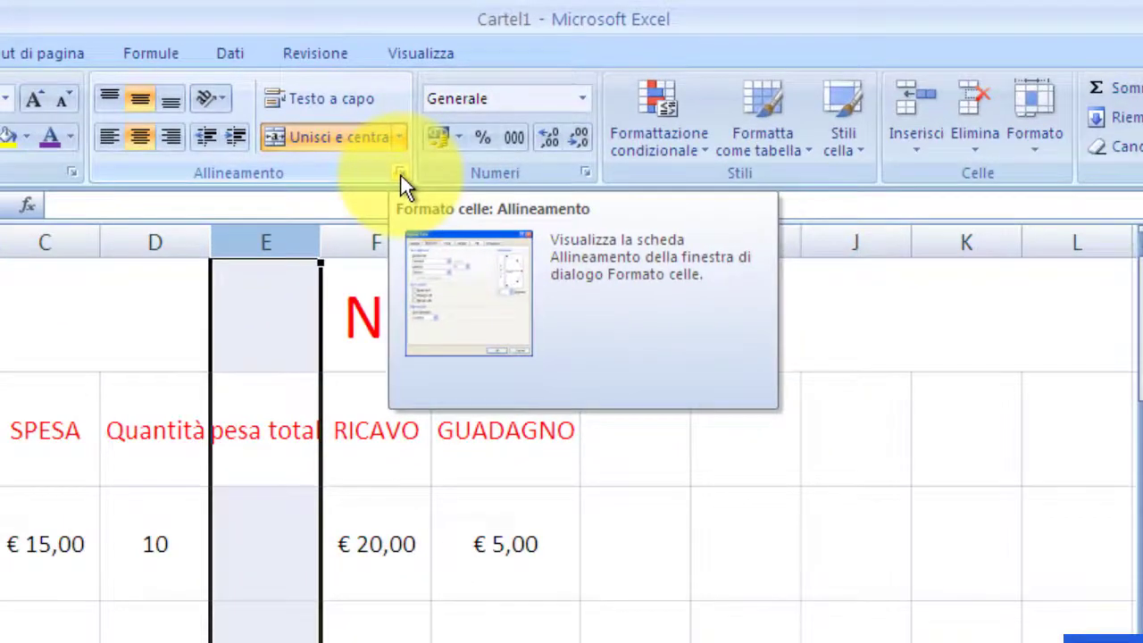
click(400, 175)
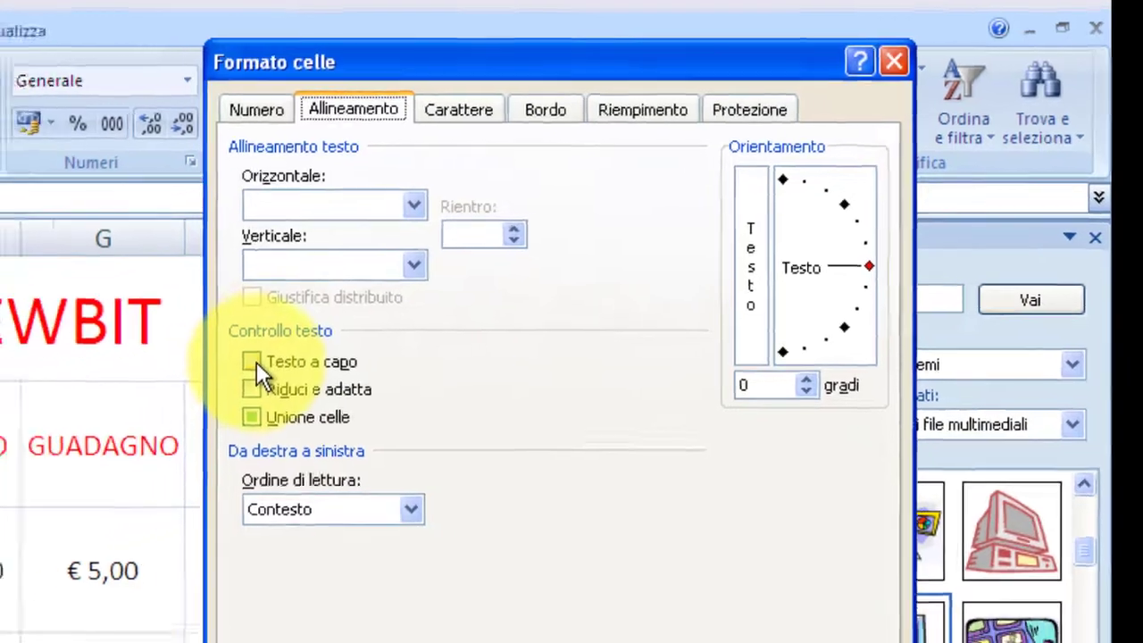
click(253, 362)
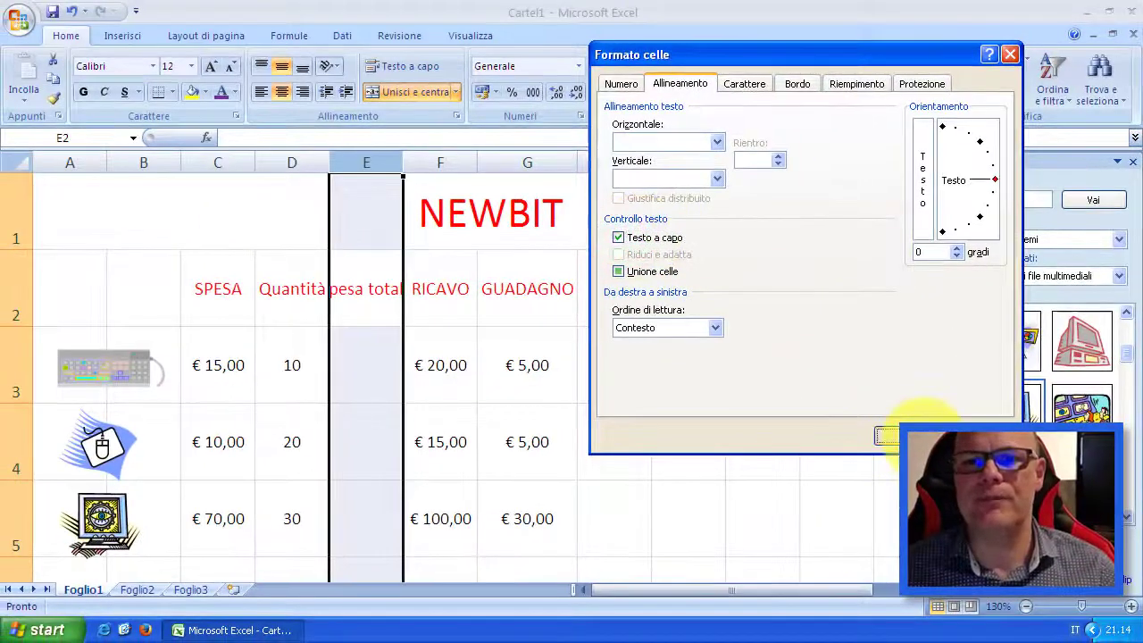
click(911, 434)
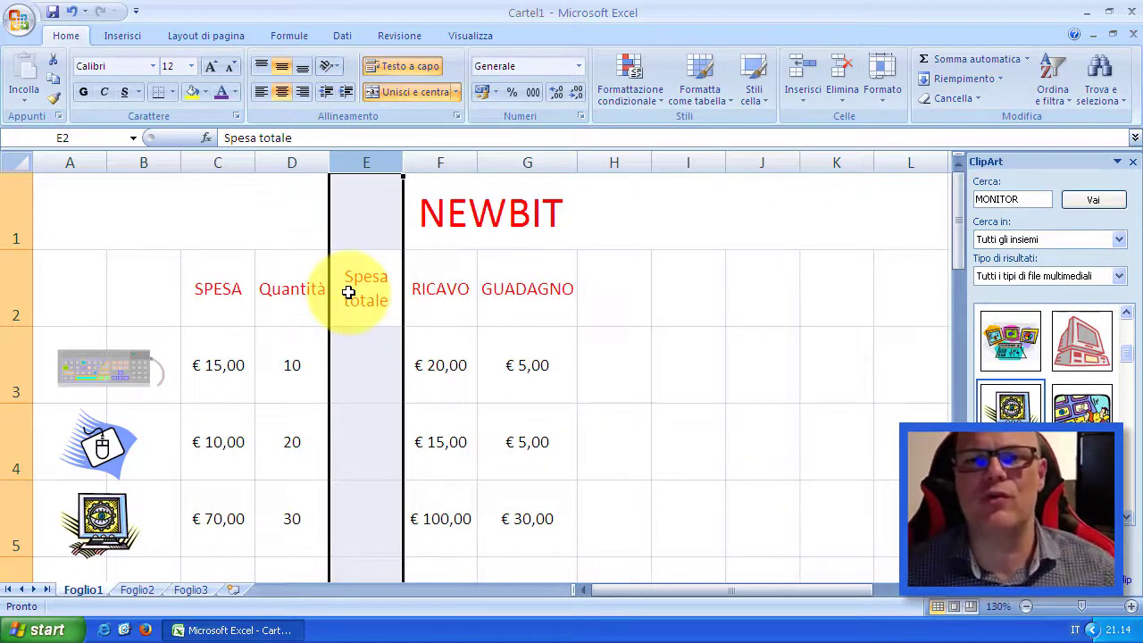
click(366, 363)
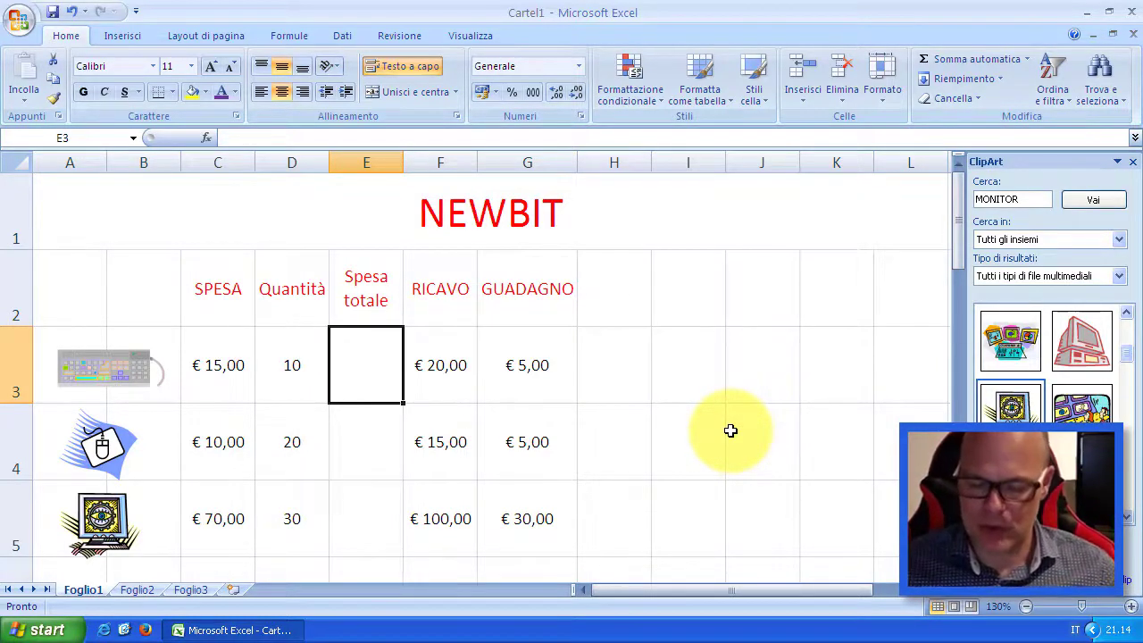
Enter =C3*D3 in E3 so the keyboard's total shows 150
text(=)
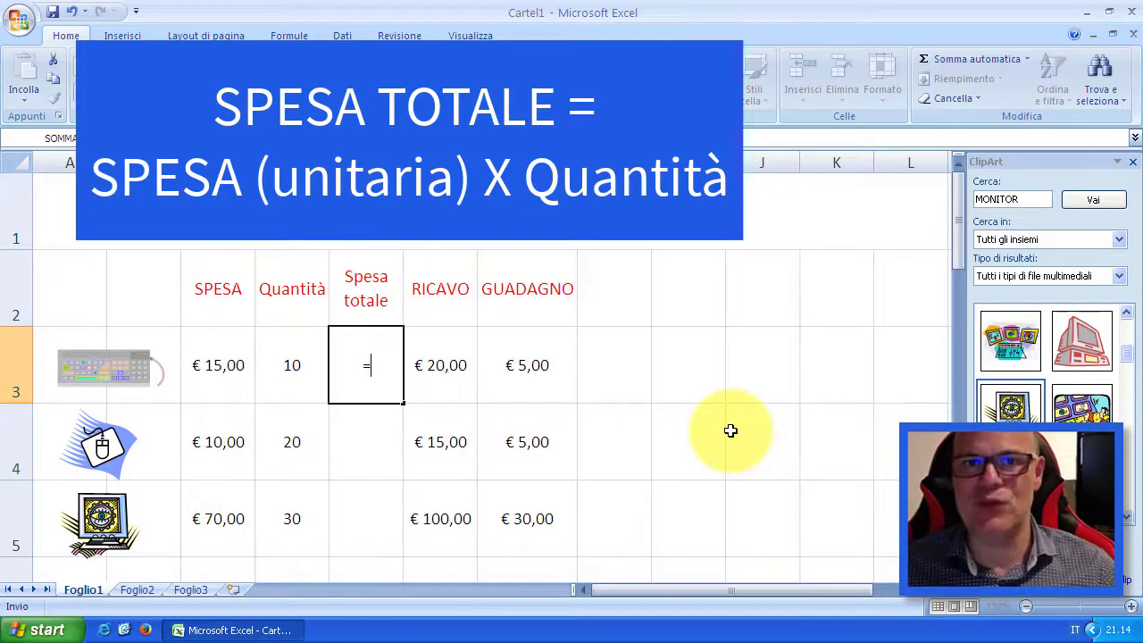
text(c3)
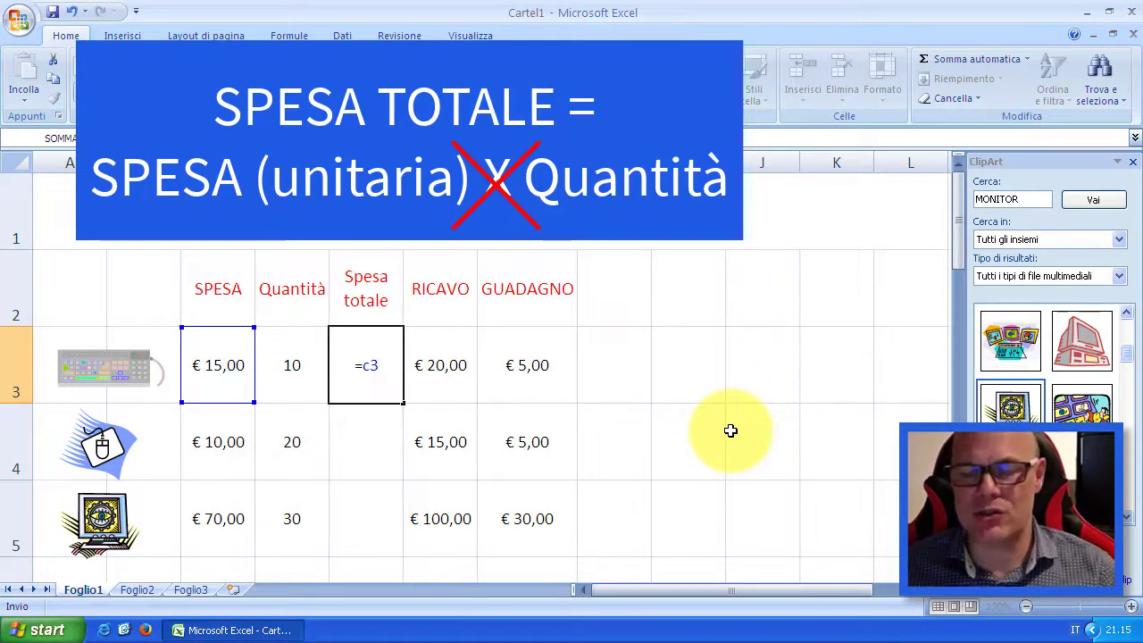
text(*)
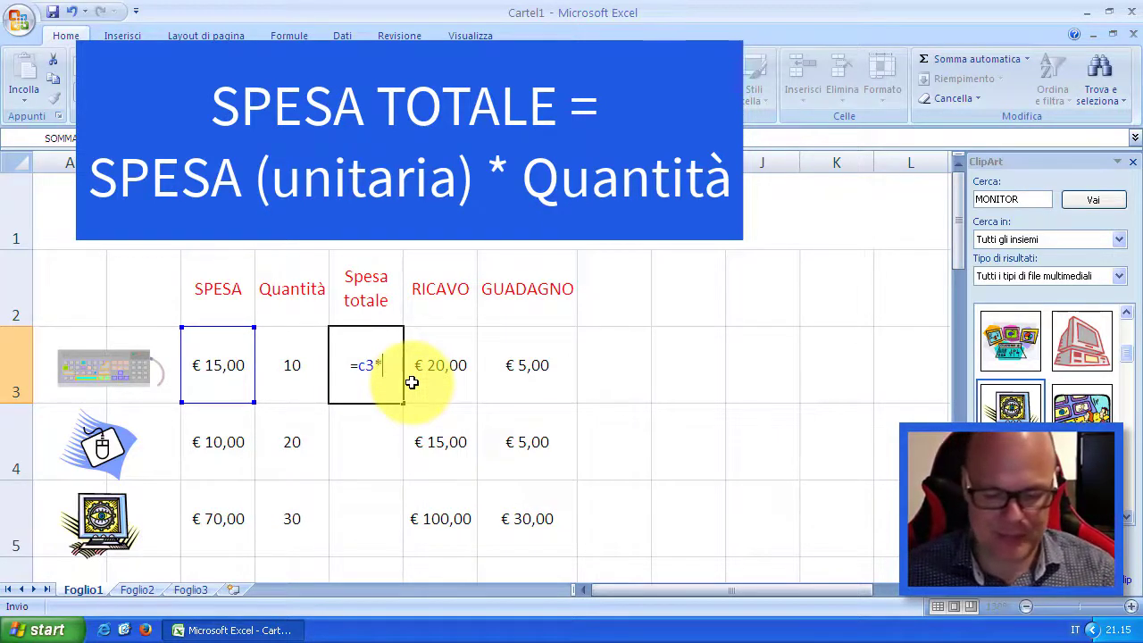
text(d3)
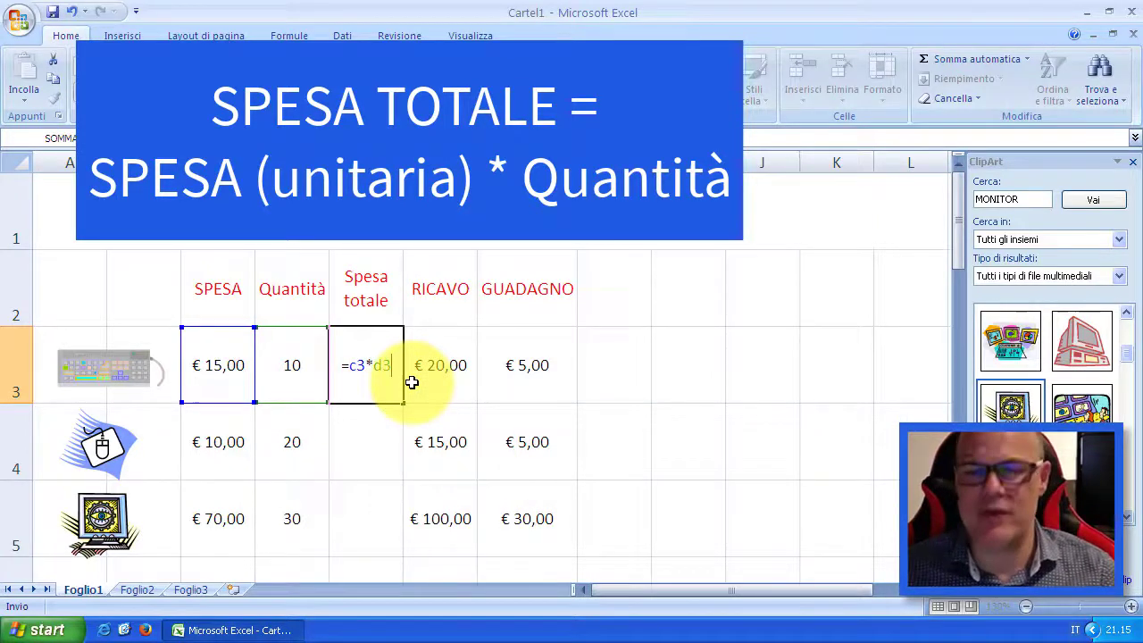
key(Return)
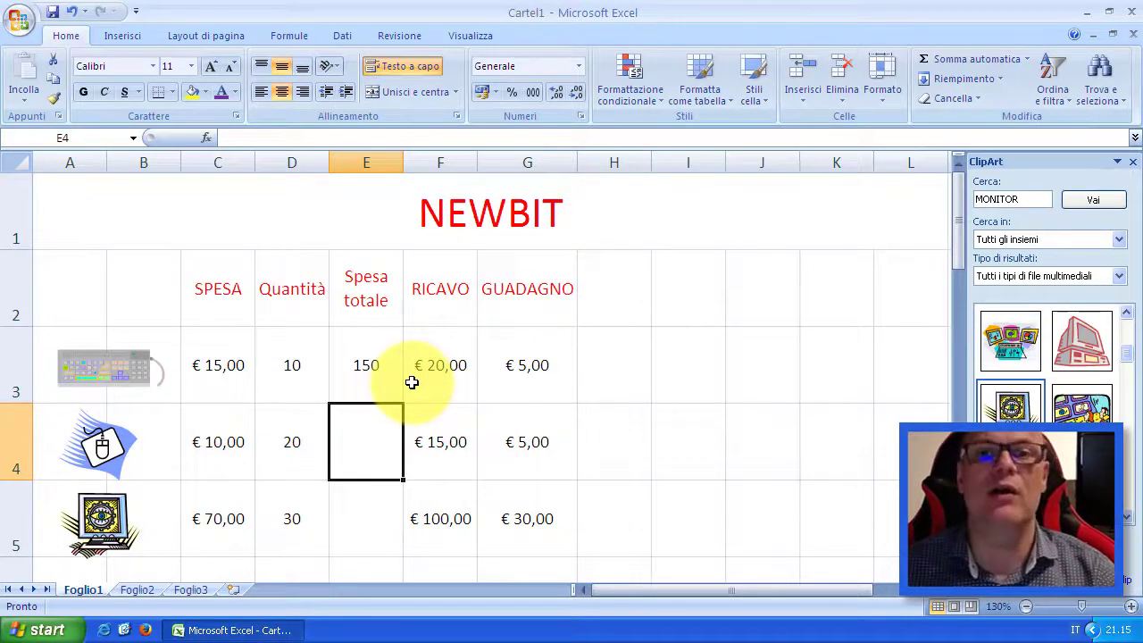
Apply the Valuta currency format to column E so E3 reads € 150,00
click(370, 160)
click(578, 64)
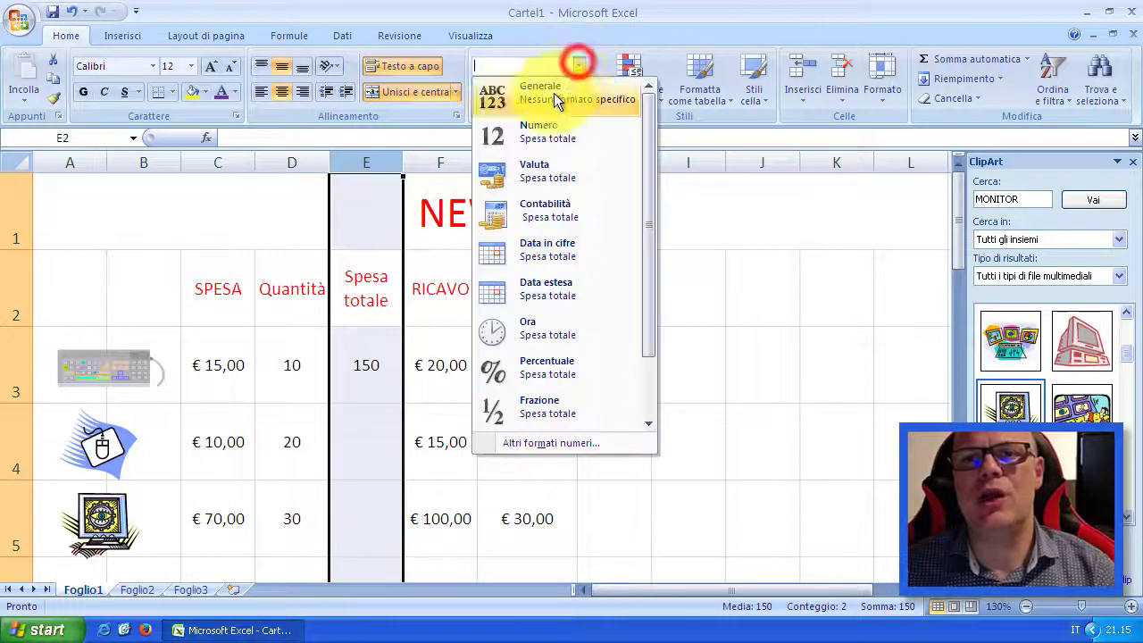
click(535, 170)
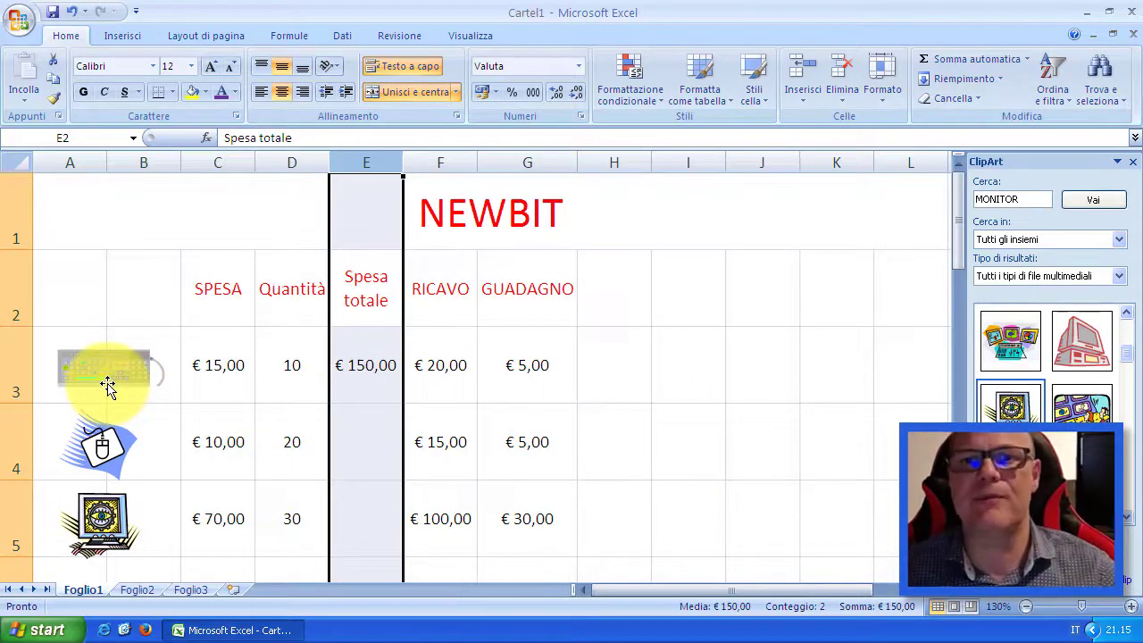
click(363, 366)
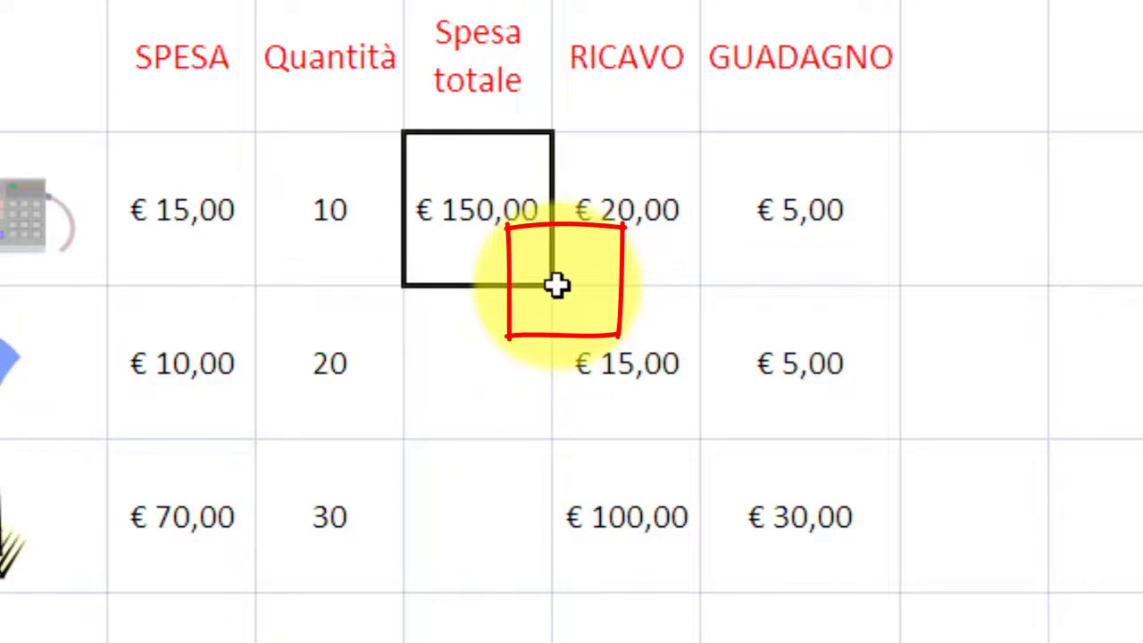
Fill the =C3*D3 formula down to E5 and autofit column E to show € 2.100,00
drag(556, 284, 534, 560)
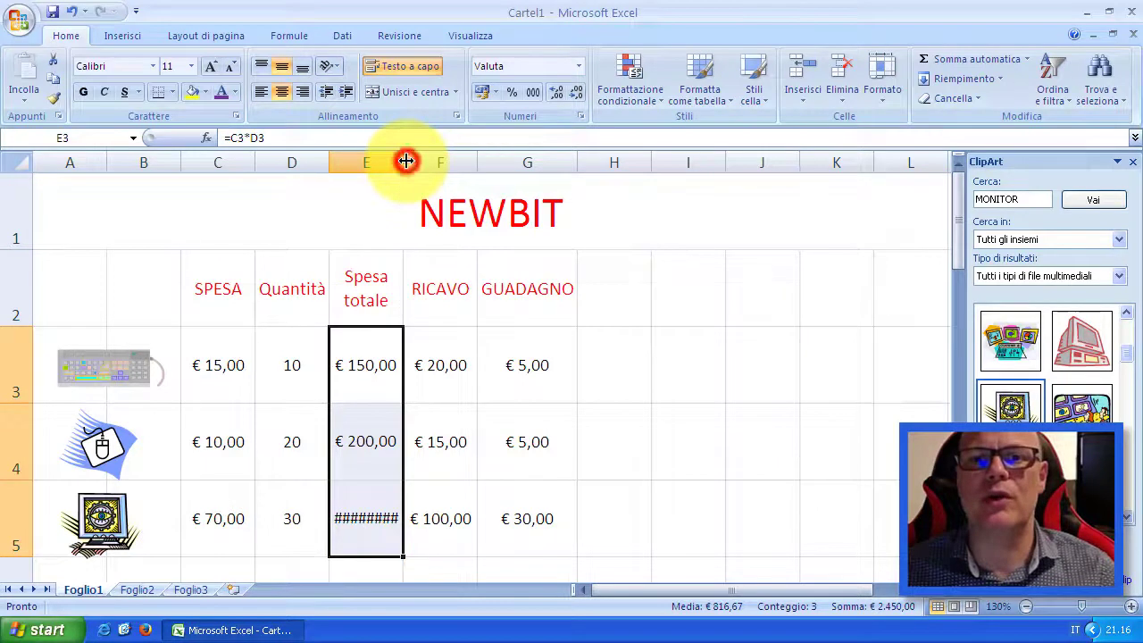
double_click(404, 161)
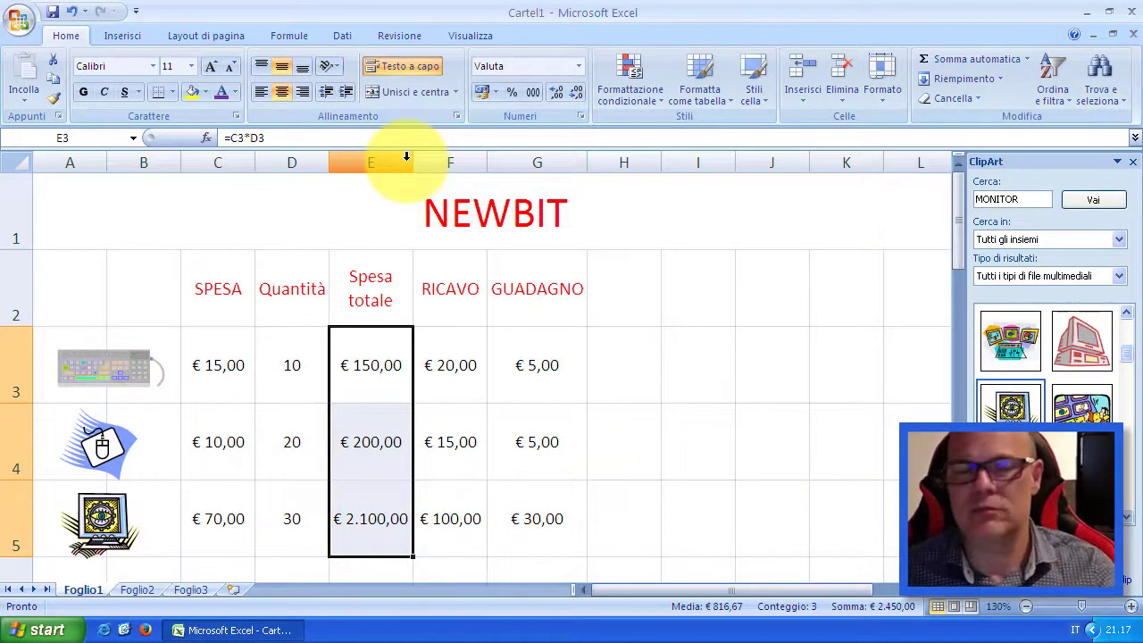
Change the quantities to 5 for the monitor, 20 for the keyboard and 30 for the mouse
click(292, 525)
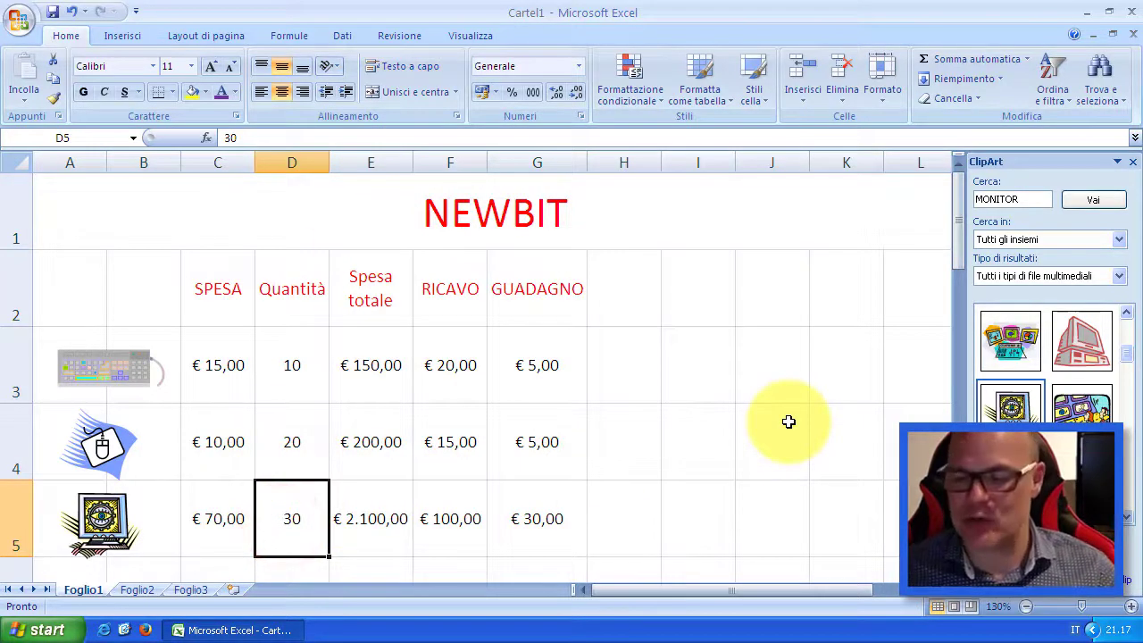
text(5)
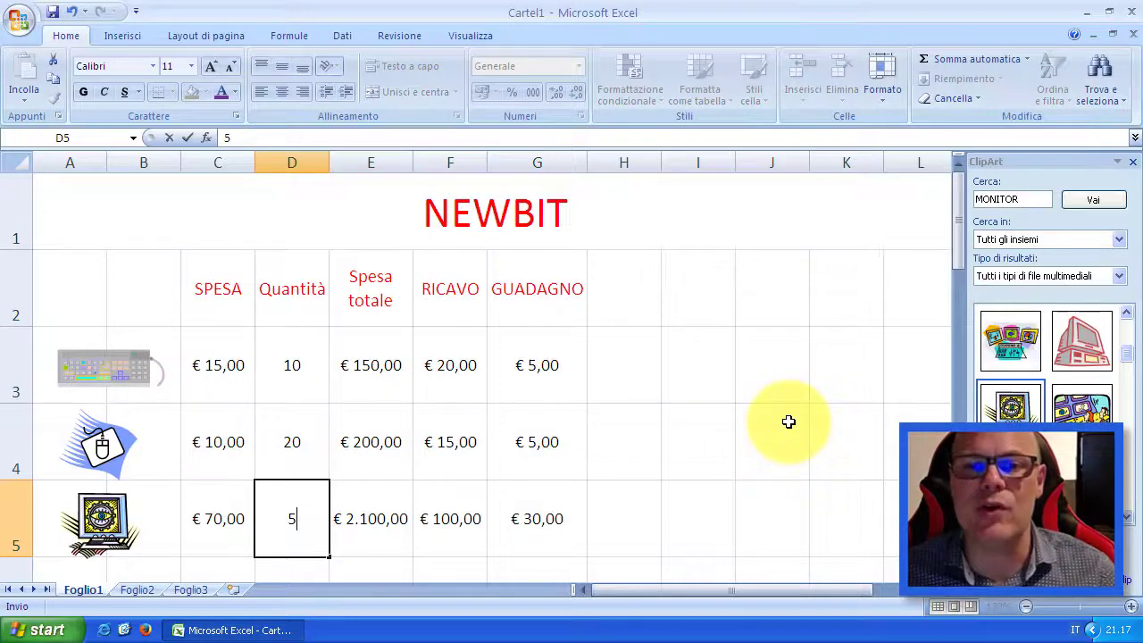
key(Return)
scroll(789, 421, up, 1)
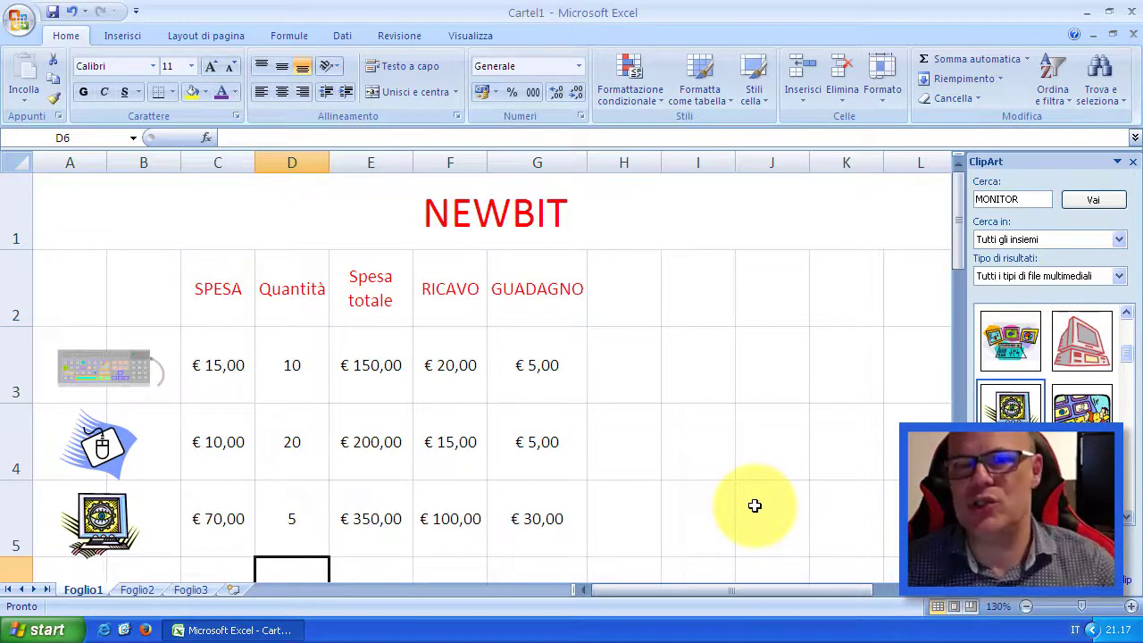
click(292, 365)
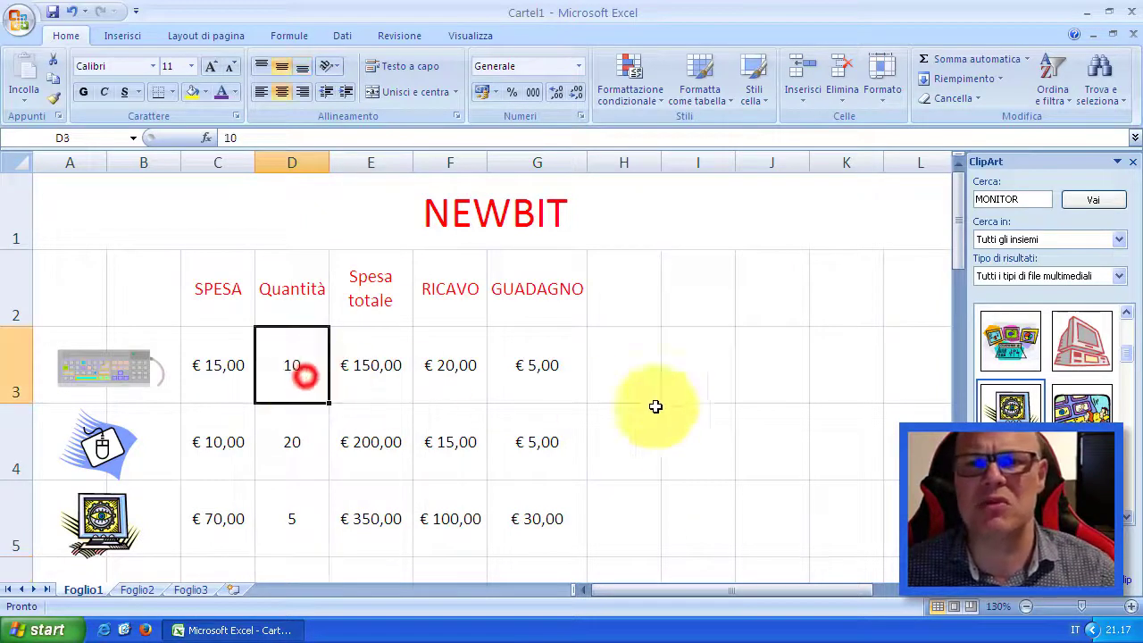
text(2)
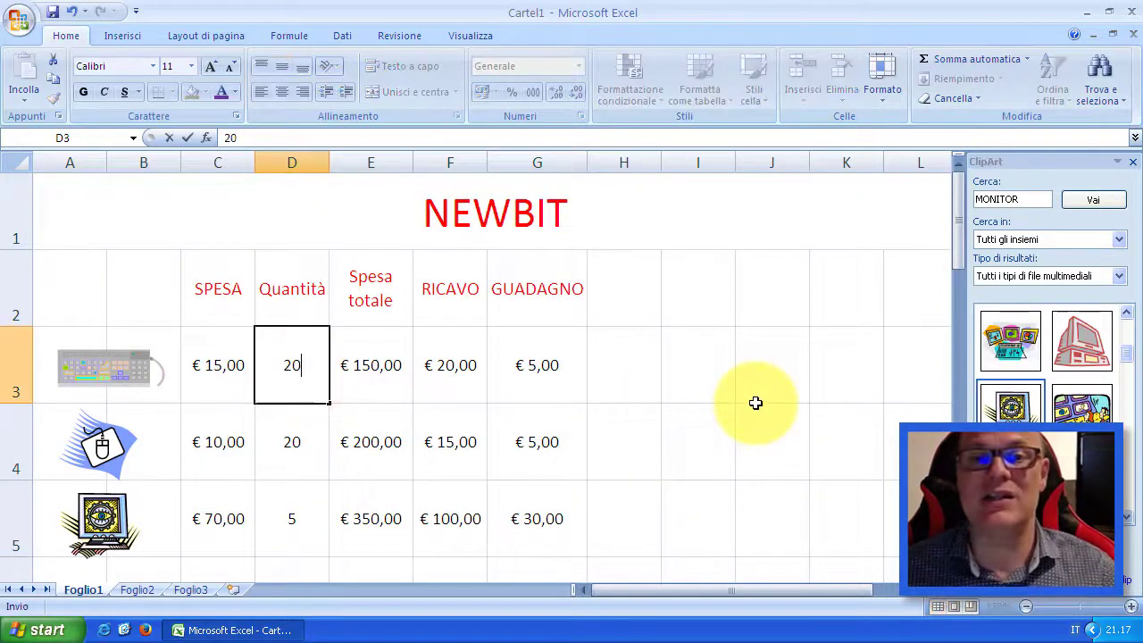
key(Return)
text(3)
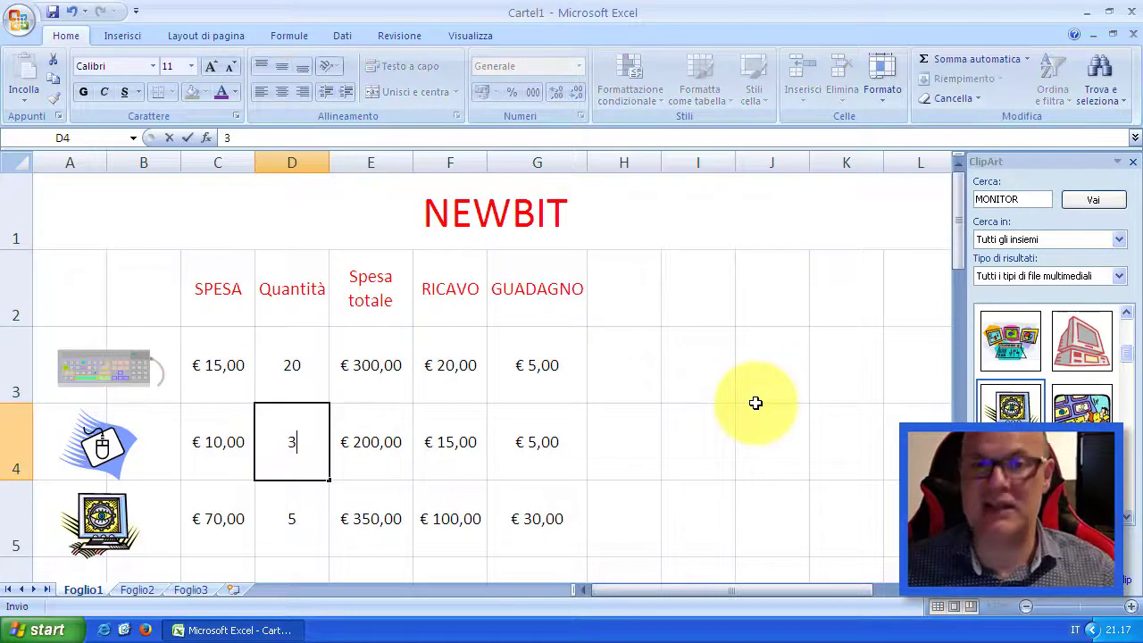
key(Return)
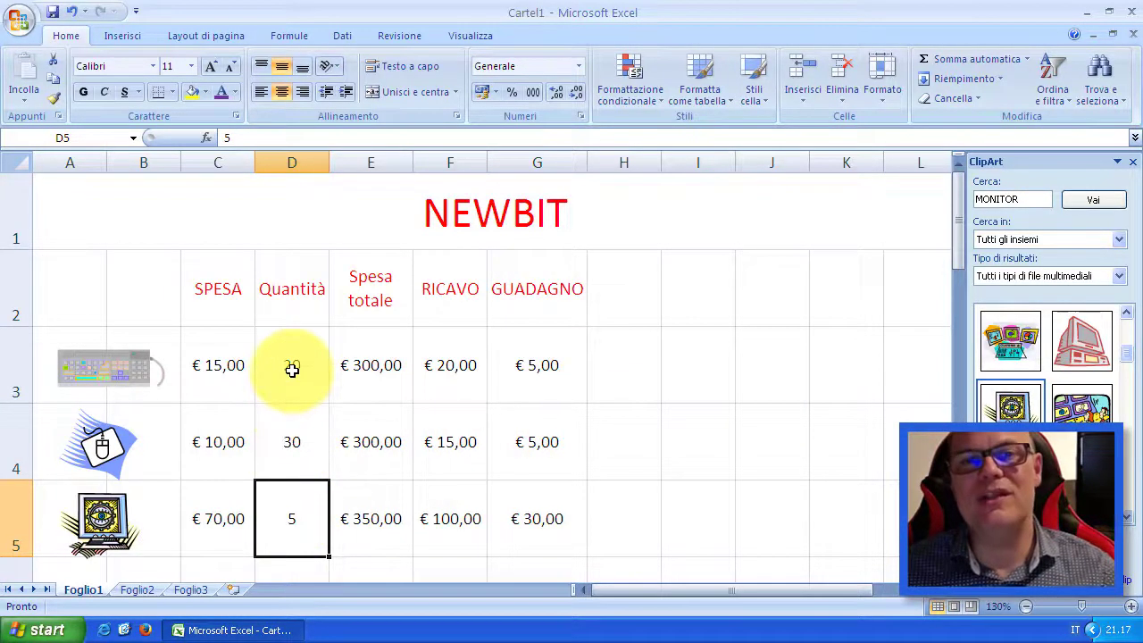
Check the Spesa totale formulas in cells E3 to E5
click(371, 365)
click(373, 442)
click(378, 530)
click(378, 459)
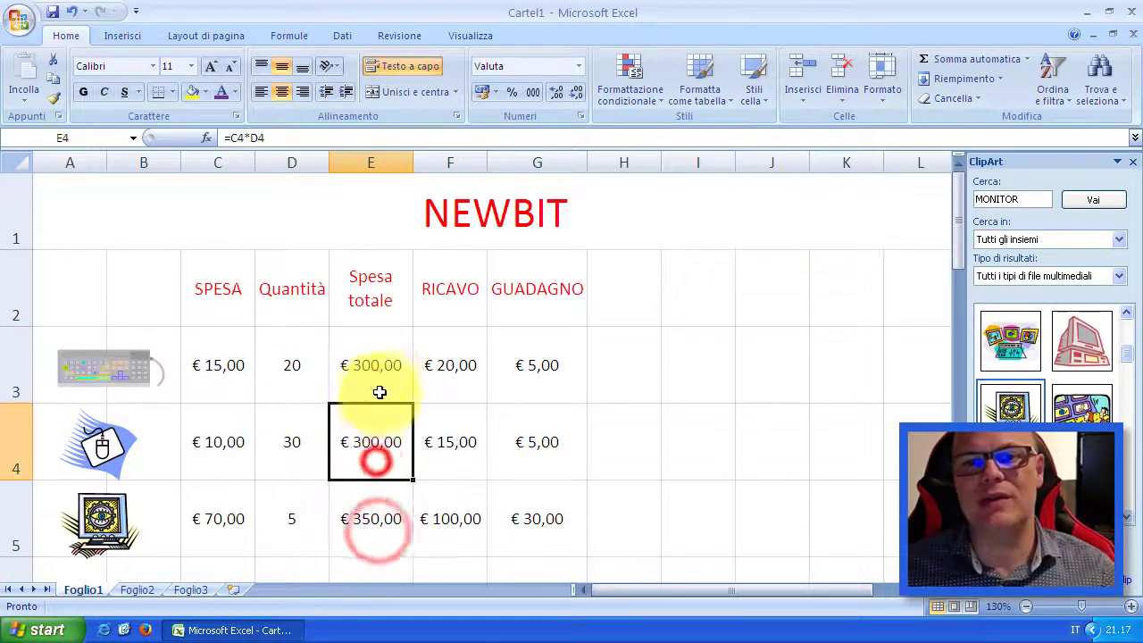
click(382, 370)
click(384, 467)
click(373, 518)
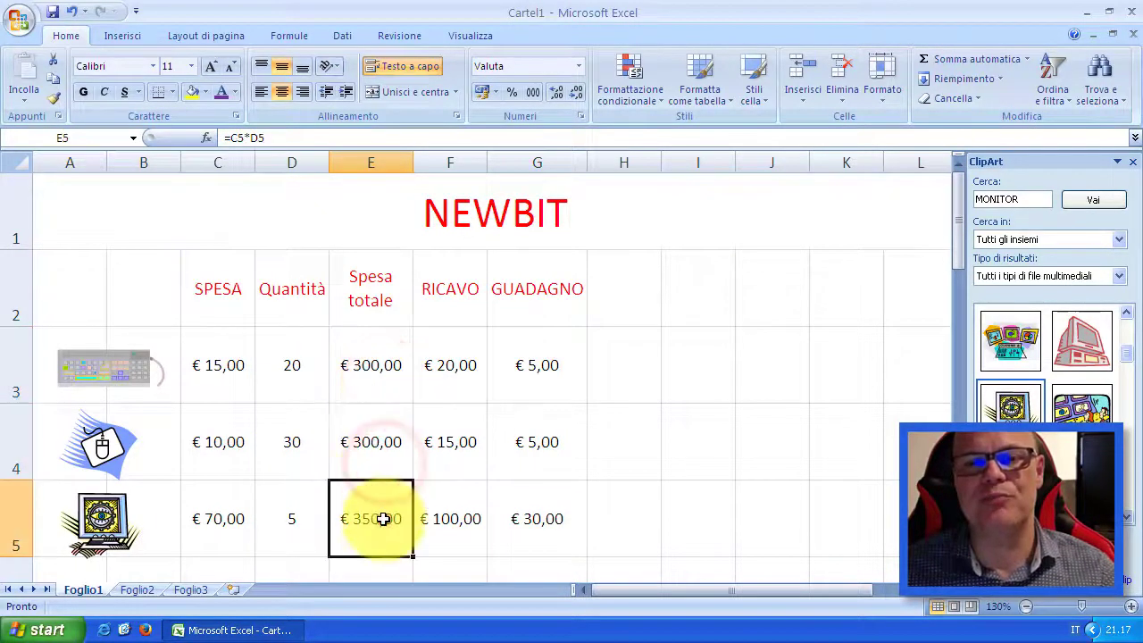
Change the keyboard quantity in D3 to 15
click(295, 361)
text(15)
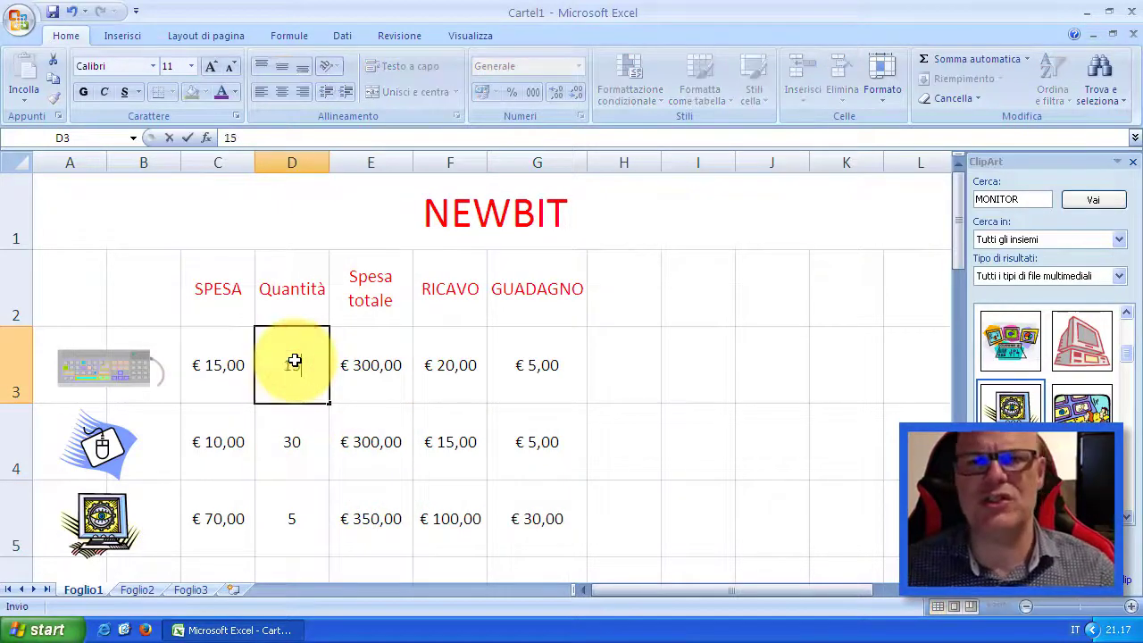
key(Return)
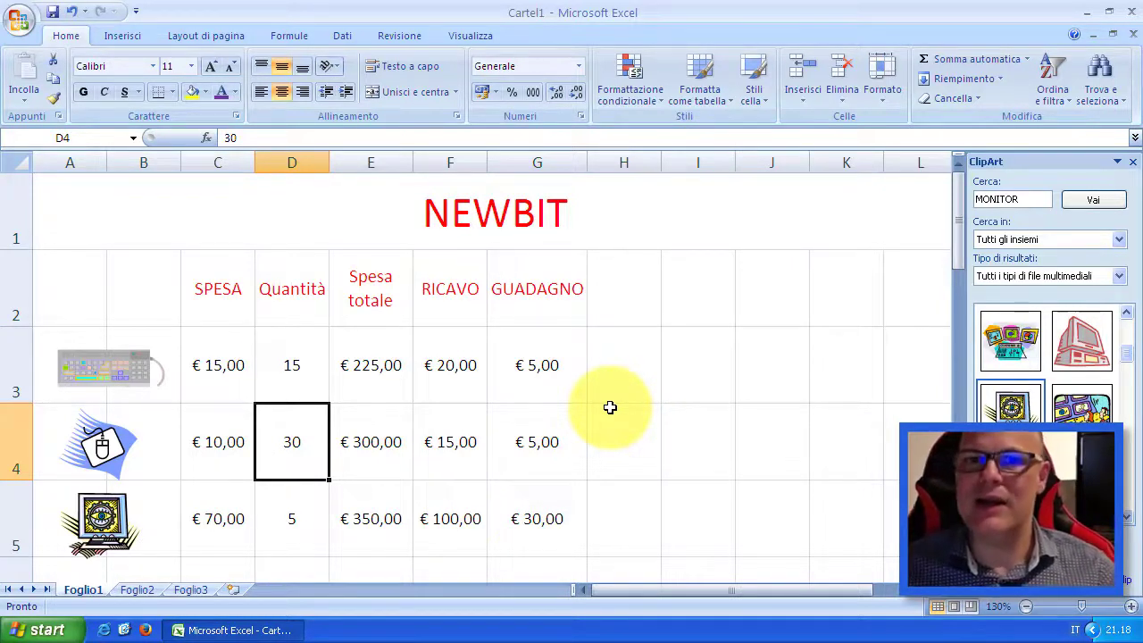
Fill the range C2:E5 (SPESA, Quantità, Spesa totale) with yellow
click(225, 272)
drag(225, 273, 393, 519)
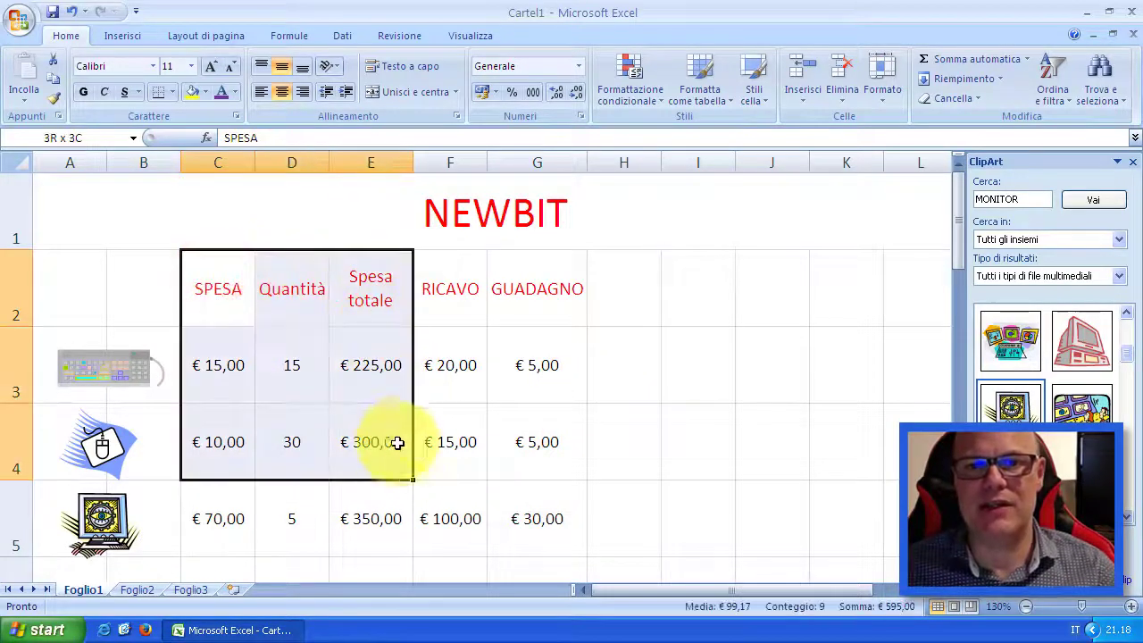
click(189, 93)
click(670, 376)
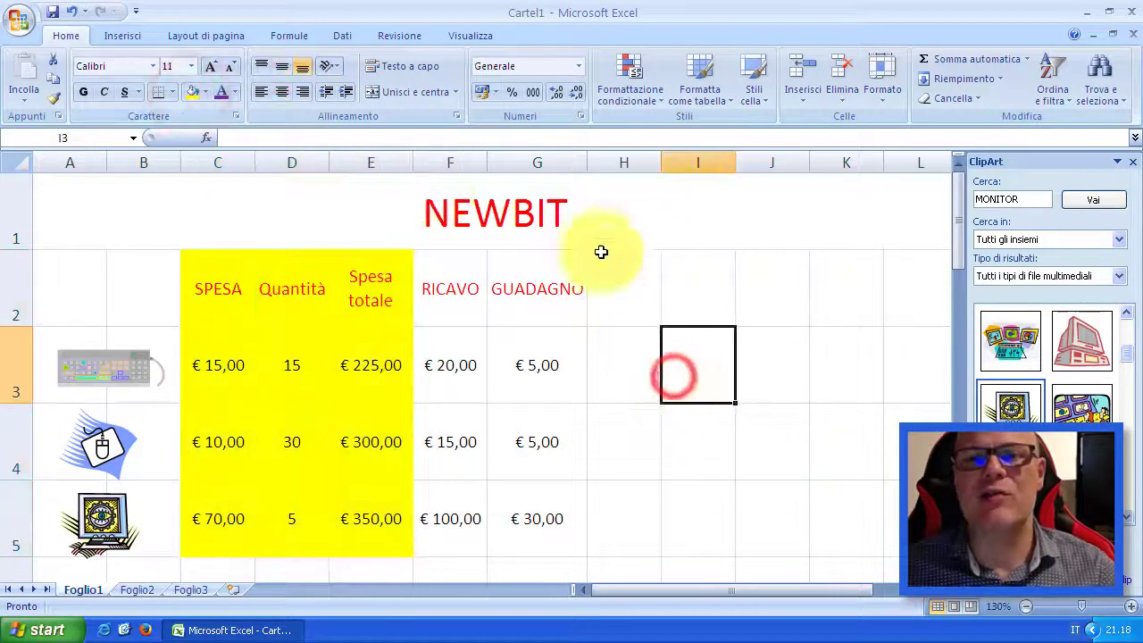